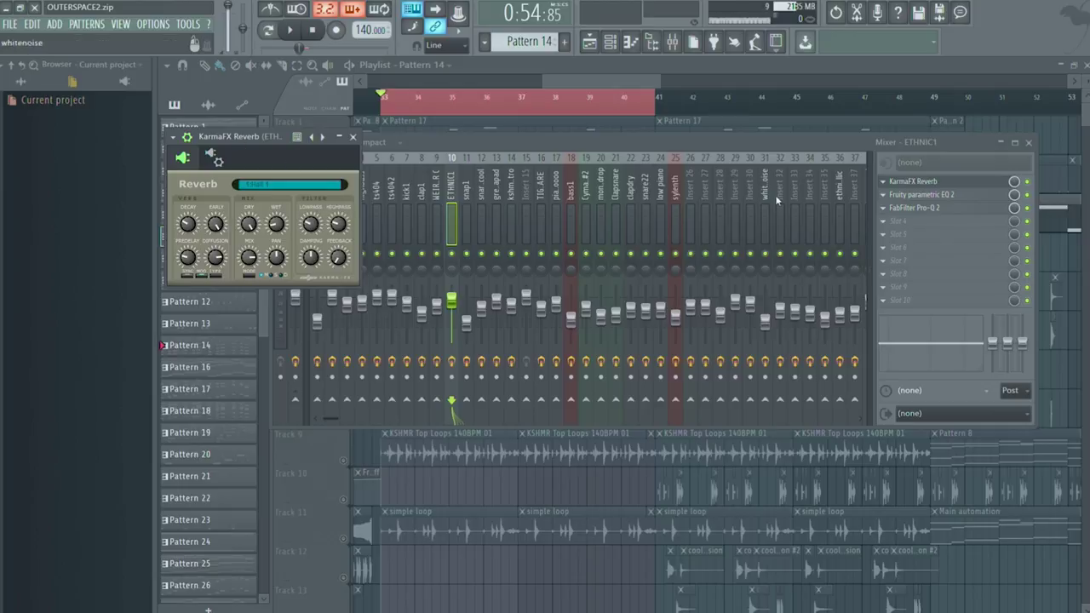
# - Check the Fruity parametric EQ 2 on the ETHNIC1 mixer track, then close the mixer and the KarmaFX Reverb window
pyautogui.click(959, 195)
pyautogui.click(958, 196)
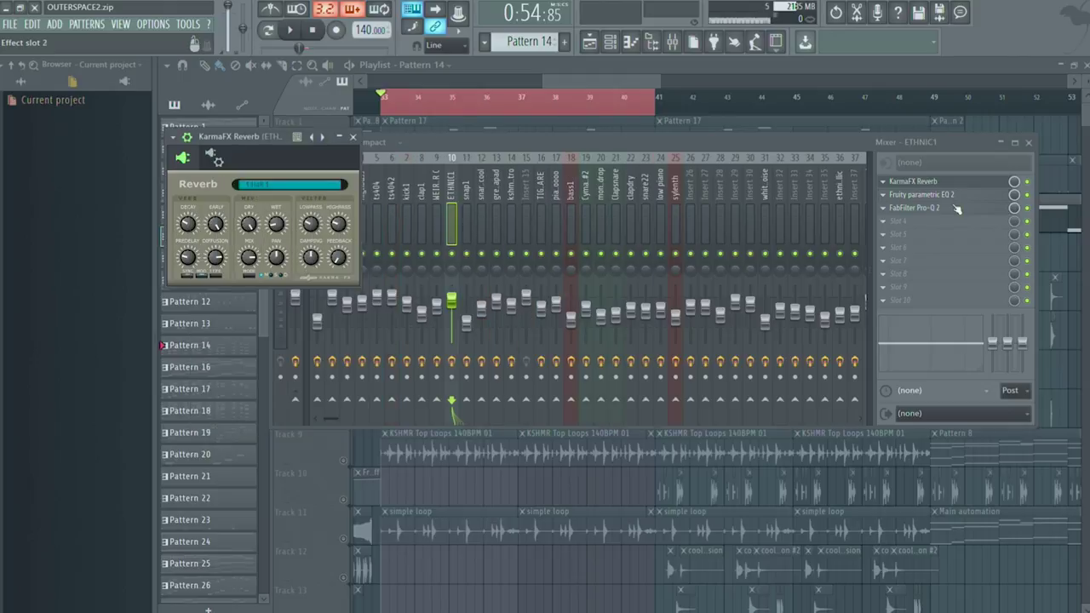
pyautogui.click(1029, 142)
pyautogui.click(353, 136)
# - Solo playlist track 4, which holds the Pattern 4 clips, and play the selected section
pyautogui.scroll(-4, 545, 326)
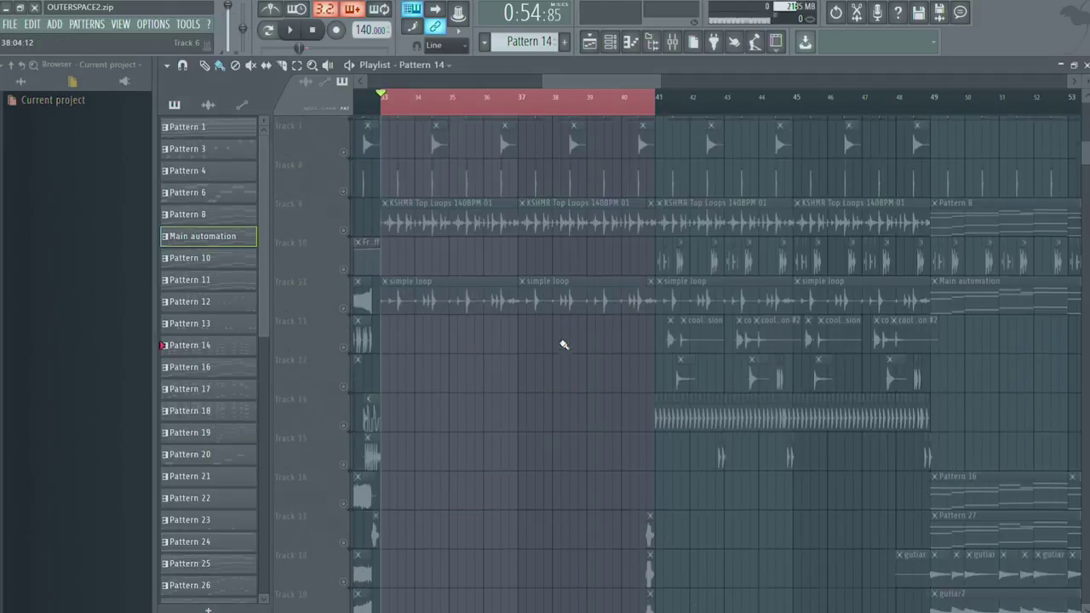
pyautogui.rightClick(344, 145)
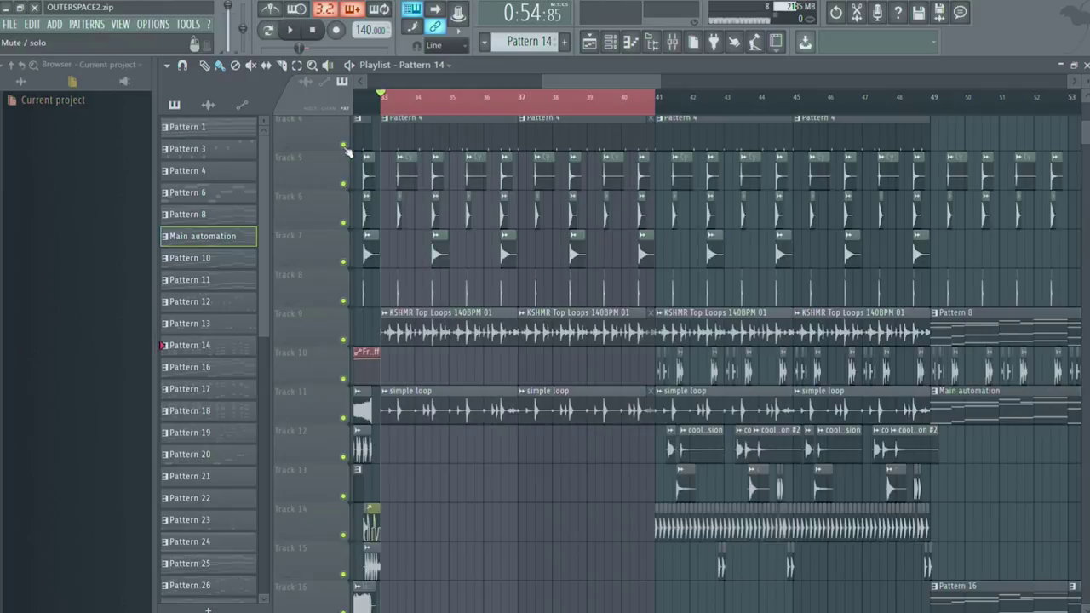
pyautogui.scroll(3, 544, 286)
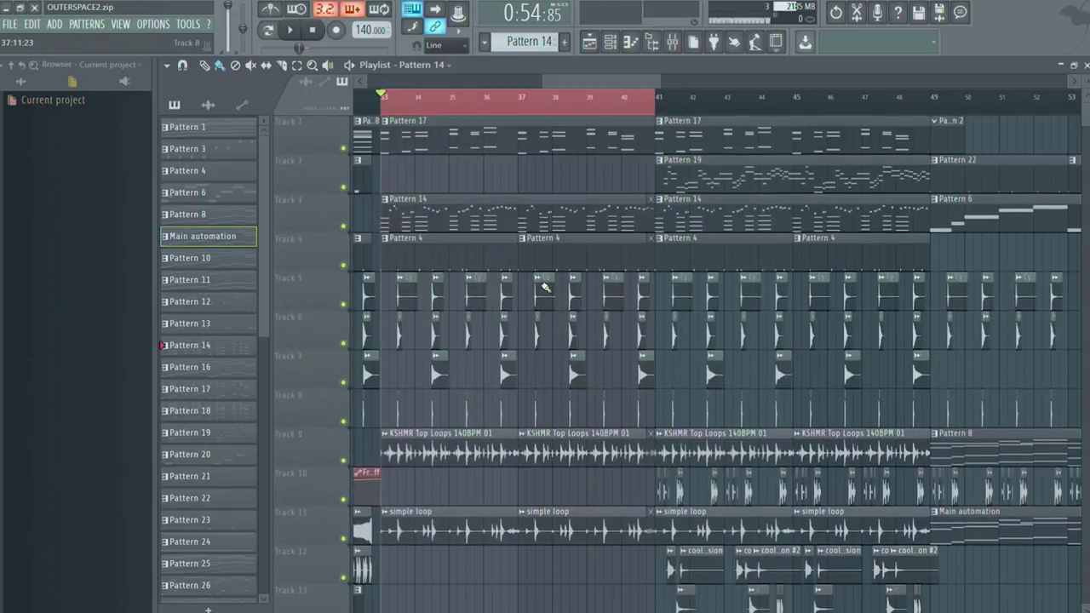
pyautogui.rightClick(346, 269)
pyautogui.press('space')
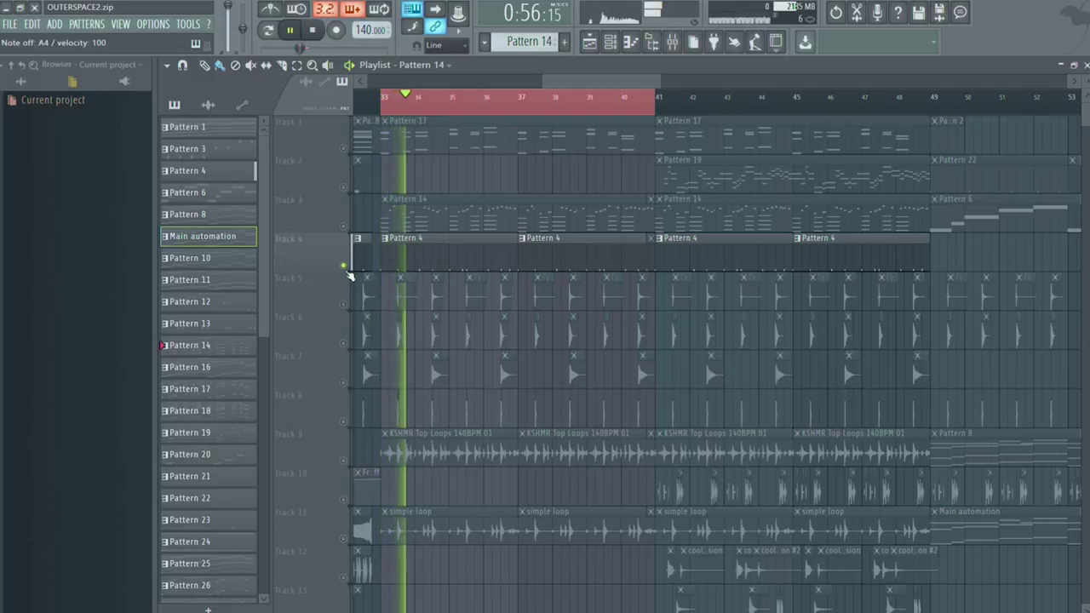
# - Stop playback and open the kick channel's sample settings together with its kick1 mixer track
pyautogui.press('F5')
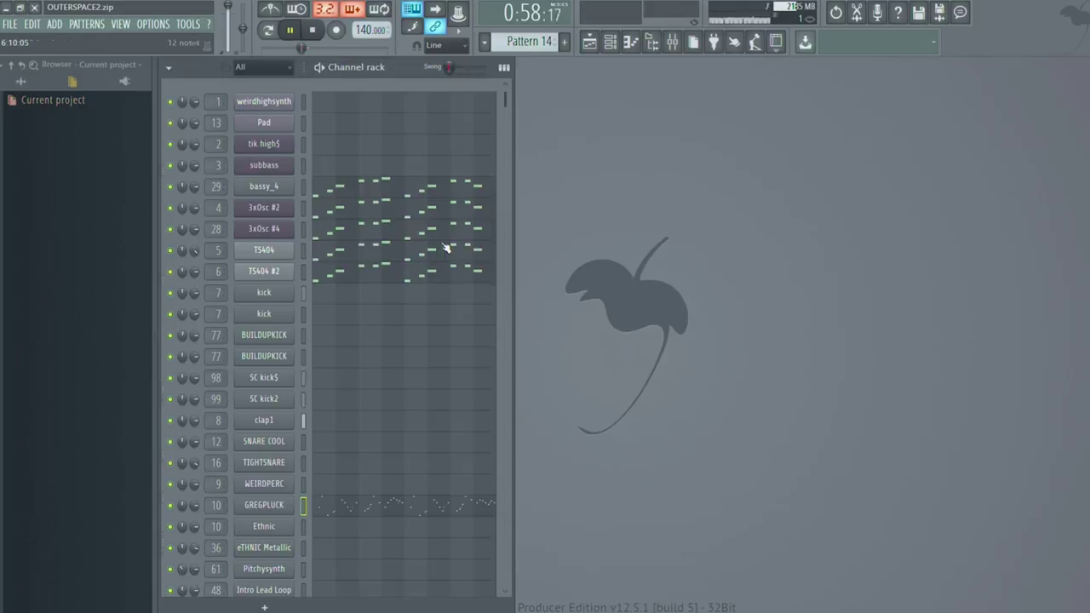
pyautogui.click(271, 310)
pyautogui.press('space')
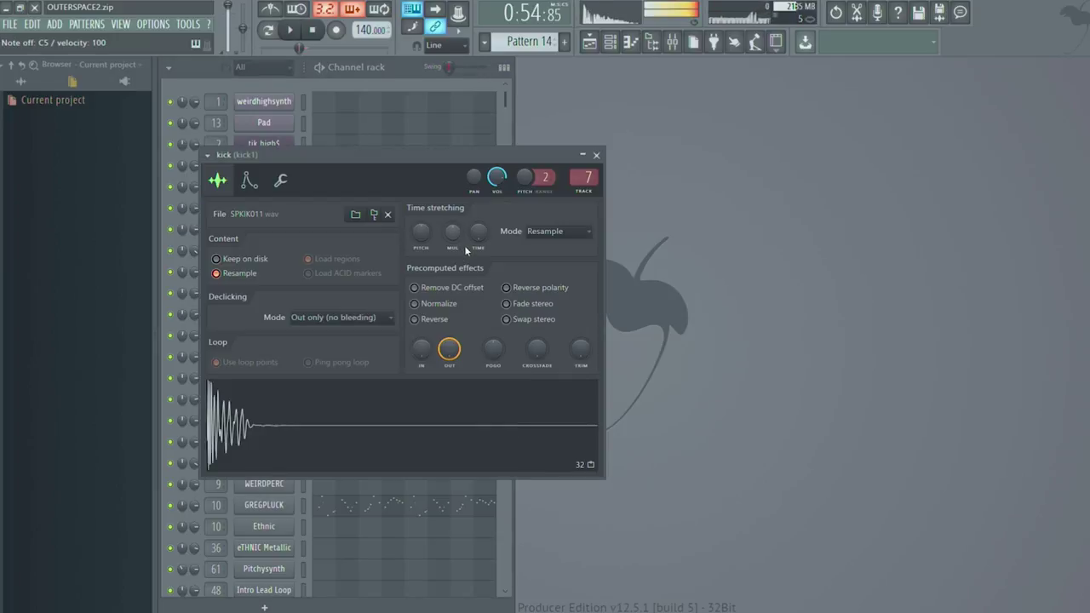
pyautogui.doubleClick(586, 177)
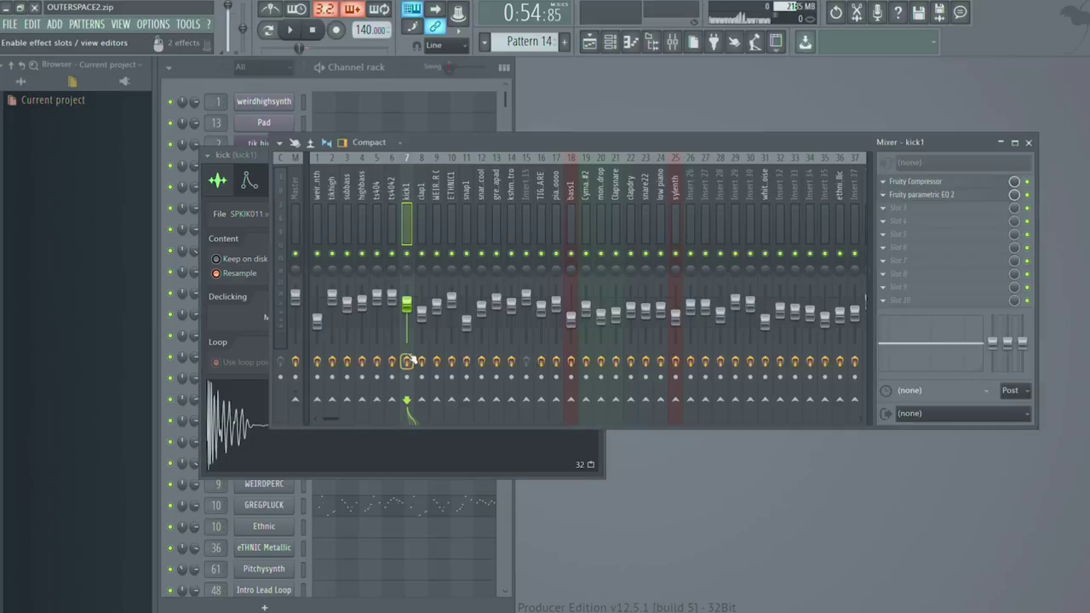
pyautogui.press('F6')
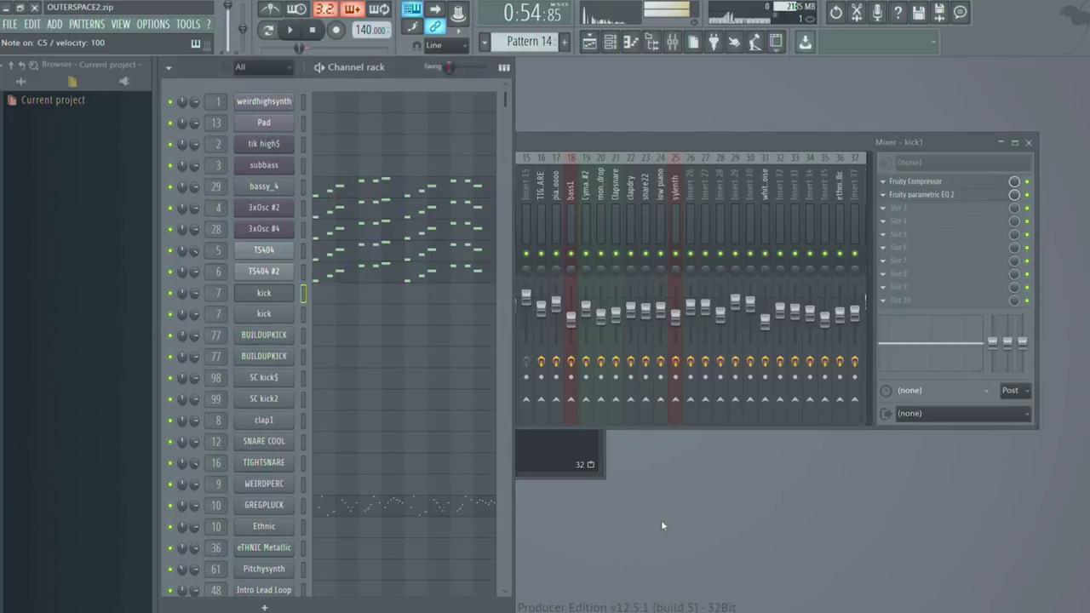
pyautogui.press('F9')
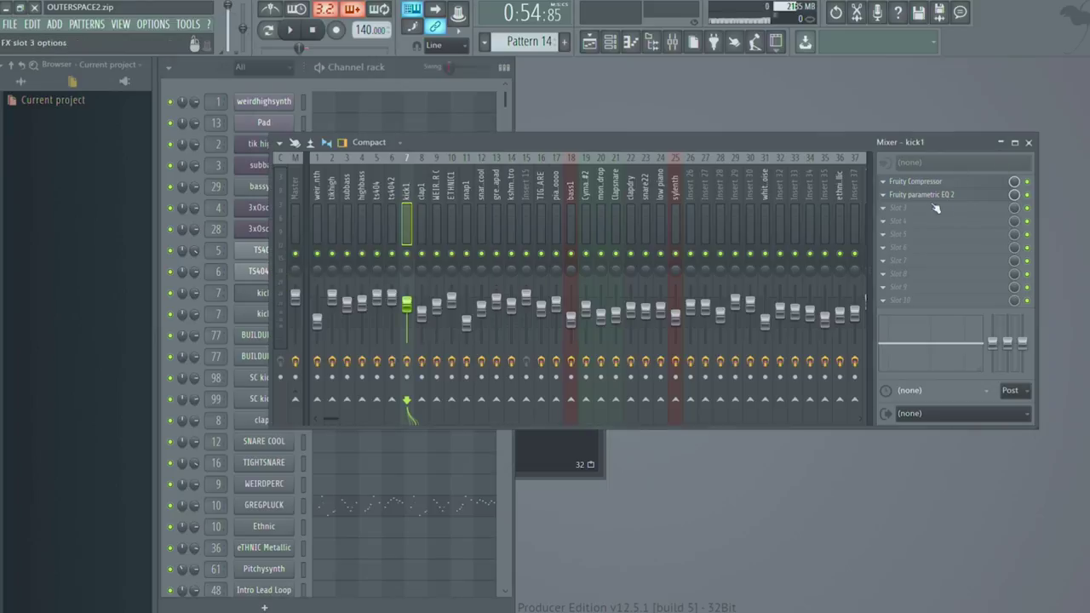
# - Examine the Fruity Compressor and Fruity parametric EQ 2 on the kick1 mixer track, then return to the playlist
pyautogui.click(942, 183)
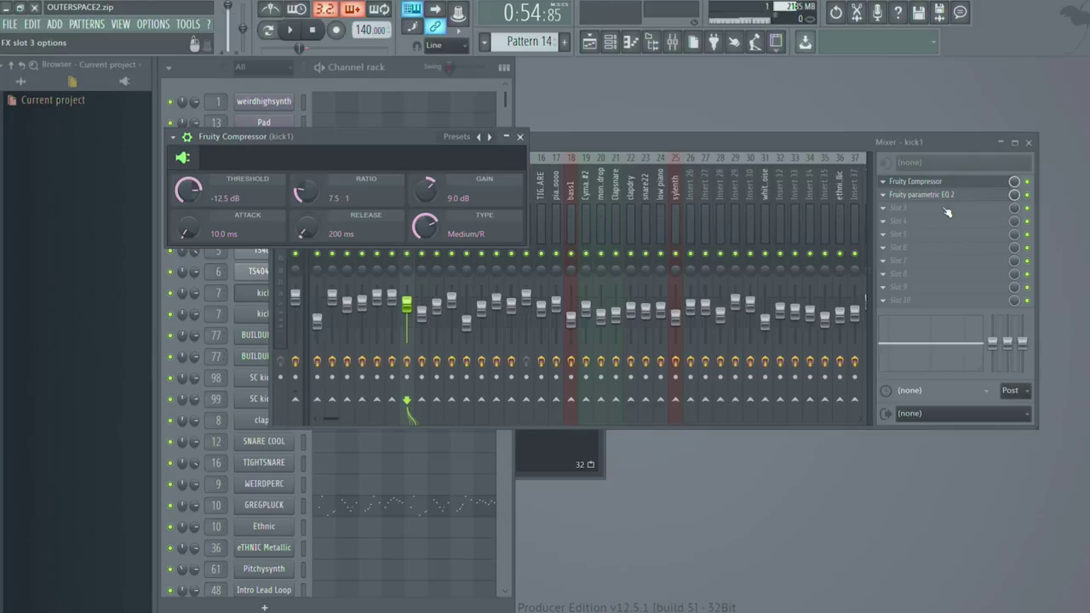
pyautogui.click(952, 195)
pyautogui.click(952, 195)
pyautogui.press('F6')
pyautogui.click(589, 40)
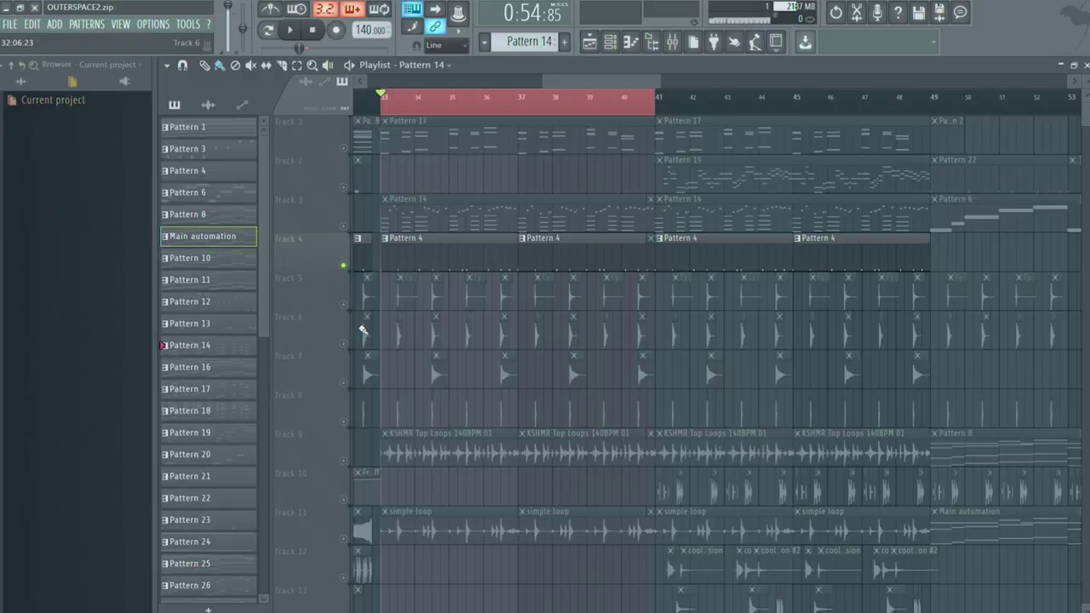
# - Open Pattern 4's channels and bring up the clap1 sample settings and its linked mixer track
pyautogui.doubleClick(454, 255)
pyautogui.press('F6')
pyautogui.scroll(-5, 413, 332)
pyautogui.scroll(1, 265, 206)
pyautogui.scroll(3, 265, 207)
pyautogui.click(264, 266)
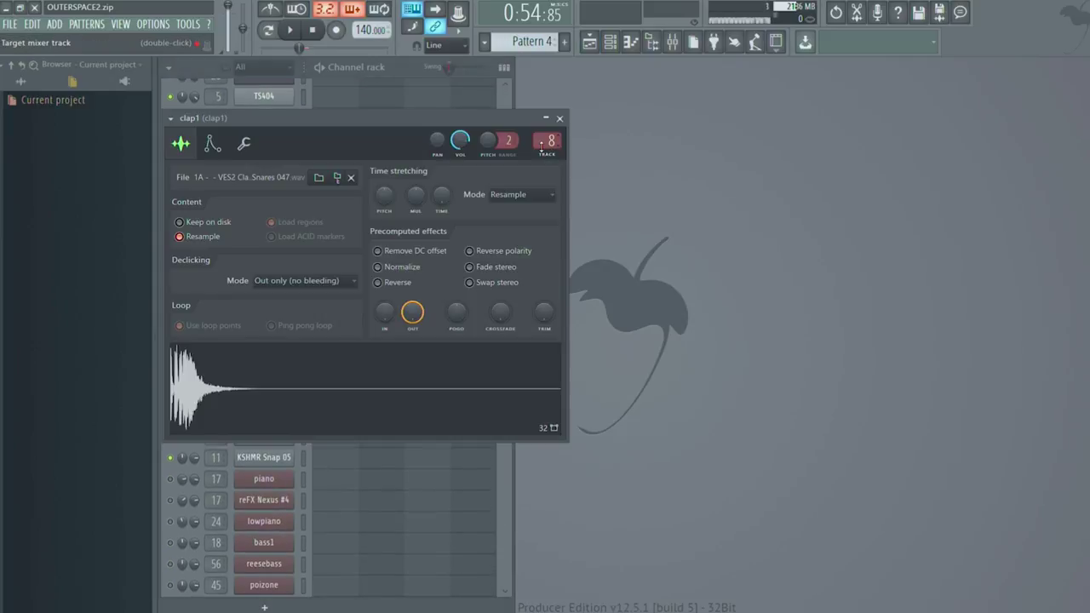
pyautogui.doubleClick(546, 142)
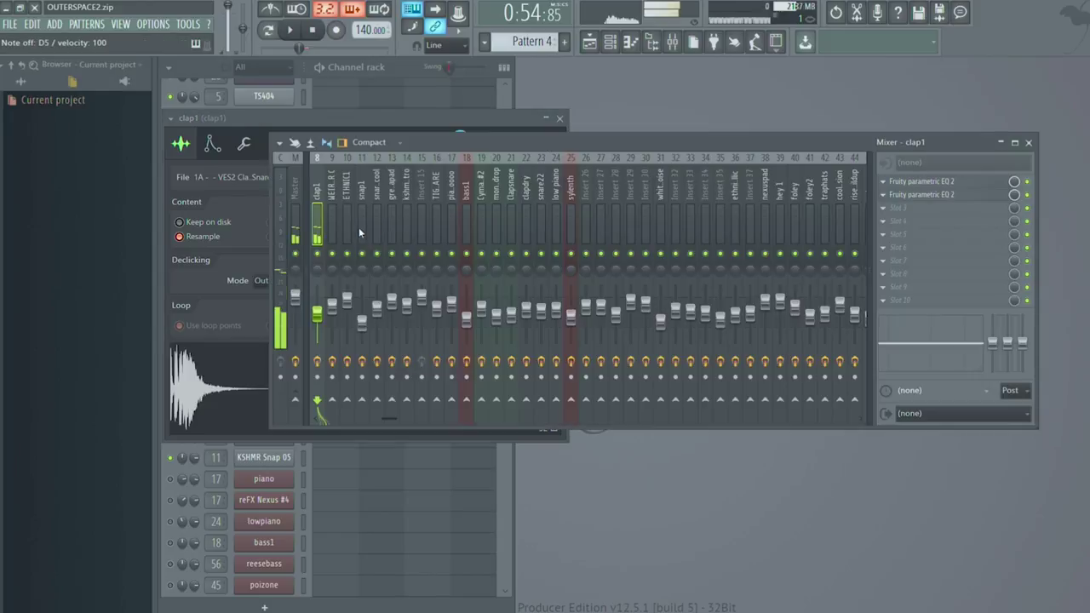
# - Examine both Fruity parametric EQ 2 effects on the clap1 mixer track
pyautogui.click(928, 181)
pyautogui.click(935, 183)
pyautogui.click(938, 196)
pyautogui.click(938, 197)
# - Examine the Fruity parametric EQ 2 and Fruity Stereo Enhancer on the SNARE COOL channel's mixer track, then return to the playlist
pyautogui.click(259, 295)
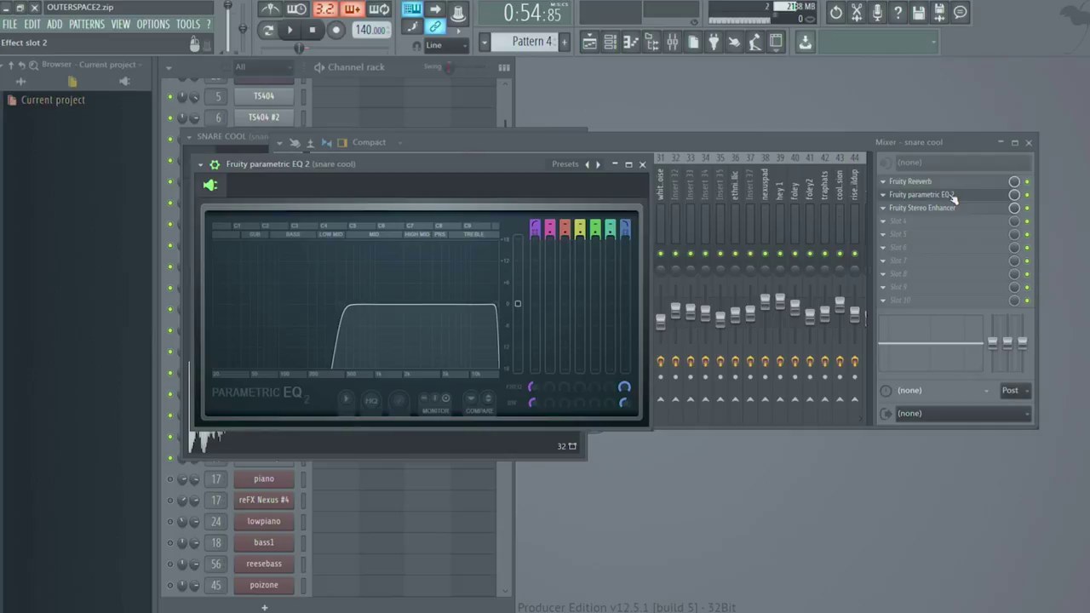
pyautogui.click(952, 195)
pyautogui.click(953, 211)
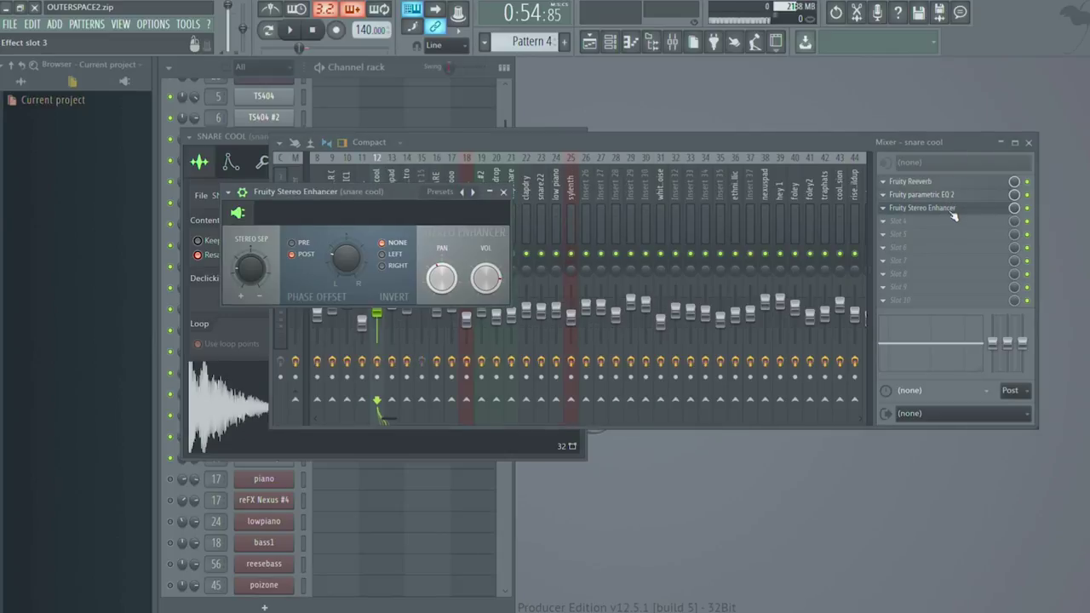
pyautogui.click(953, 211)
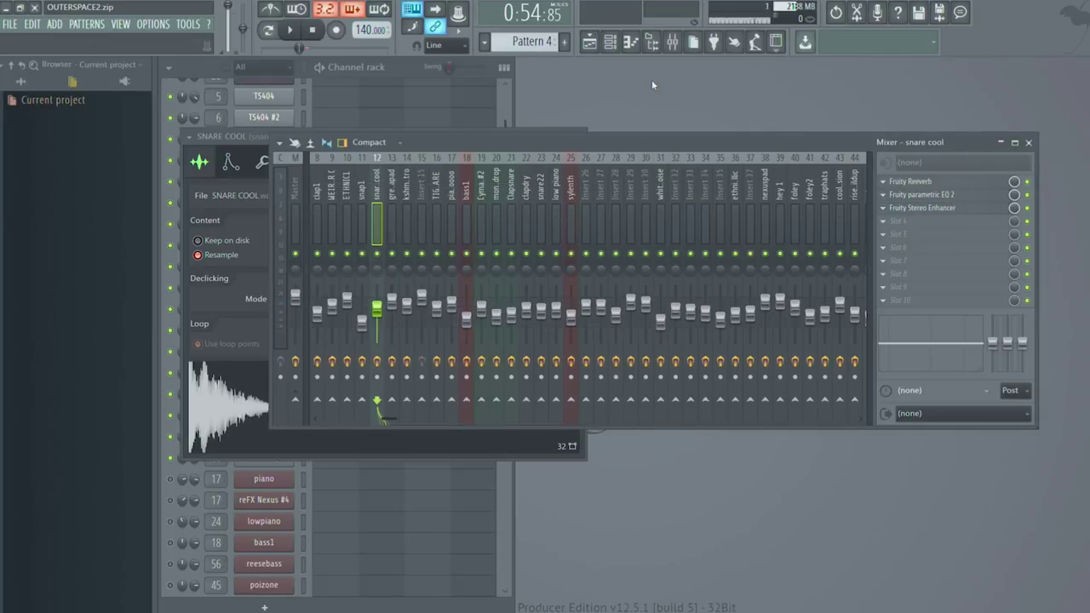
pyautogui.click(589, 41)
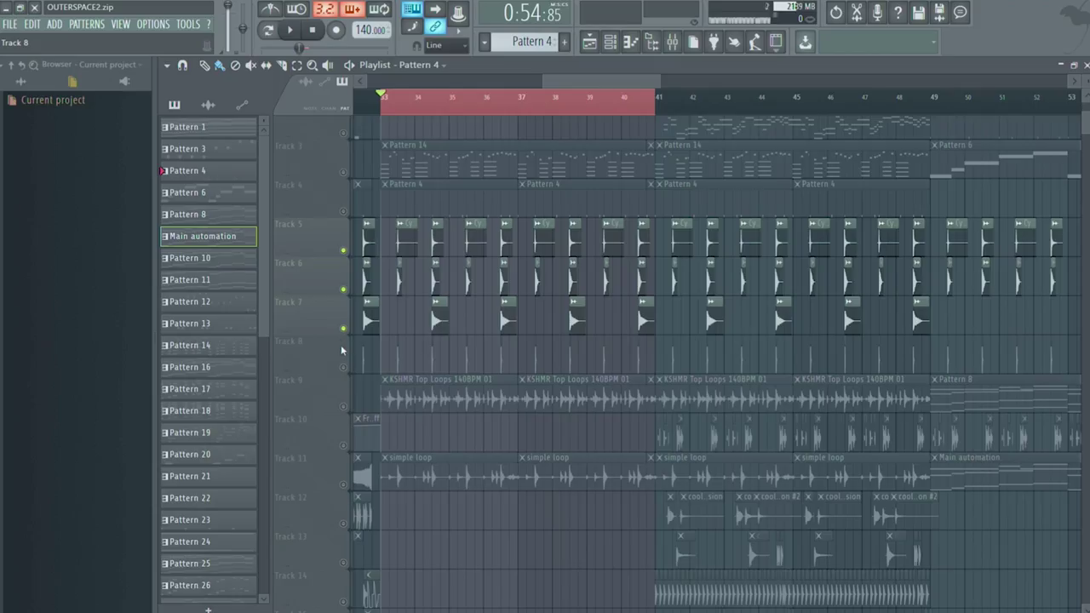
# - Unmute playlist track 8 alongside tracks 5 to 7 and play the layered percussion briefly
pyautogui.click(344, 368)
pyautogui.press('space')
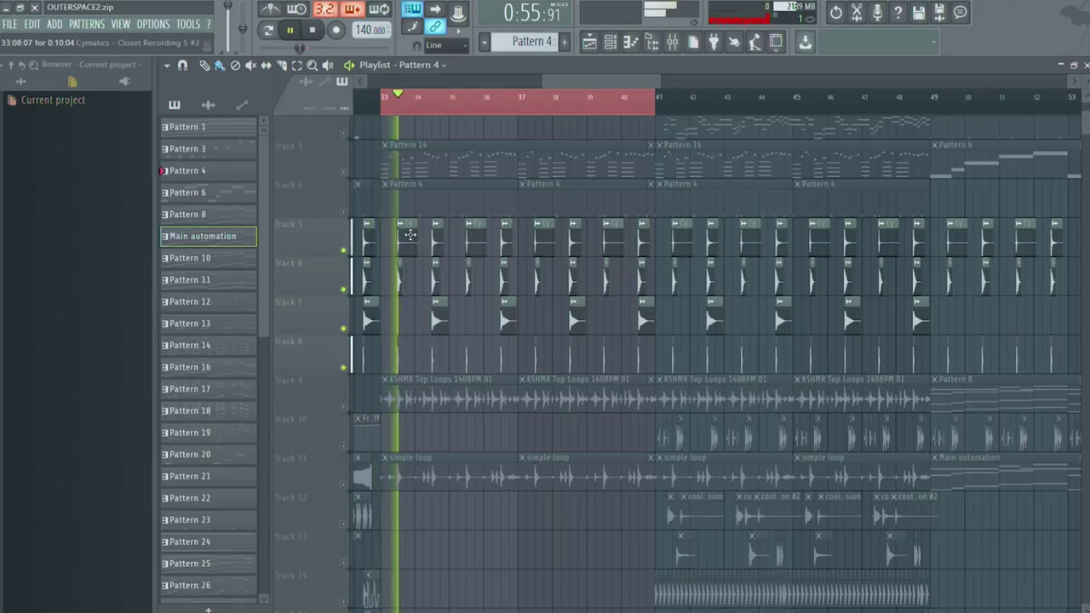
pyautogui.press('space')
# - Open the Cymatics - Closet Recording 5 #2 clip's settings and mixer track, and audition the sample
pyautogui.doubleClick(481, 253)
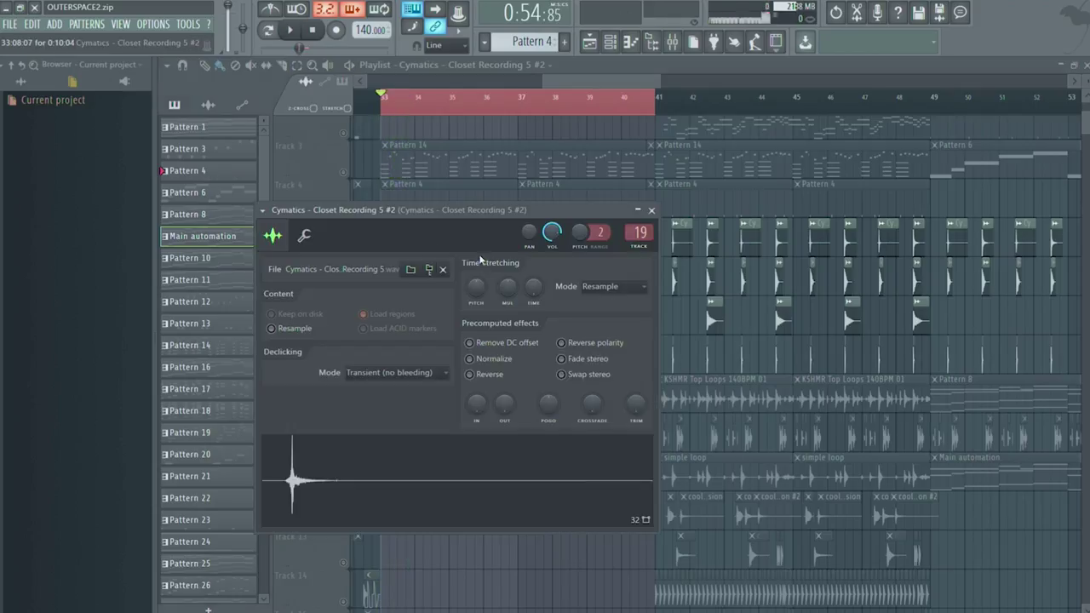
pyautogui.doubleClick(639, 233)
pyautogui.press('q')
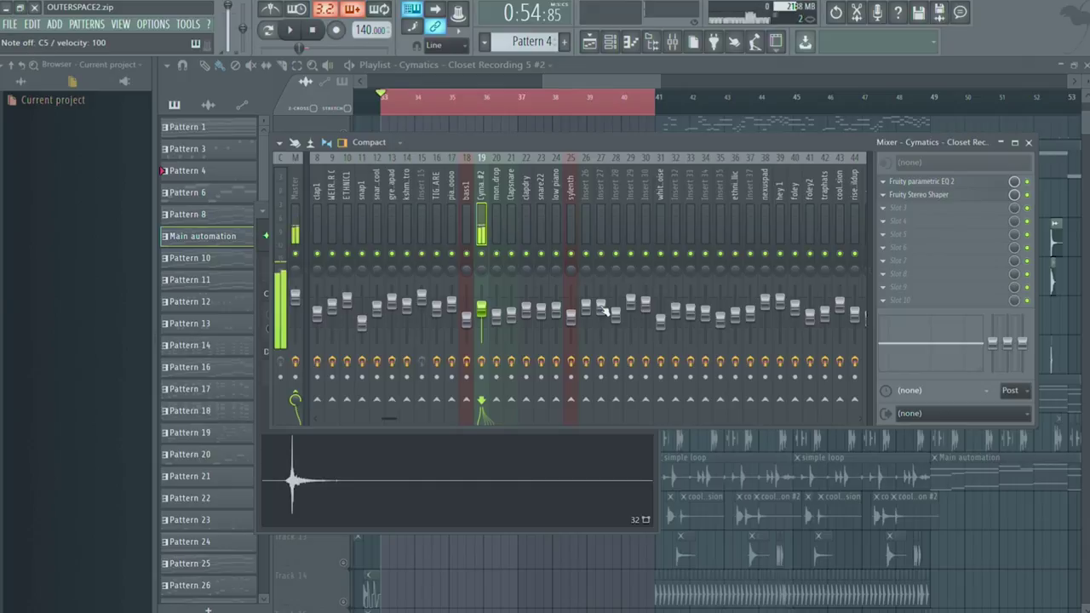
pyautogui.press('q')
# - Examine the Fruity Stereo Shaper and Fruity parametric EQ 2 on the Closet Recording mixer track, then return to the playlist
pyautogui.click(919, 194)
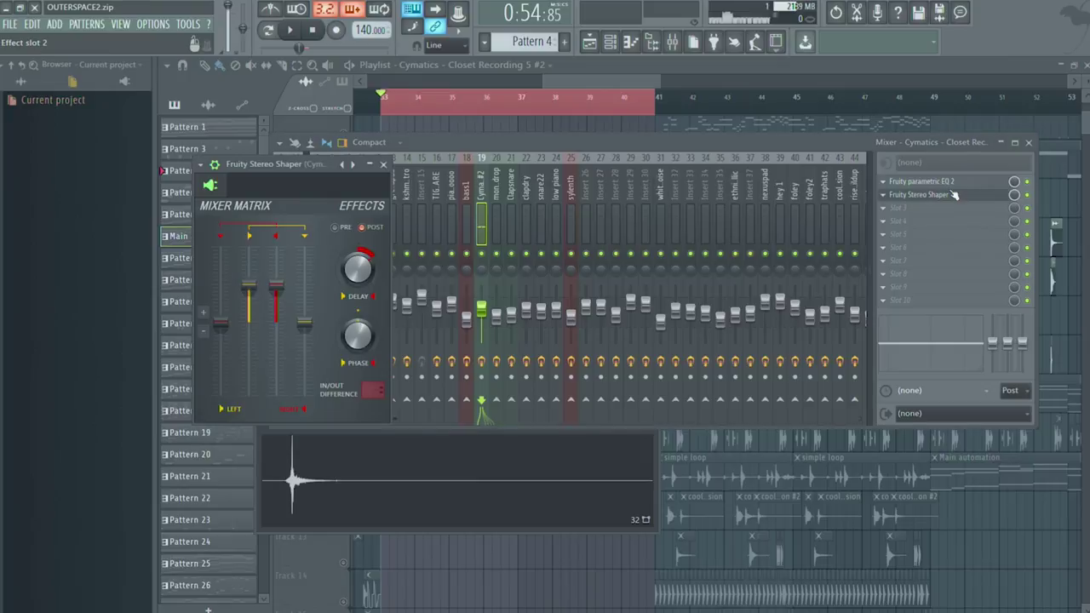
pyautogui.click(954, 197)
pyautogui.click(959, 183)
pyautogui.click(959, 182)
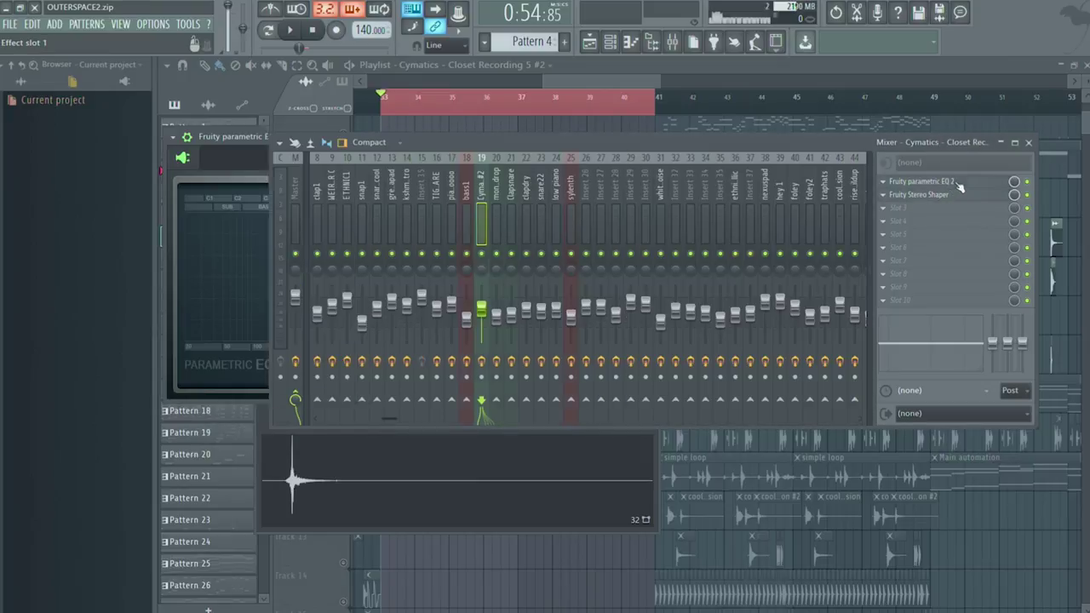
pyautogui.press('F9')
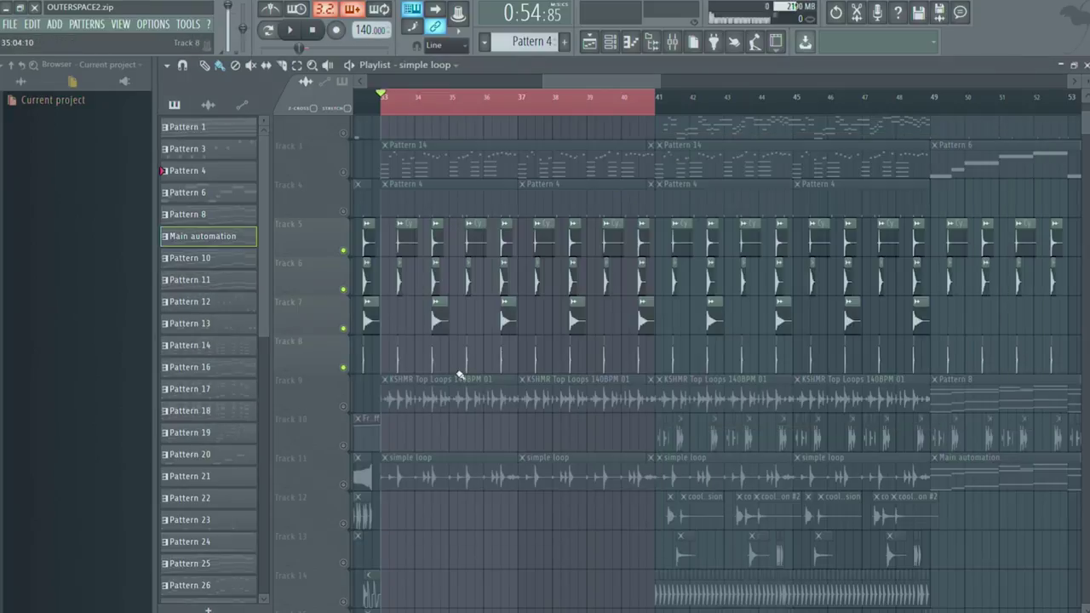
# - Open the Clapsnare clip's settings and mixer track, and examine its Fruity parametric EQ 2
pyautogui.doubleClick(398, 288)
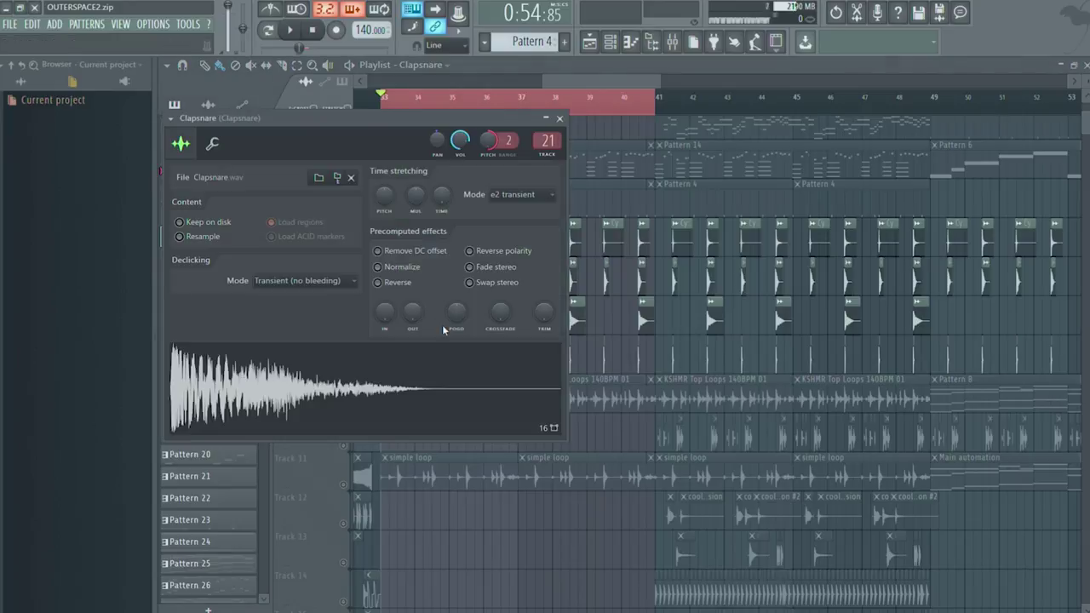
pyautogui.doubleClick(557, 143)
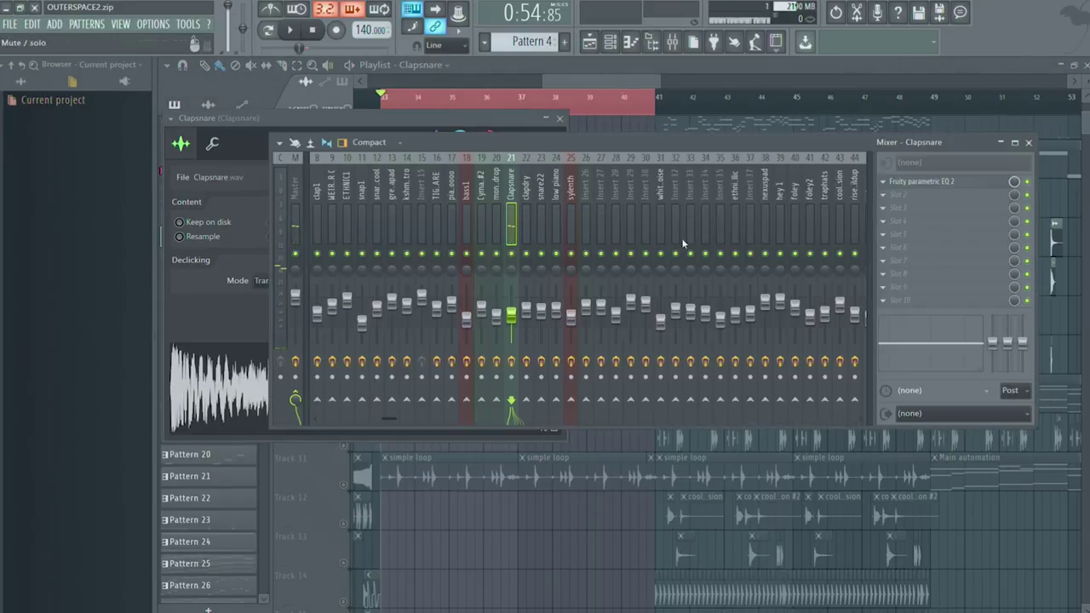
pyautogui.click(948, 183)
pyautogui.click(948, 183)
pyautogui.click(558, 79)
# - Open the KSHMR Snap 05 clip on track 8 and examine the Fruity parametric EQ 2 on its snap1 mixer track
pyautogui.scroll(-4, 561, 157)
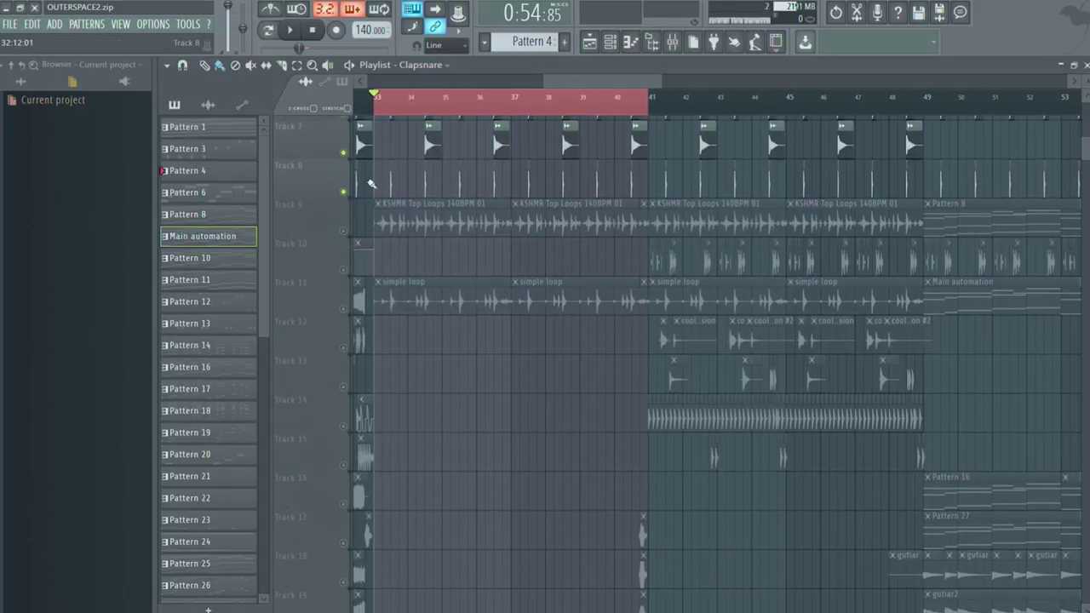
pyautogui.doubleClick(400, 181)
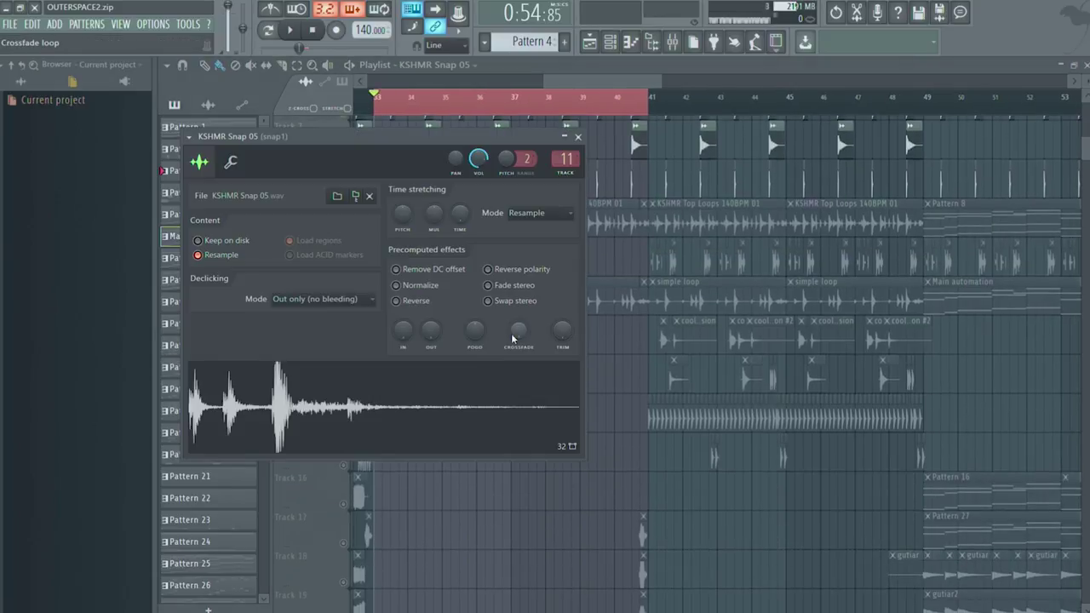
pyautogui.doubleClick(566, 159)
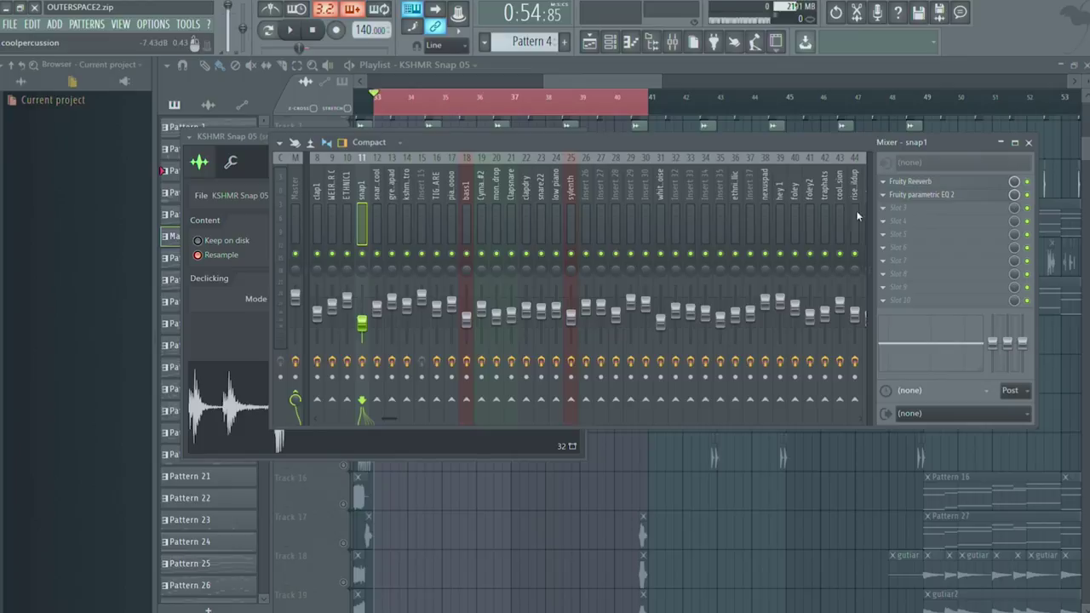
pyautogui.click(956, 197)
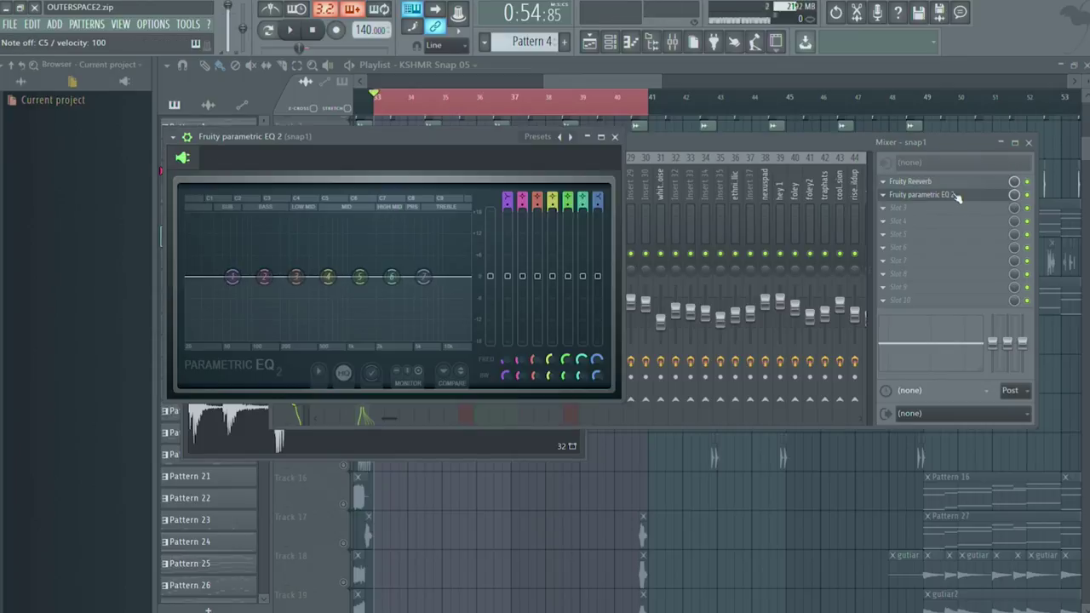
pyautogui.middleClick(702, 469)
# - Solo playlist track 11, which holds the simple loop clips, and play it briefly
pyautogui.scroll(-8, 437, 356)
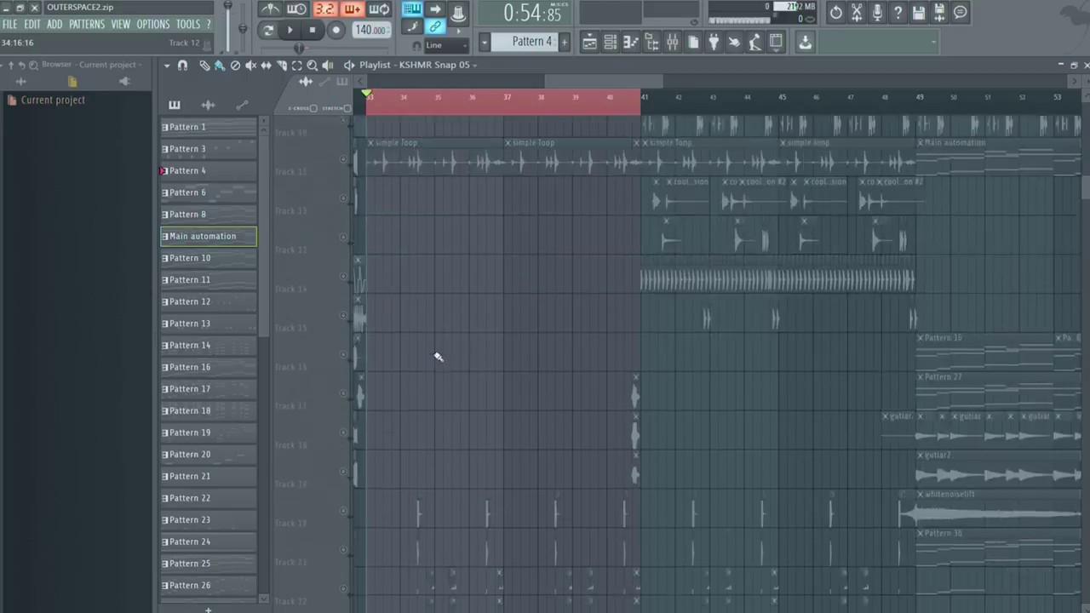
pyautogui.scroll(6, 438, 356)
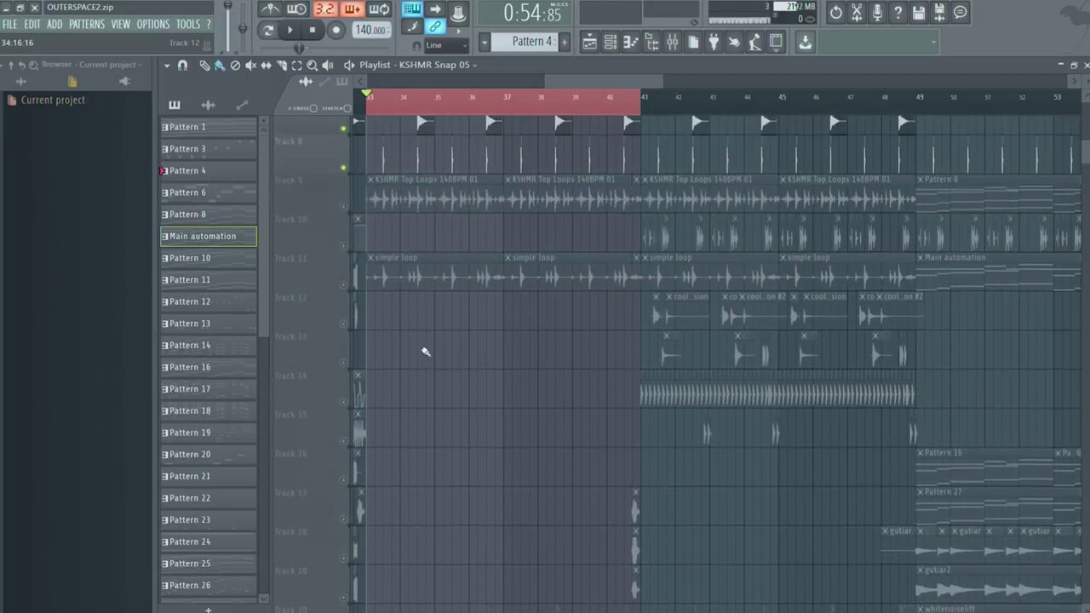
pyautogui.rightClick(344, 289)
pyautogui.press('space')
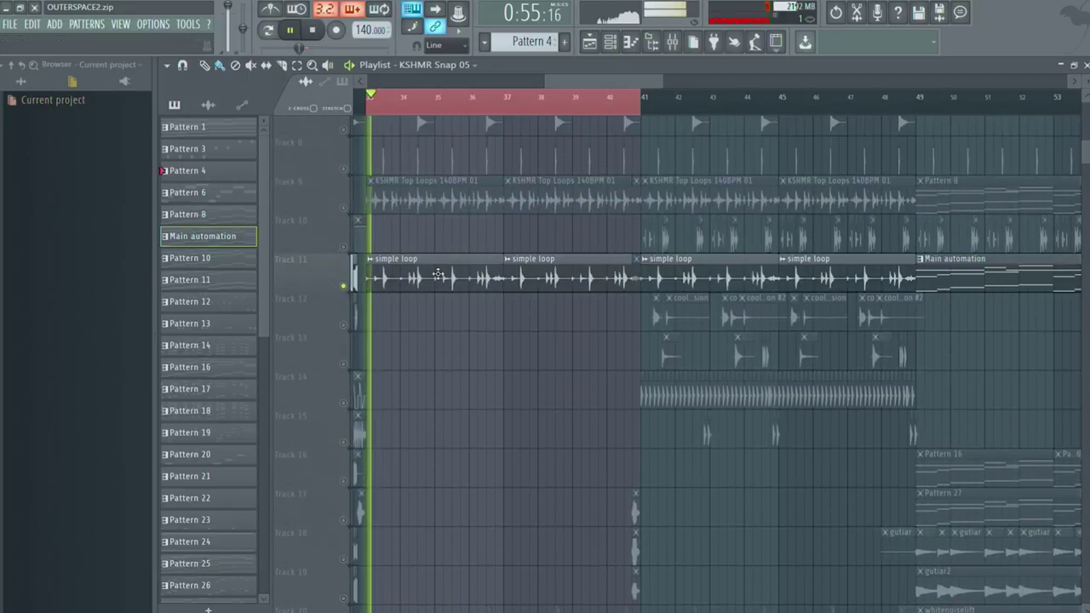
pyautogui.press('space')
# - Open the simple loop clip's settings and mixer track, and examine its Fruity parametric EQ 2
pyautogui.doubleClick(438, 274)
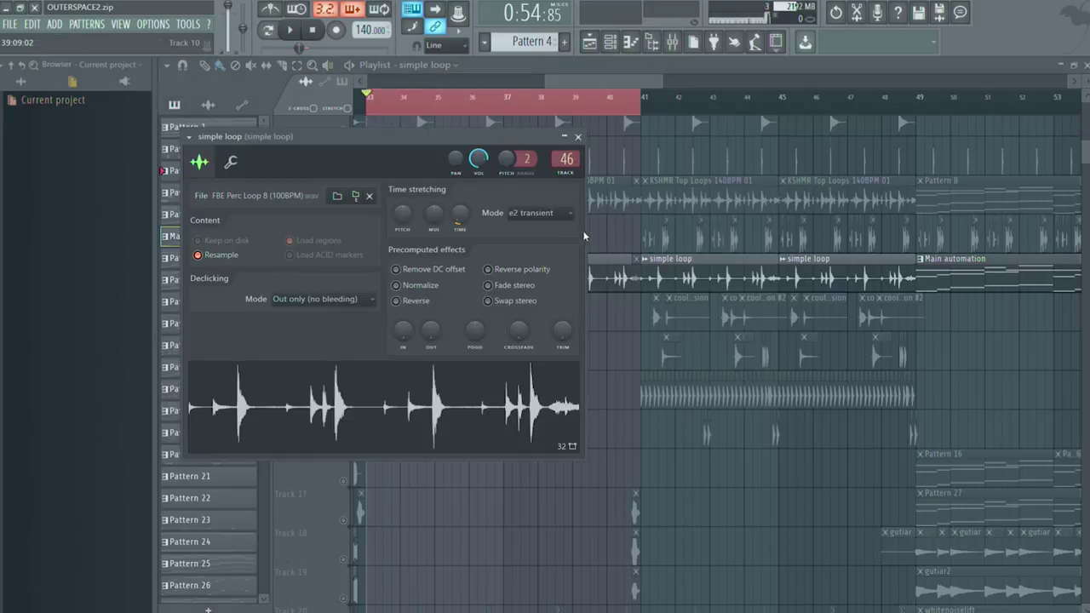
pyautogui.press('F9')
pyautogui.click(971, 195)
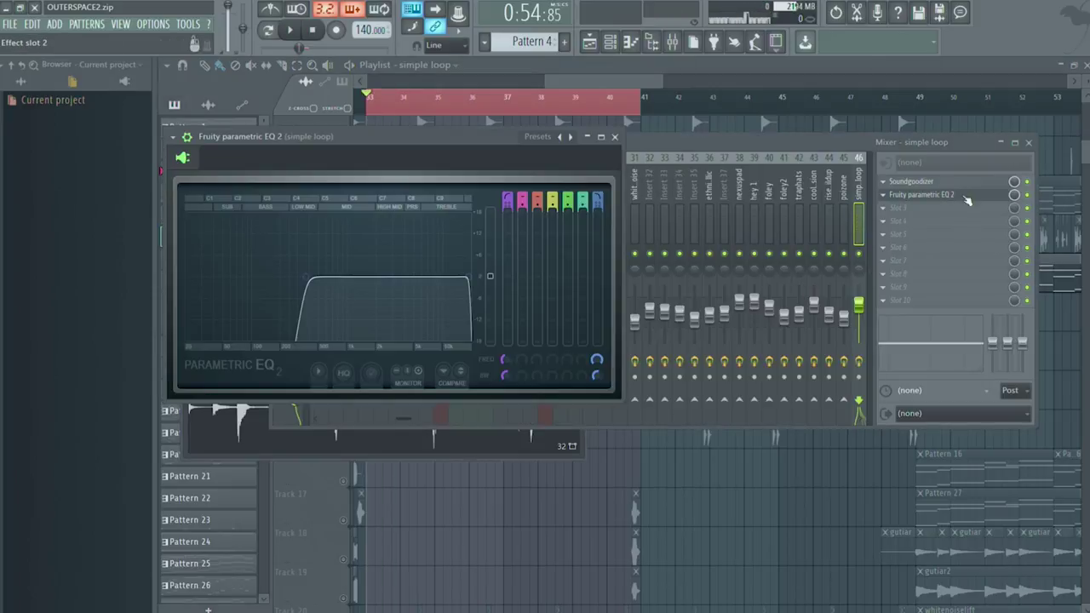
# - Examine the Soundgoodizer on the simple loop mixer track and return to the playlist
pyautogui.click(971, 182)
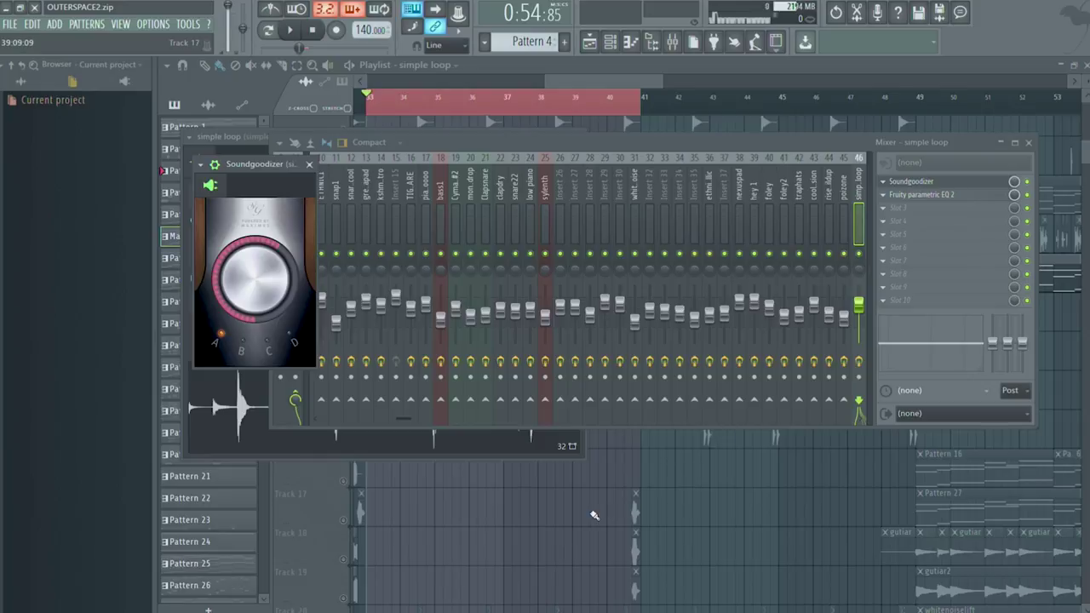
pyautogui.press('F12')
pyautogui.scroll(4, 481, 498)
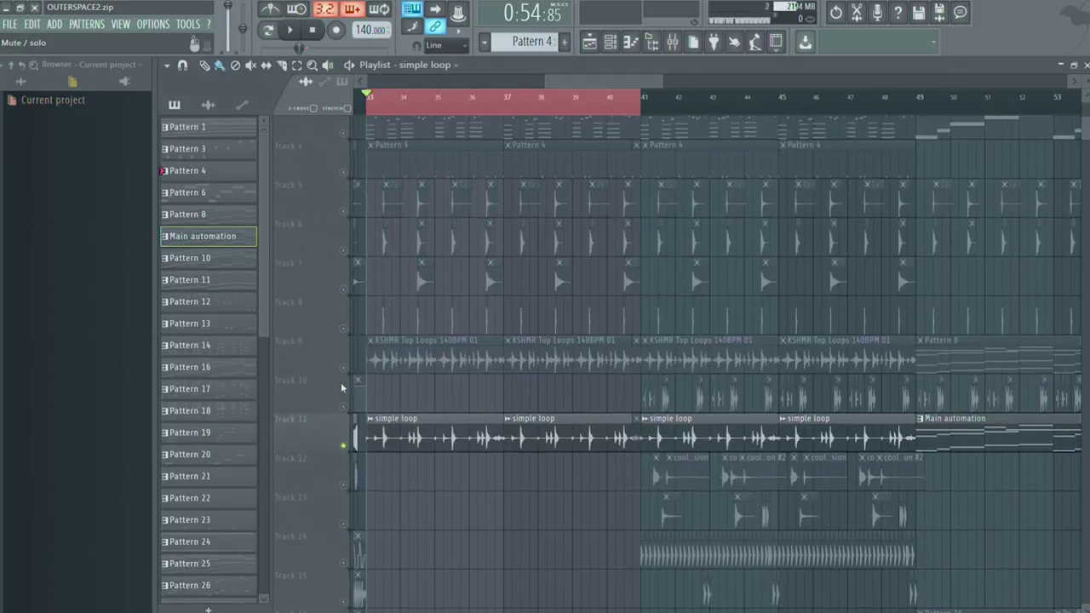
# - Open the KSHMR Top Loops 140BPM 01 clip's settings and mixer track, and examine its Fruity parametric EQ 2, Fast LP and Stereo Enhancer
pyautogui.doubleClick(426, 362)
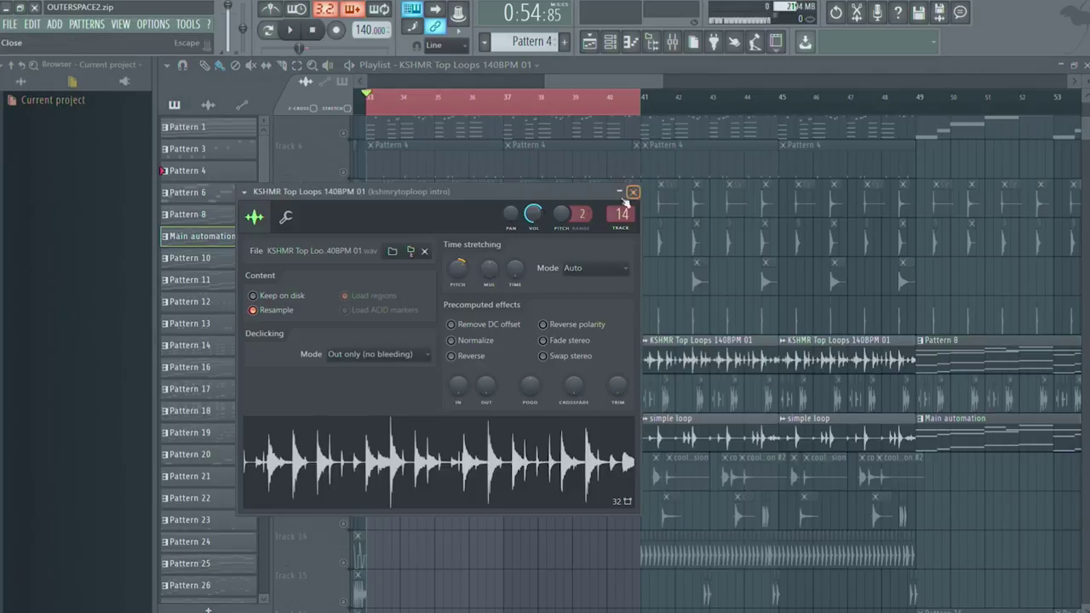
pyautogui.doubleClick(616, 212)
pyautogui.click(960, 183)
pyautogui.click(959, 184)
pyautogui.click(953, 207)
pyautogui.click(952, 207)
pyautogui.click(951, 197)
pyautogui.click(951, 197)
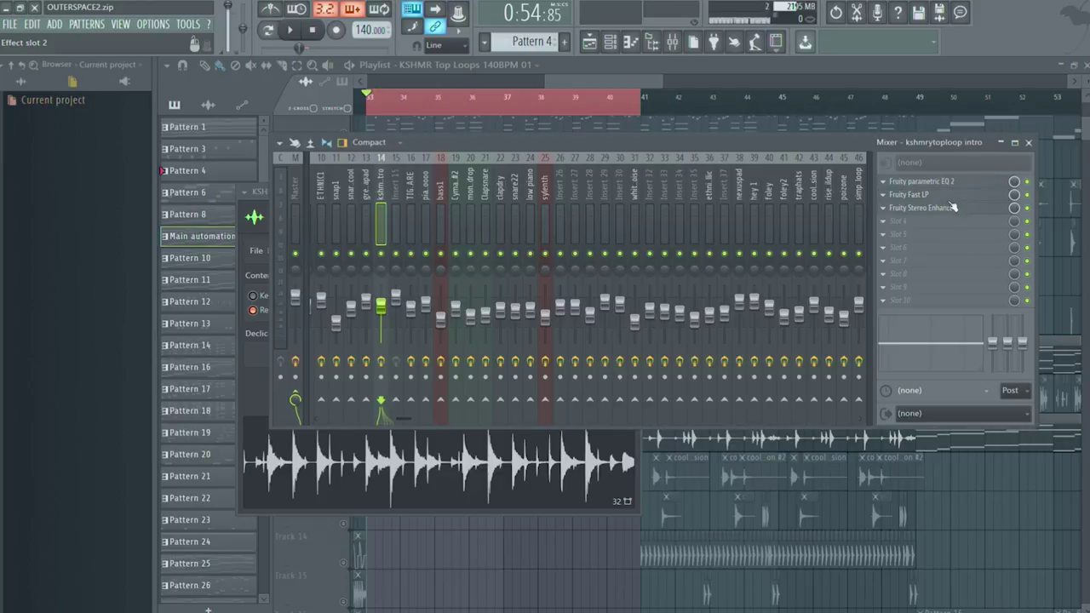
pyautogui.click(949, 210)
pyautogui.click(950, 212)
pyautogui.click(576, 77)
# - Unmute playlist tracks 50 and 51, which hold the Insert 26 and Insert 27 stems, and mute tracks 9 and 11
pyautogui.scroll(3, 540, 286)
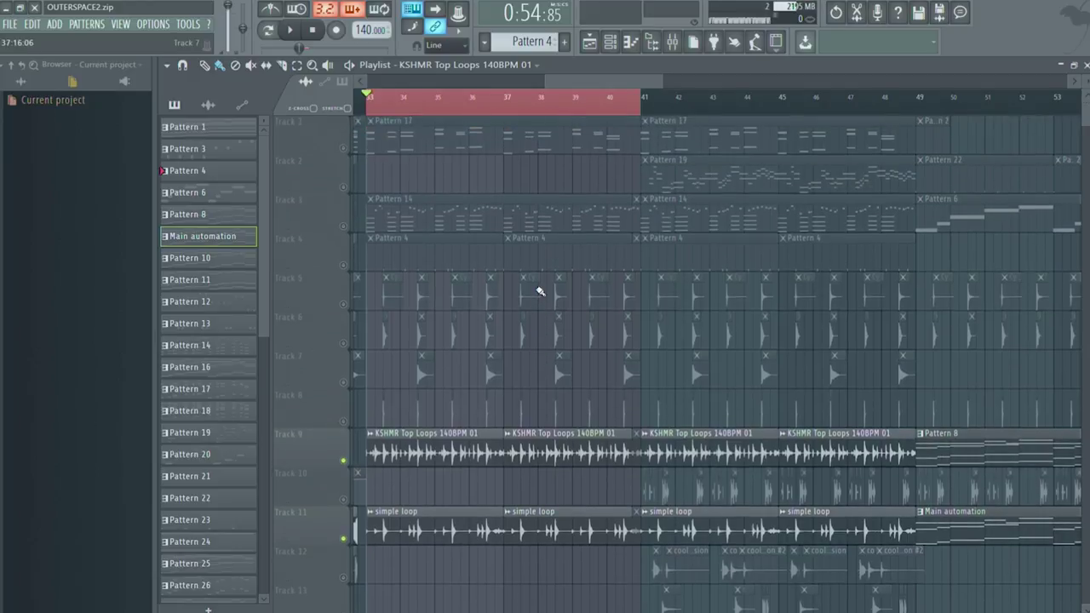
pyautogui.scroll(-6, 540, 291)
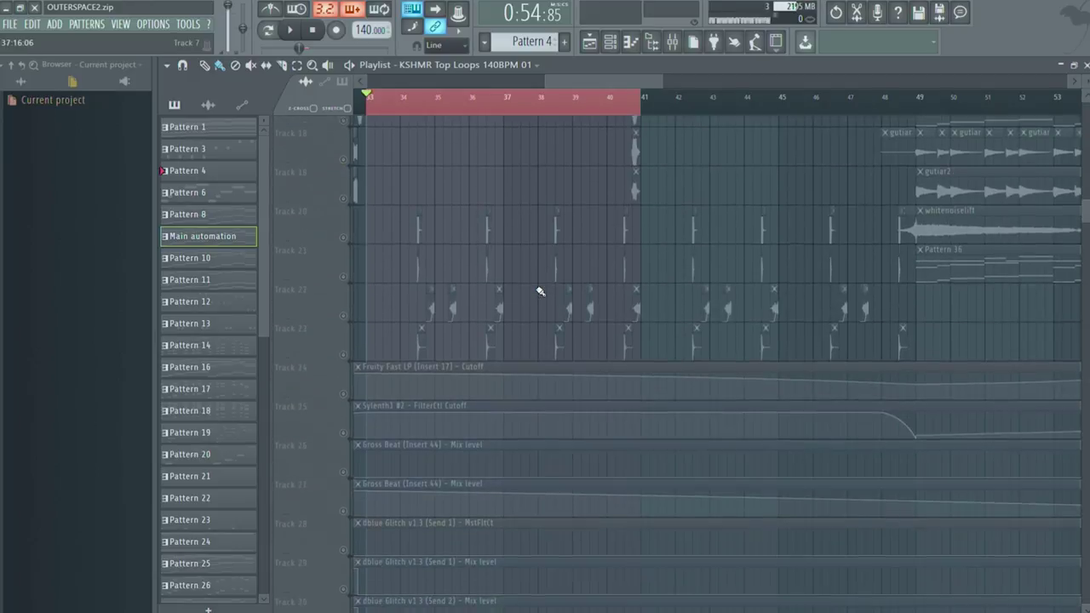
pyautogui.scroll(-9, 351, 236)
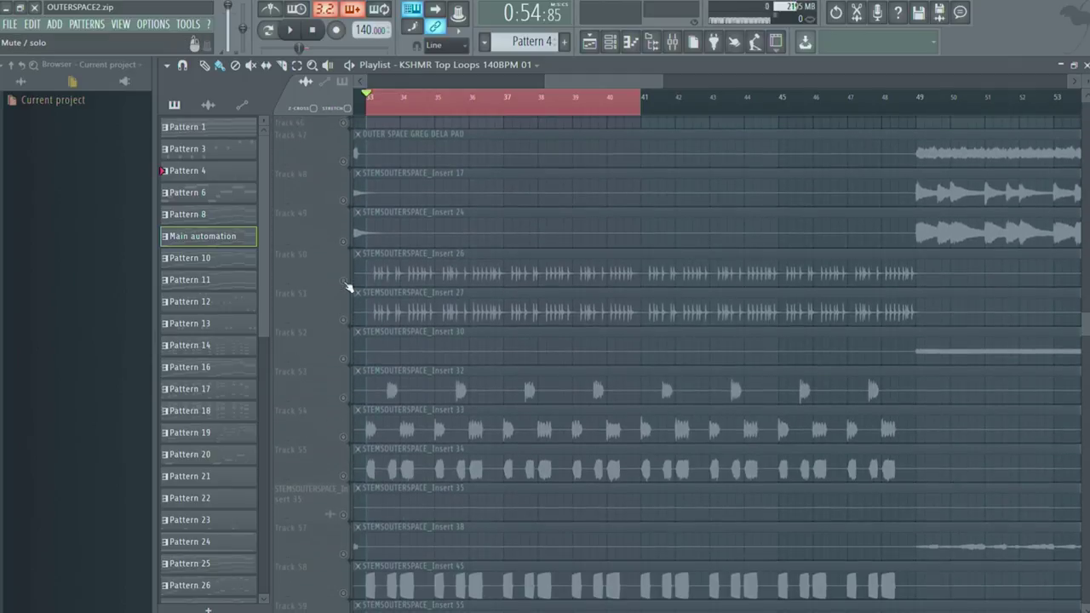
pyautogui.click(344, 283)
pyautogui.click(346, 321)
pyautogui.scroll(15, 309, 221)
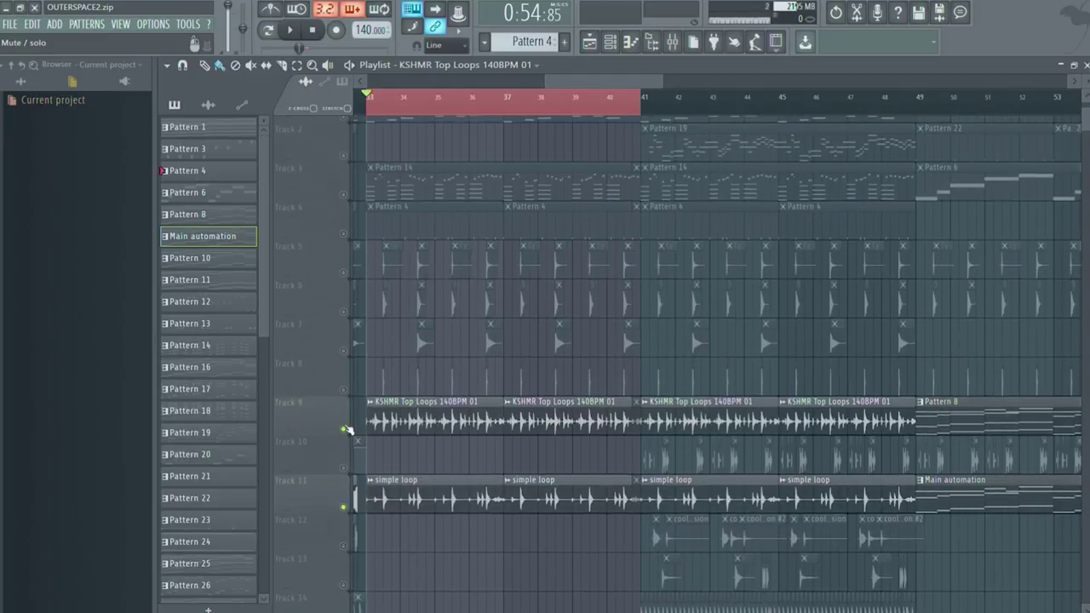
pyautogui.click(344, 429)
pyautogui.click(344, 508)
pyautogui.scroll(-4, 289, 481)
pyautogui.scroll(-12, 290, 480)
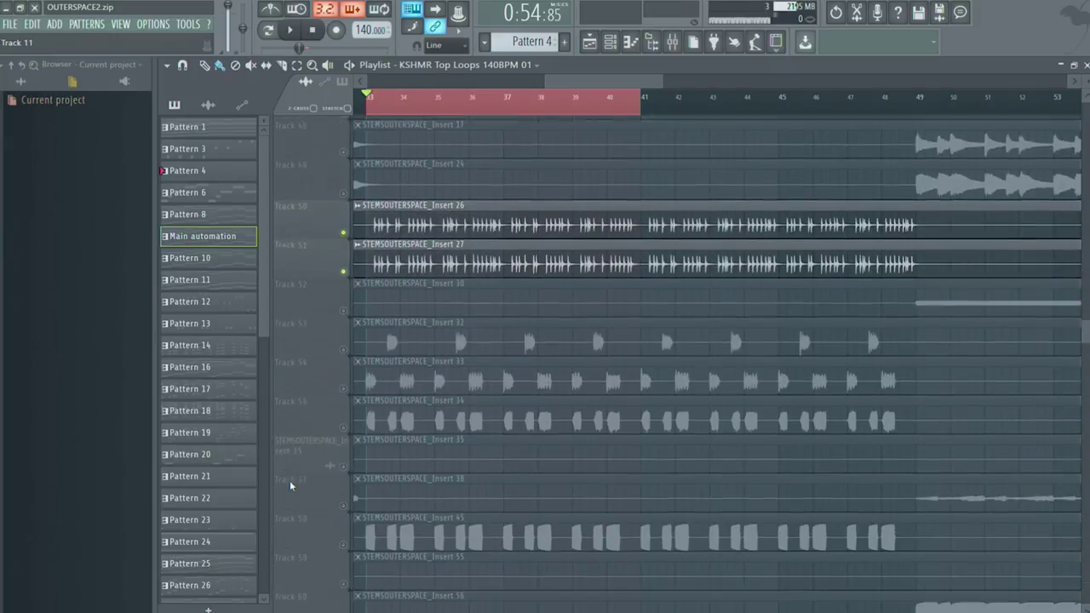
# - Open the STEMSOUTERSPACE_Insert 26 clip's settings and mixer track, and play the two active stems briefly
pyautogui.click(543, 201)
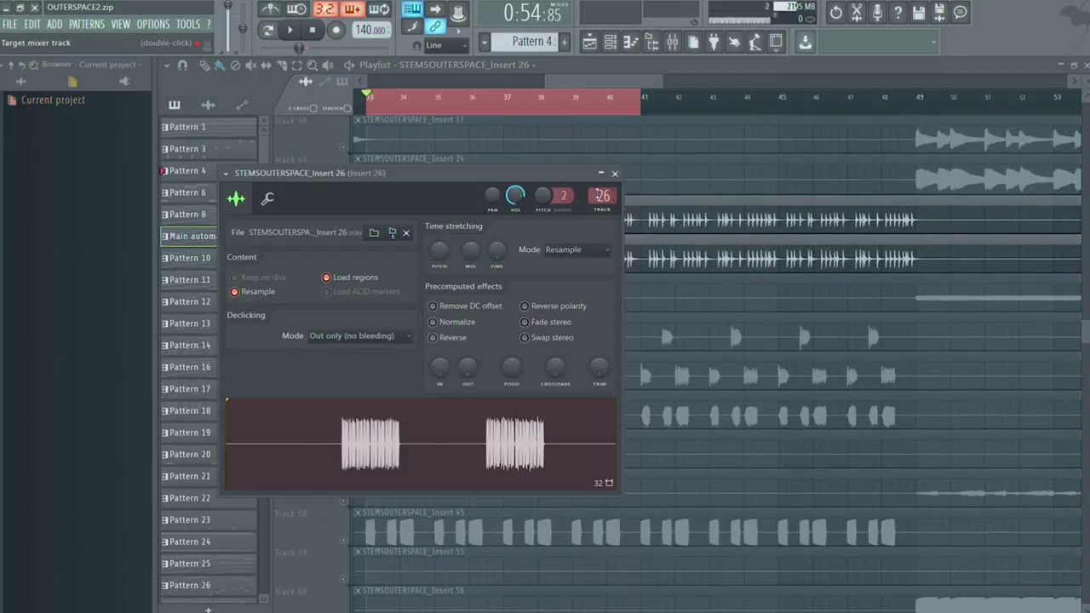
pyautogui.doubleClick(600, 195)
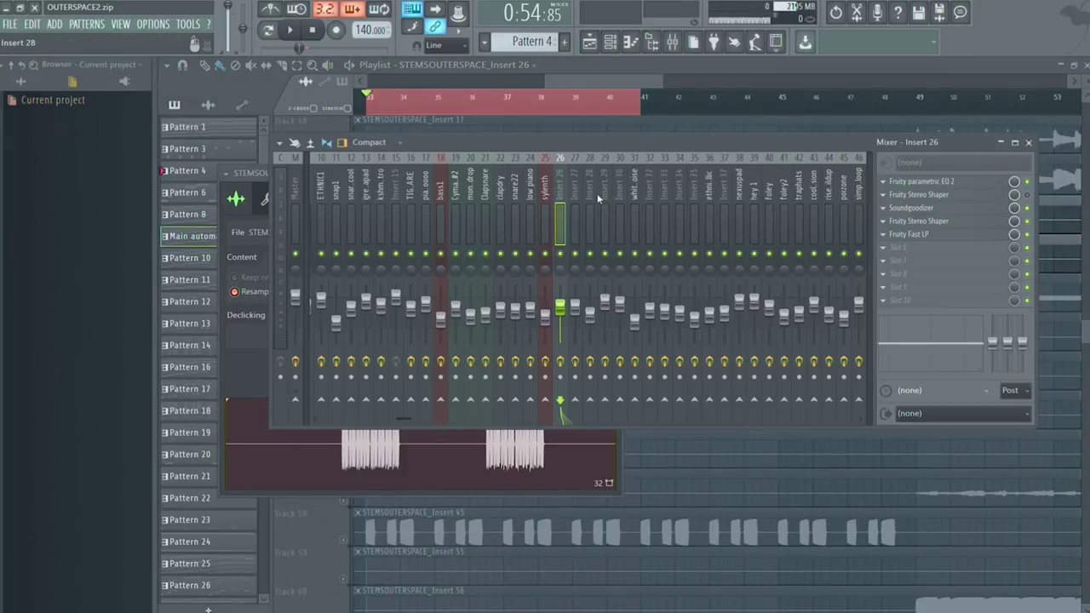
pyautogui.click(569, 70)
pyautogui.press('space')
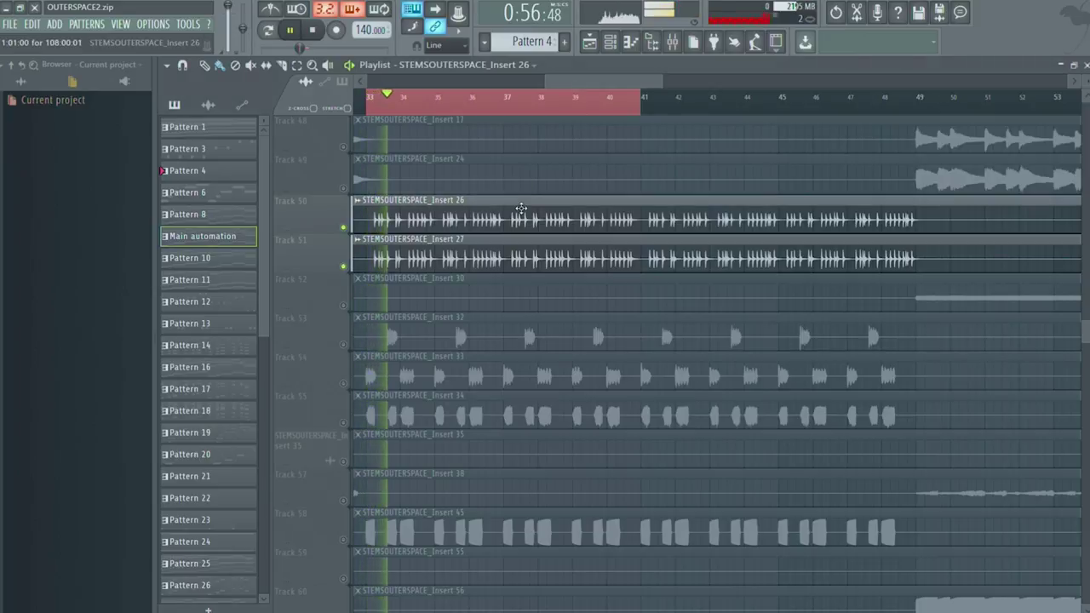
pyautogui.doubleClick(521, 206)
pyautogui.press('space')
pyautogui.doubleClick(597, 201)
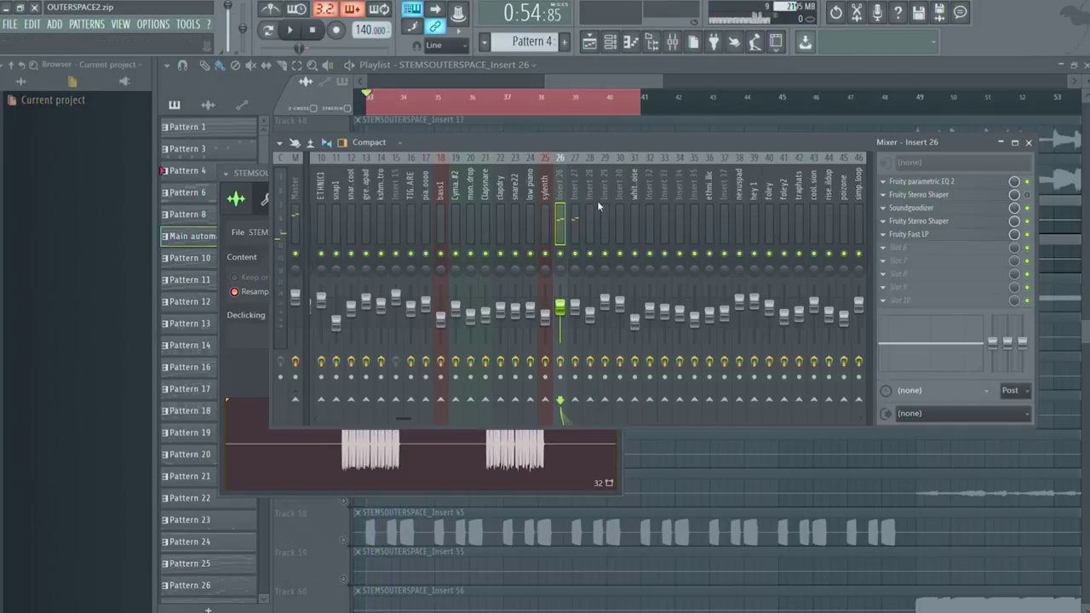
pyautogui.press('space')
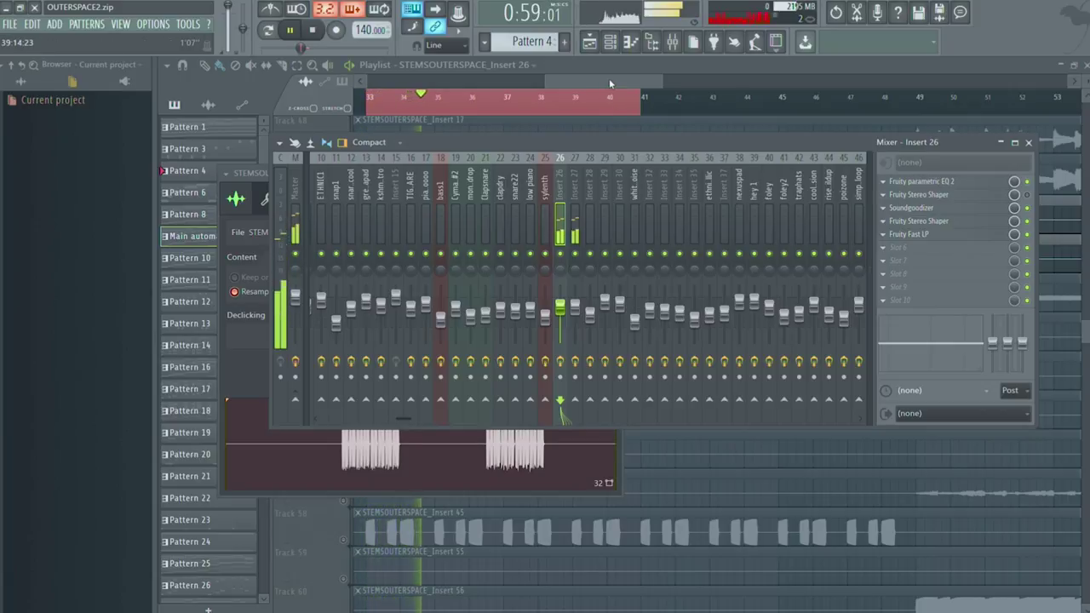
pyautogui.press('F12')
pyautogui.press('space')
# - Isolate Insert 26 and Insert 27 in the mixer and play them to compare their sounds
pyautogui.doubleClick(440, 219)
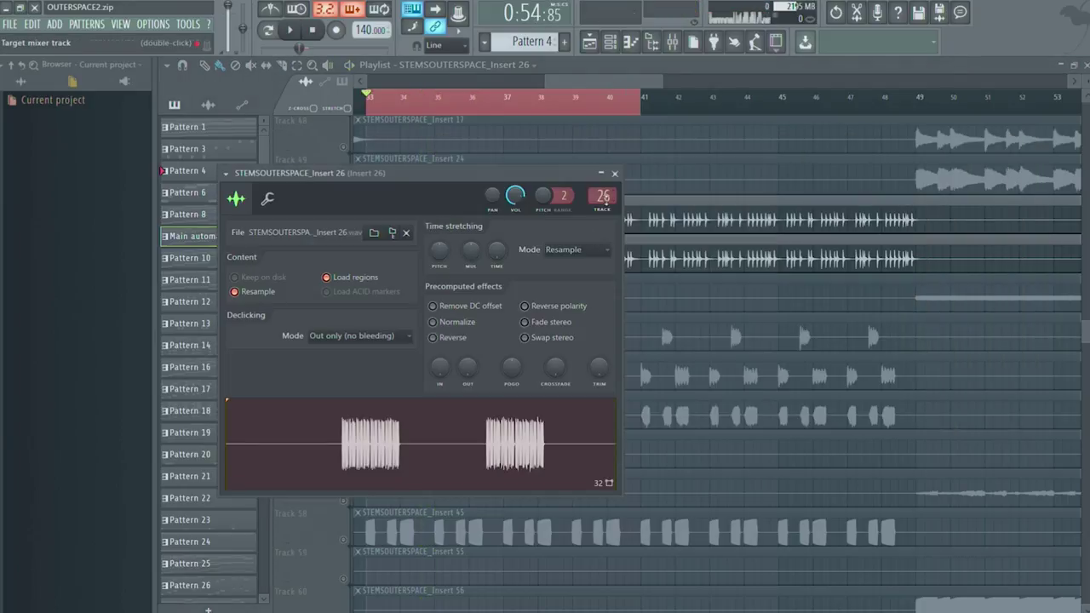
pyautogui.doubleClick(604, 195)
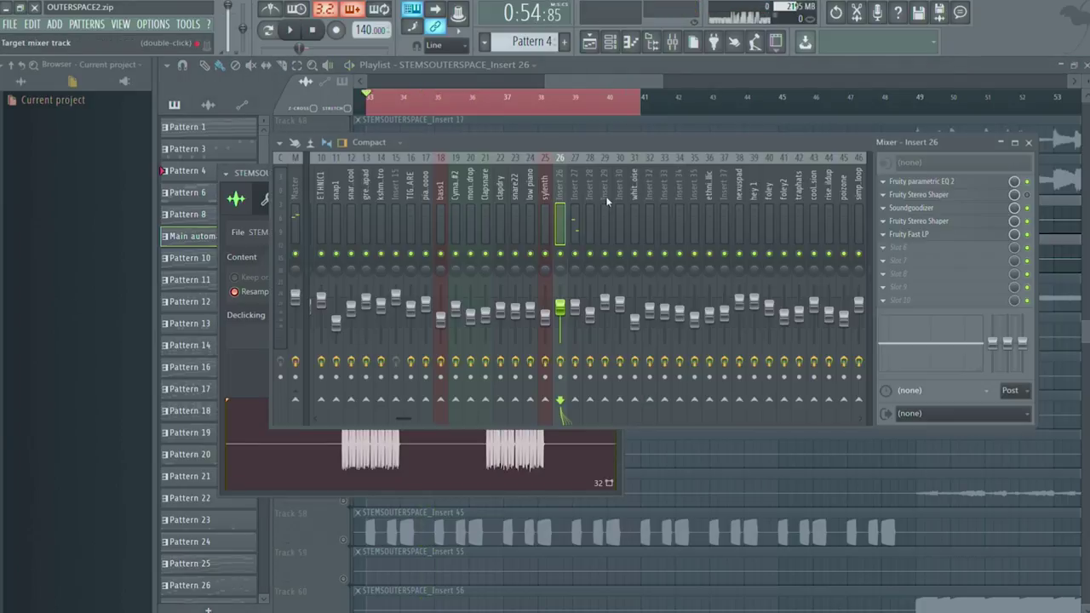
pyautogui.rightClick(563, 255)
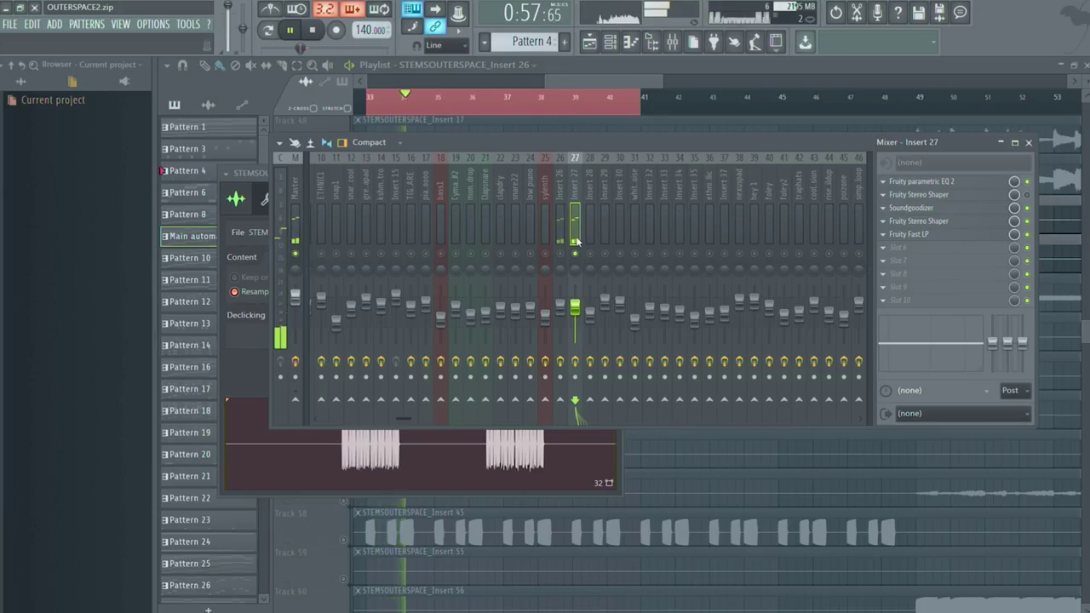
pyautogui.press('space')
pyautogui.click(561, 253)
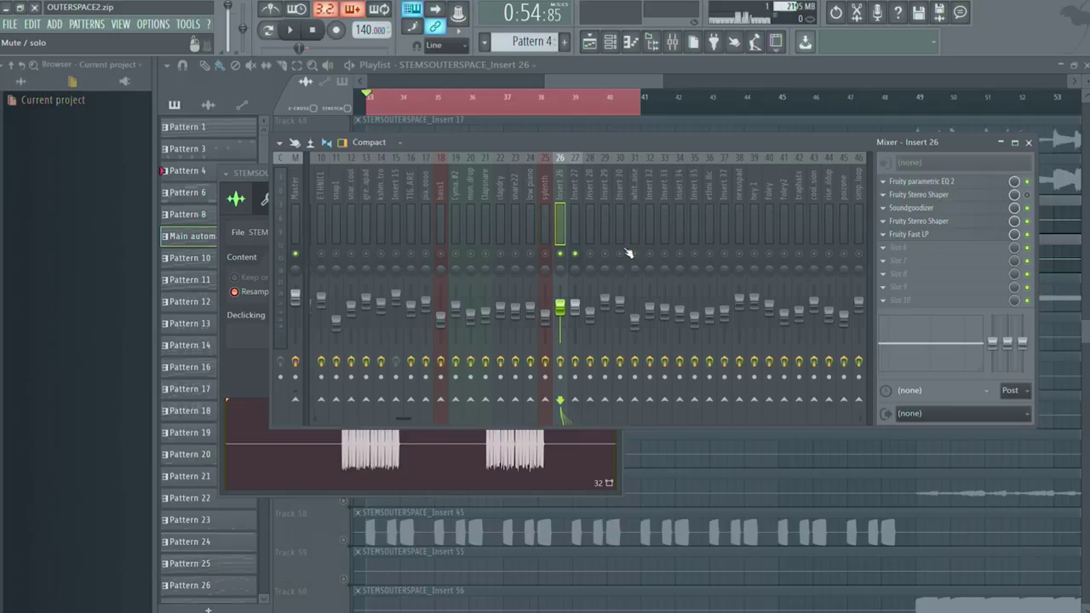
pyautogui.press('space')
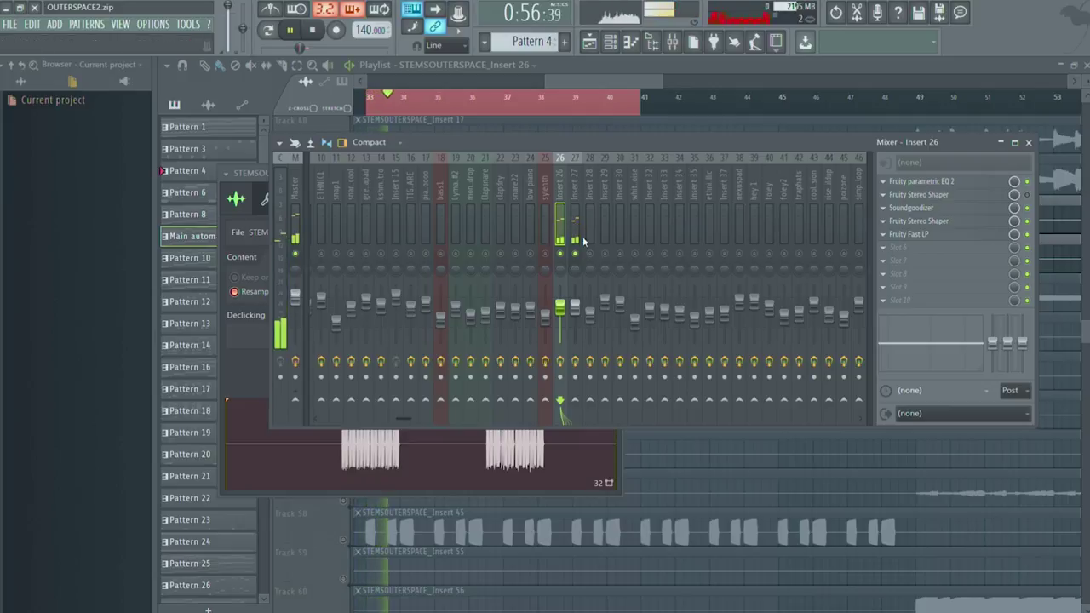
pyautogui.press('space')
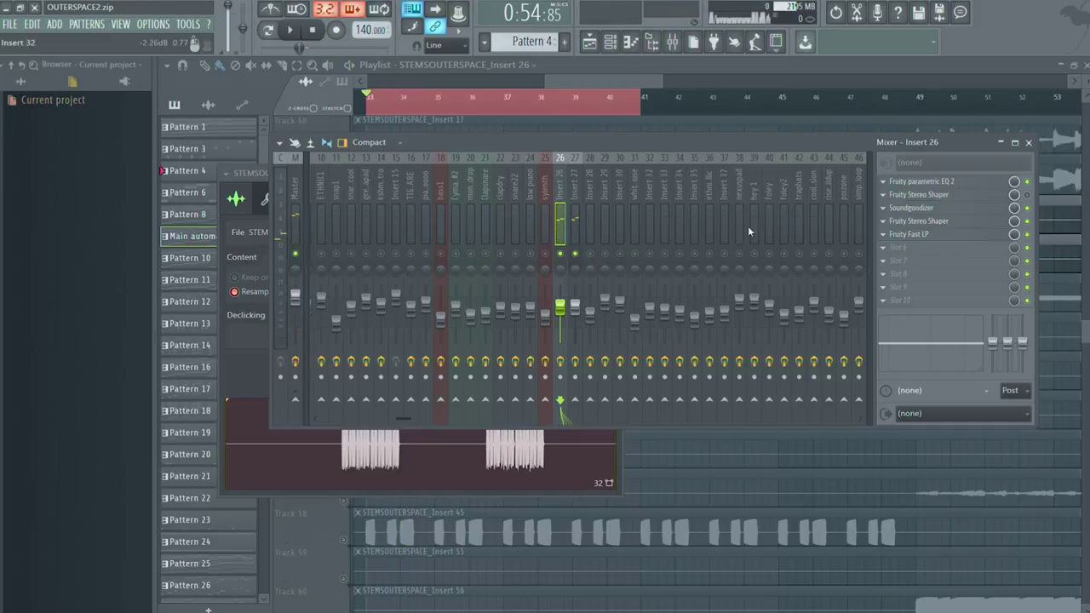
# - Examine Insert 26's Fruity parametric EQ 2, Stereo Shapers and Soundgoodizer, and view the effects chain on Insert 27
pyautogui.click(929, 183)
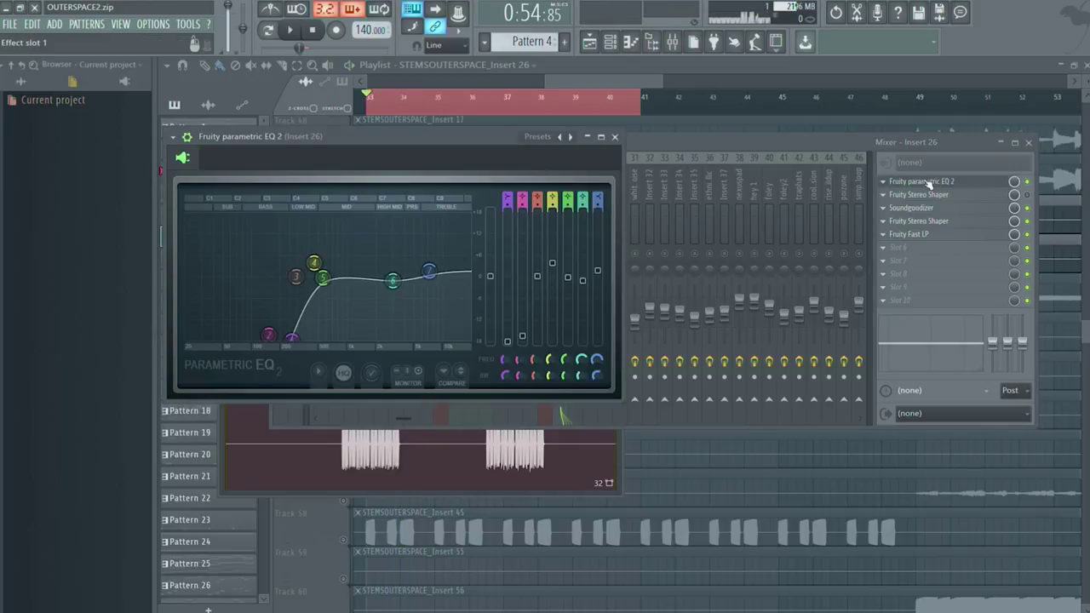
pyautogui.click(929, 183)
pyautogui.click(933, 199)
pyautogui.click(933, 199)
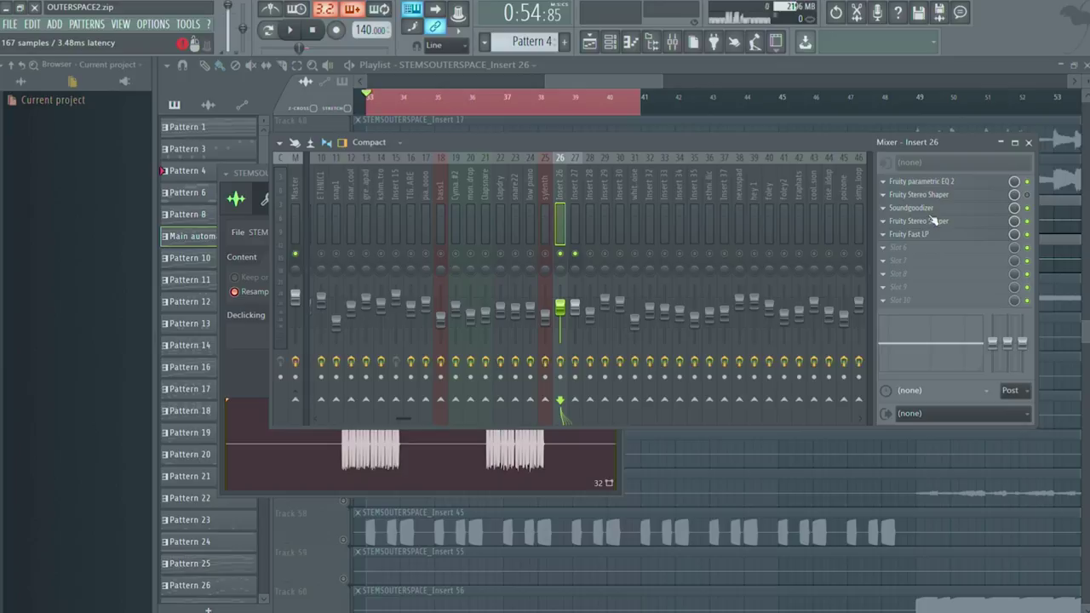
pyautogui.click(932, 212)
pyautogui.click(932, 213)
pyautogui.click(938, 223)
pyautogui.click(940, 225)
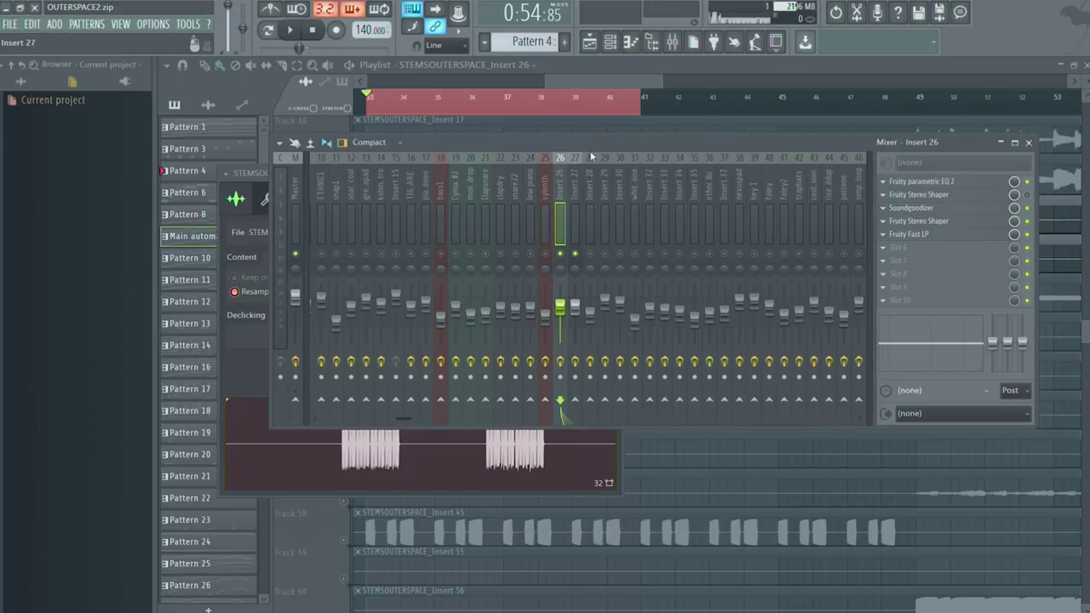
pyautogui.click(576, 189)
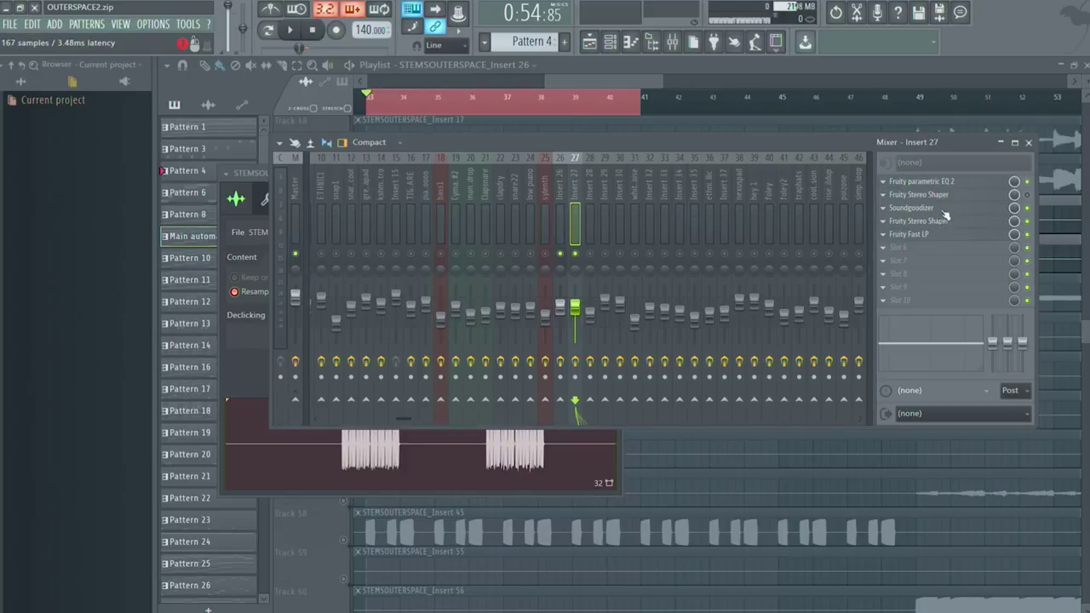
pyautogui.click(604, 69)
# - Leave only playlist tracks 53 and 54 active, holding the Insert 32 and Insert 33 stems
pyautogui.scroll(-3, 526, 366)
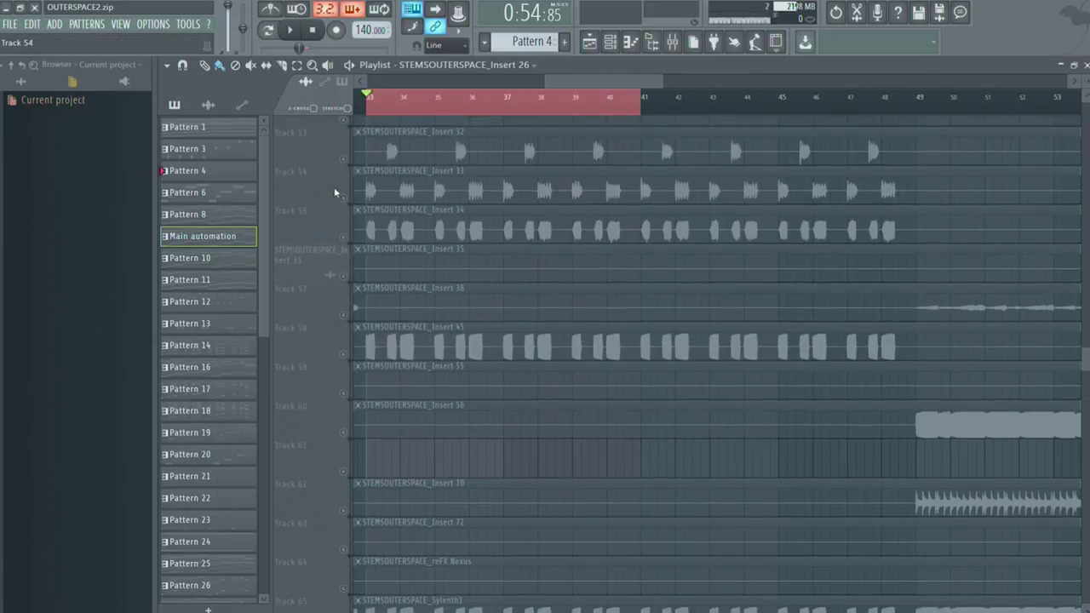
pyautogui.click(343, 197)
pyautogui.click(345, 238)
pyautogui.scroll(1, 347, 232)
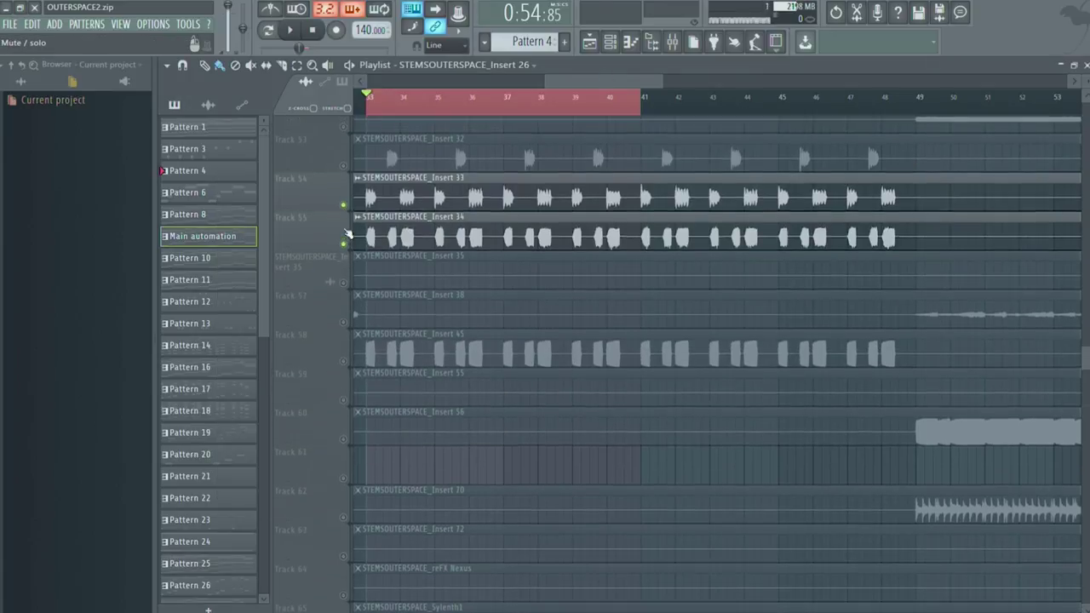
pyautogui.click(344, 243)
pyautogui.click(344, 166)
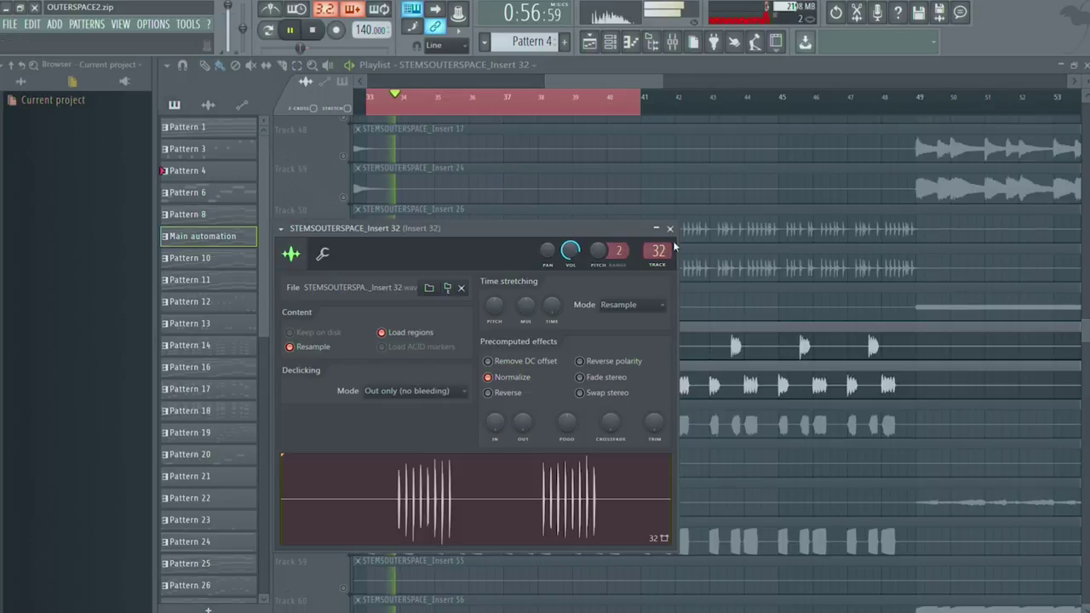
# - Open the Insert 32 stem's mixer track and isolate Insert 32 and Insert 33 in the mixer during playback
pyautogui.doubleClick(654, 254)
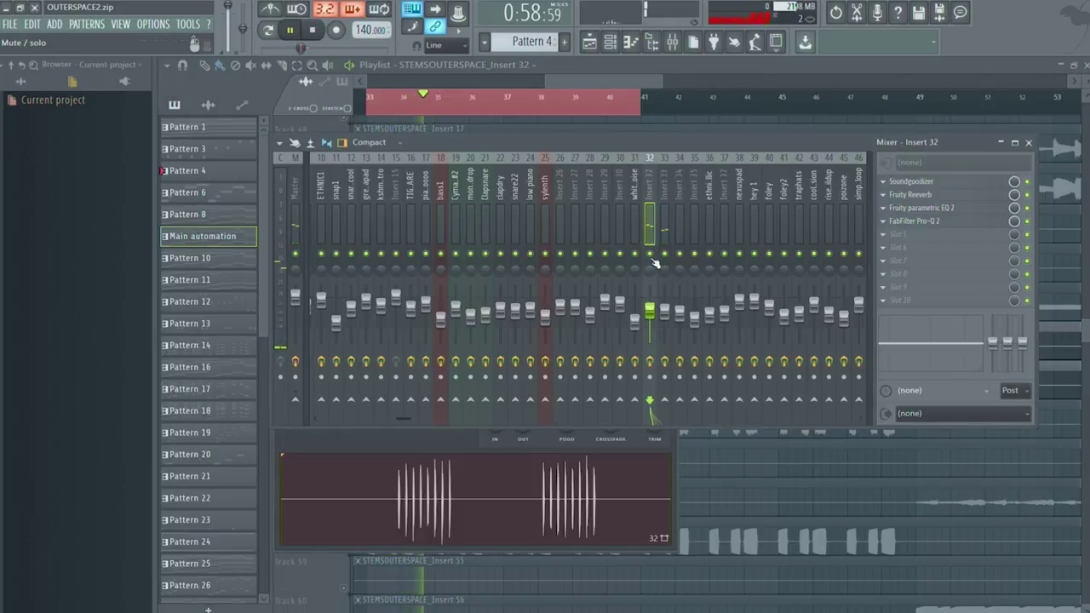
pyautogui.rightClick(664, 253)
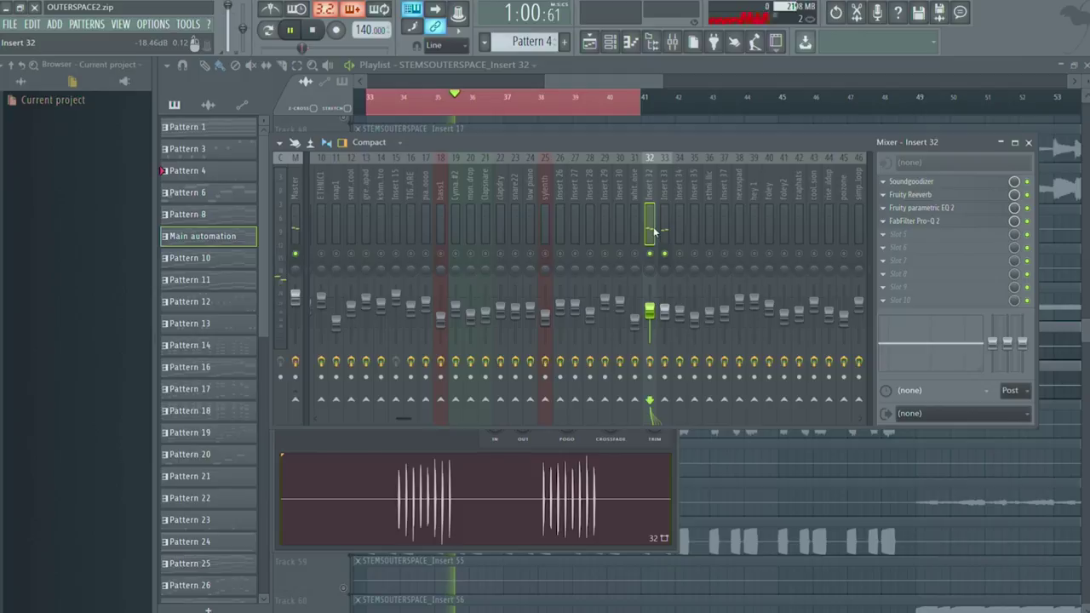
pyautogui.press('space')
# - Examine the Soundgoodizer on Insert 32 and view the effects chain on Insert 33
pyautogui.click(937, 182)
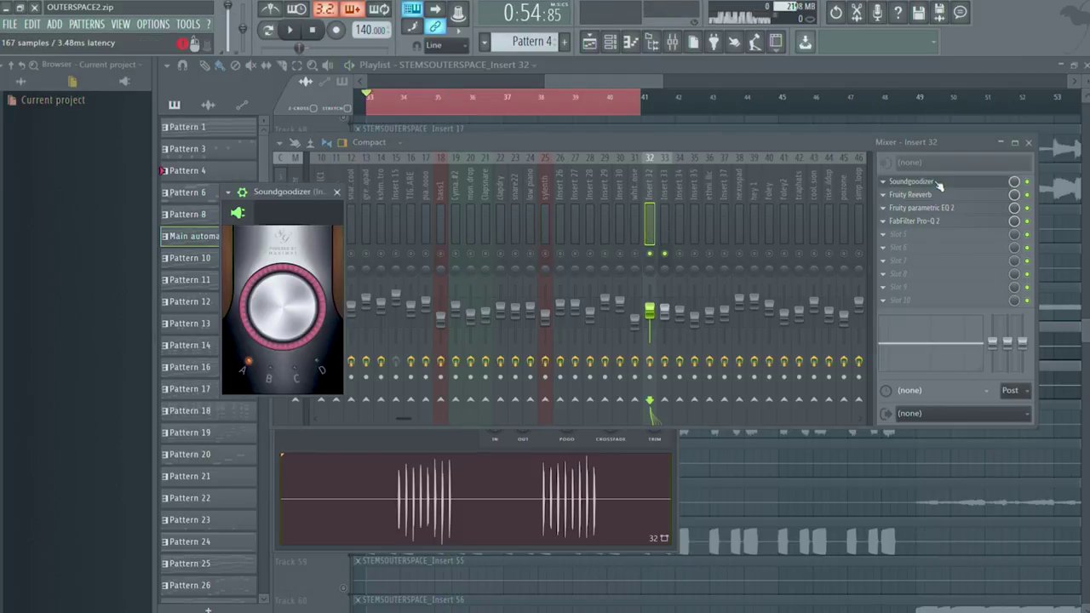
pyautogui.click(665, 226)
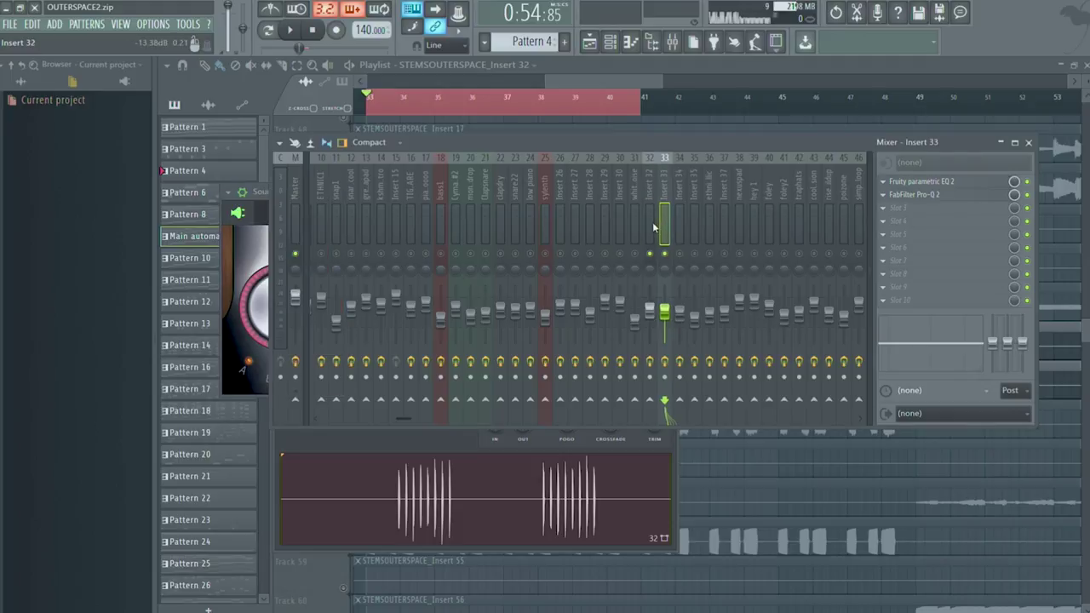
pyautogui.click(552, 83)
# - Reopen the STEMSOUTERSPACE_Insert 32 clip's mixer track and examine its Fruity parametric EQ 2 and Fruity Reeverb
pyautogui.scroll(-2, 491, 246)
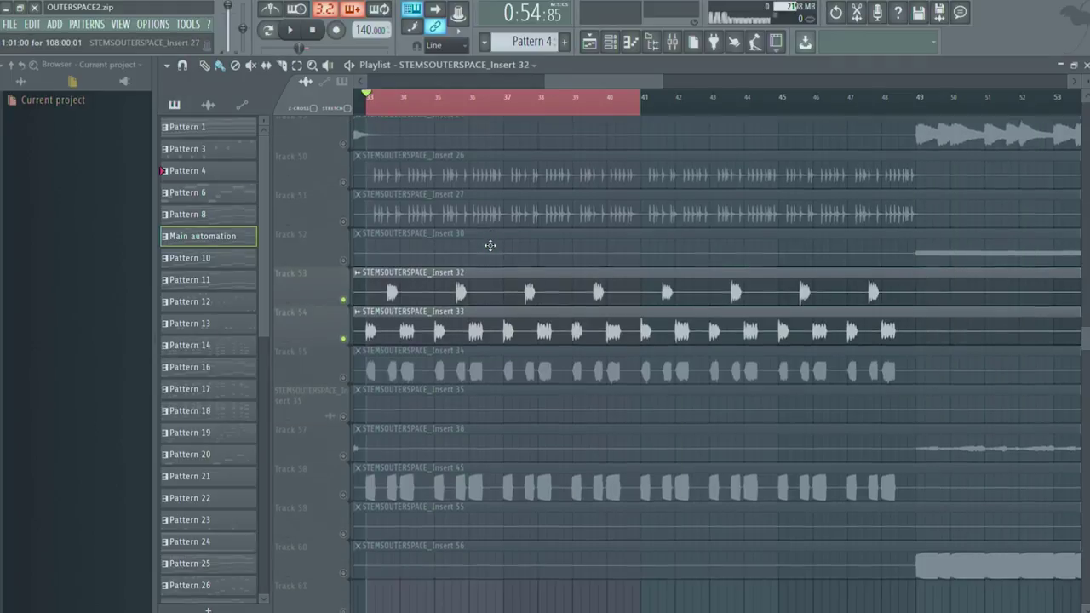
pyautogui.doubleClick(491, 274)
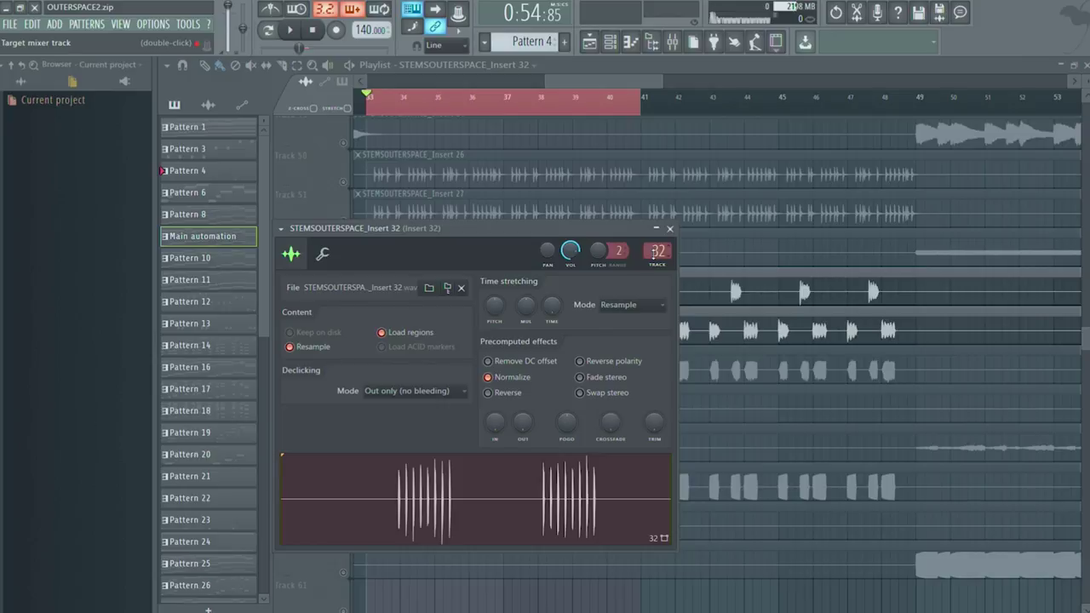
pyautogui.doubleClick(654, 253)
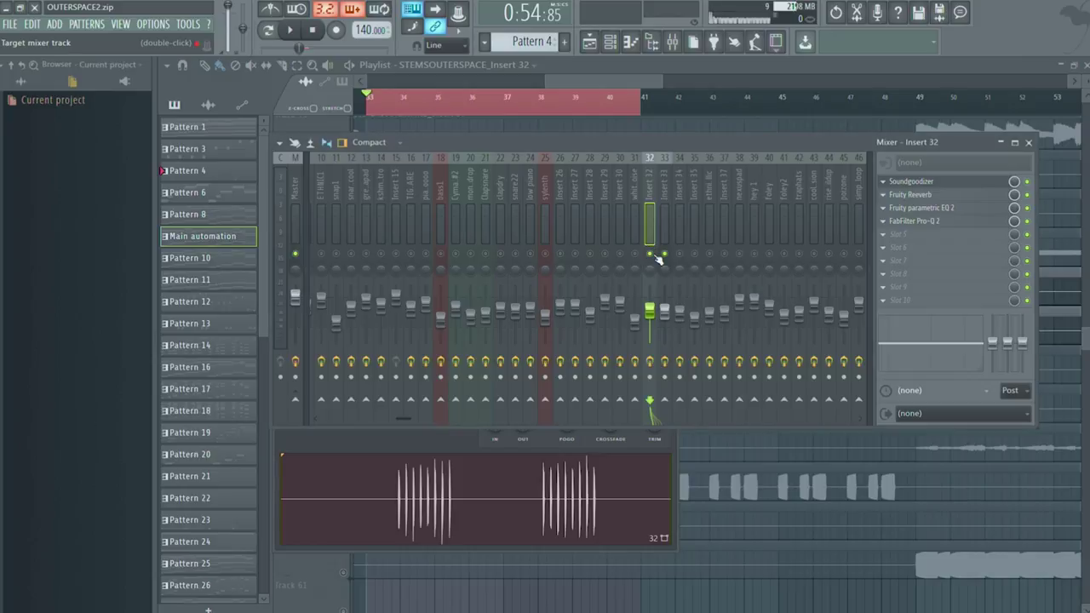
pyautogui.click(926, 208)
pyautogui.click(921, 194)
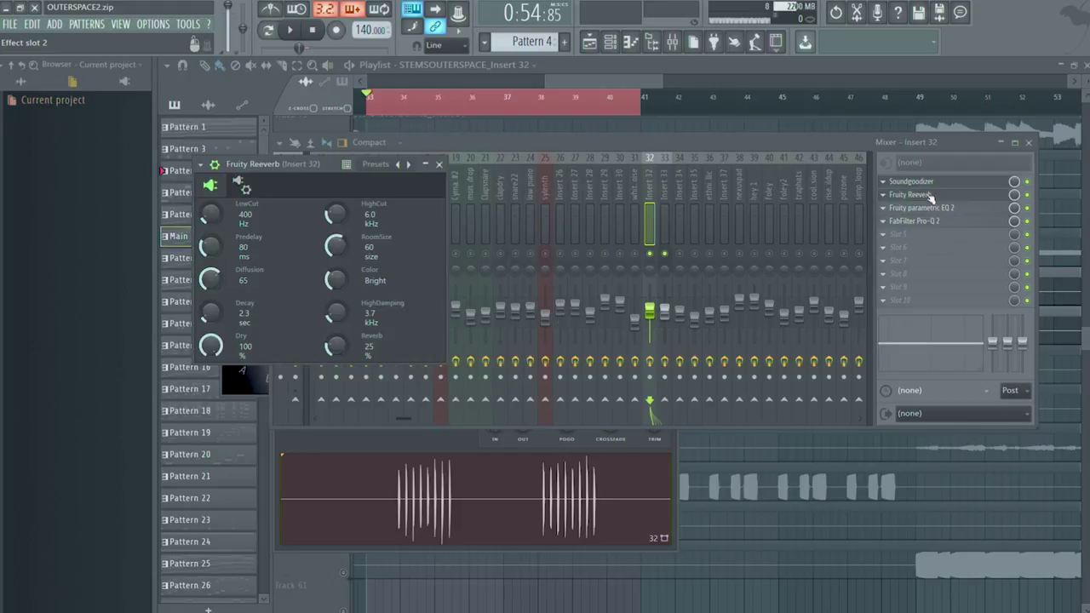
# - Examine the Soundgoodizer and Fruity parametric EQ 2 on Insert 32
pyautogui.click(937, 182)
pyautogui.click(942, 184)
pyautogui.click(941, 184)
pyautogui.click(941, 184)
pyautogui.click(933, 210)
pyautogui.click(933, 211)
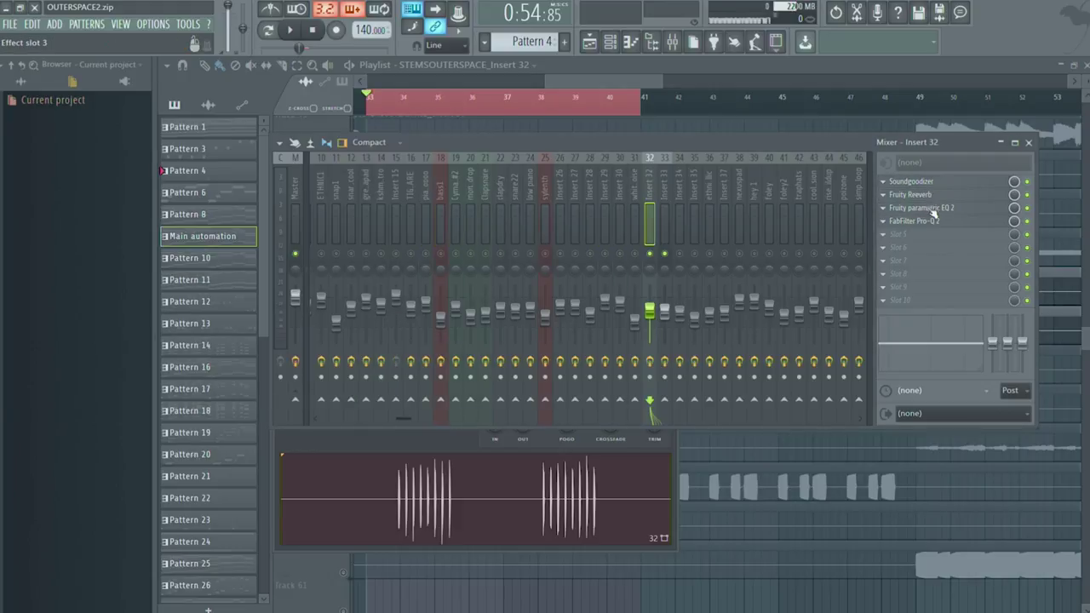
# - View the Fruity parametric EQ 2 on Insert 33 and open the STEMSOUTERSPACE_Insert 33 clip's settings and mixer track
pyautogui.click(663, 218)
pyautogui.click(971, 181)
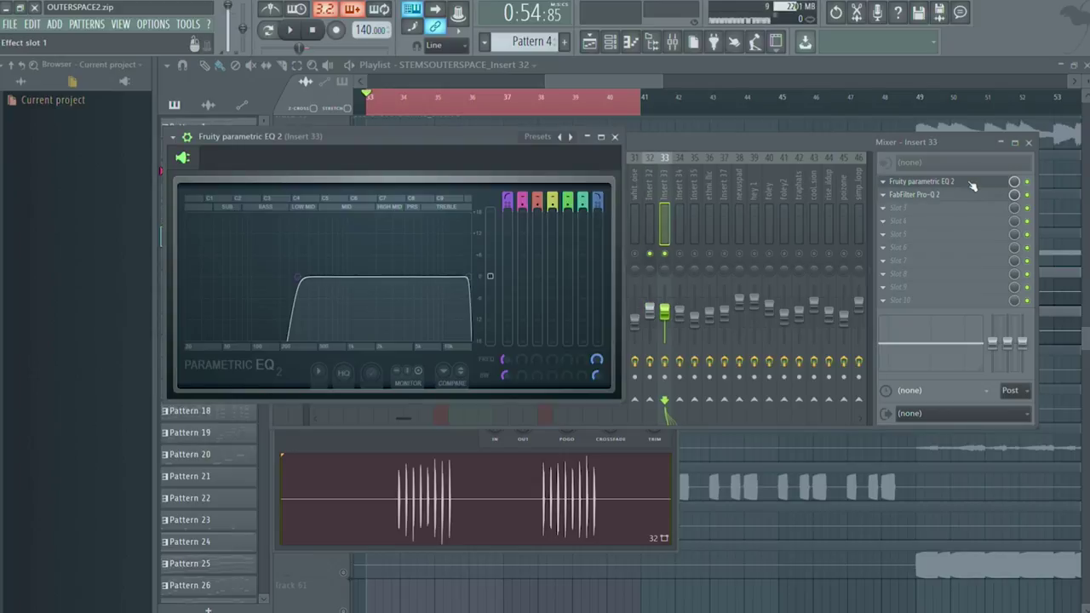
pyautogui.click(633, 84)
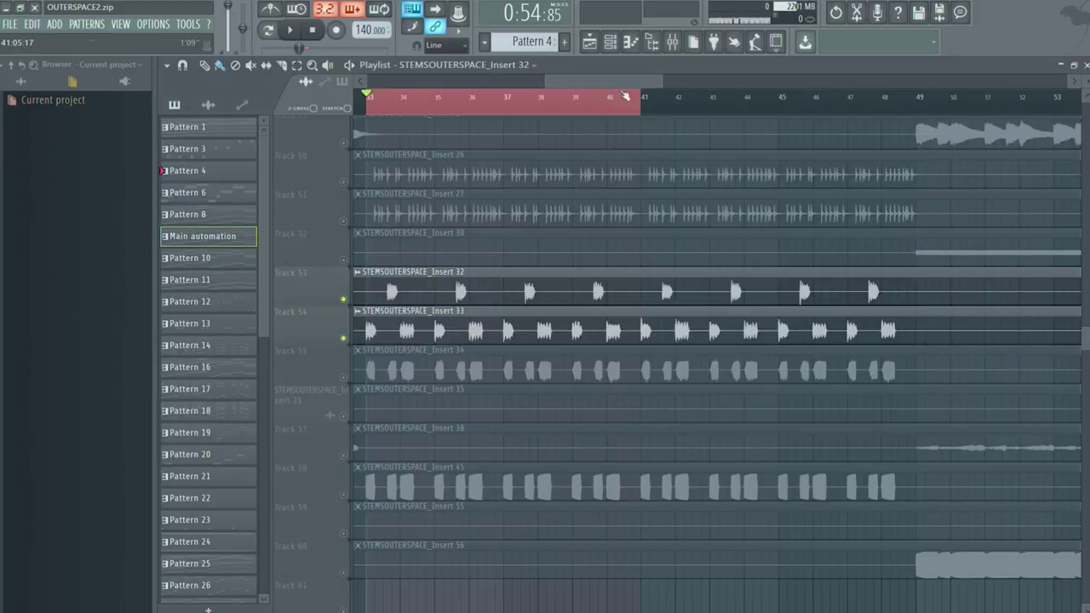
pyautogui.doubleClick(400, 323)
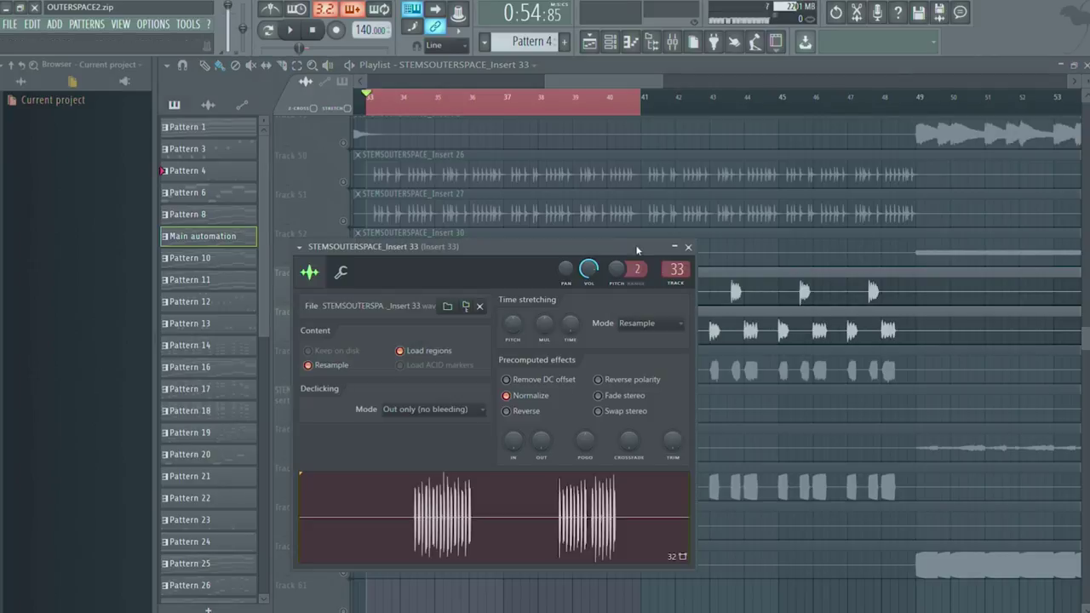
pyautogui.doubleClick(677, 269)
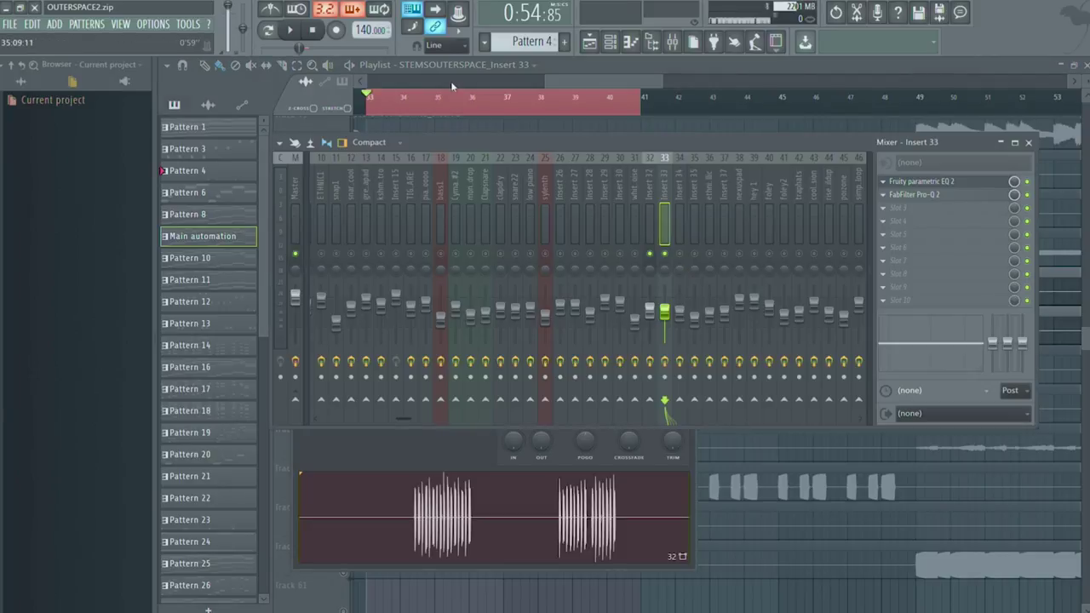
# - Isolate playlist track 55 with the Insert 34 stem, open its mixer track and audition it soloed in the mixer
pyautogui.click(536, 81)
pyautogui.scroll(-3, 352, 255)
pyautogui.rightClick(345, 254)
pyautogui.doubleClick(428, 242)
pyautogui.doubleClick(541, 141)
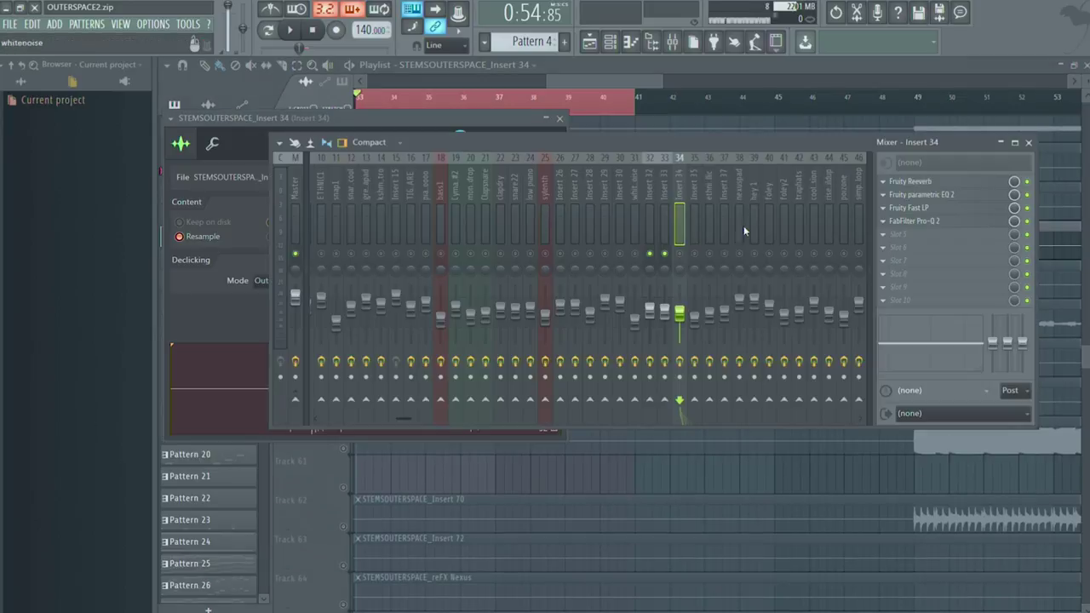
pyautogui.press('space')
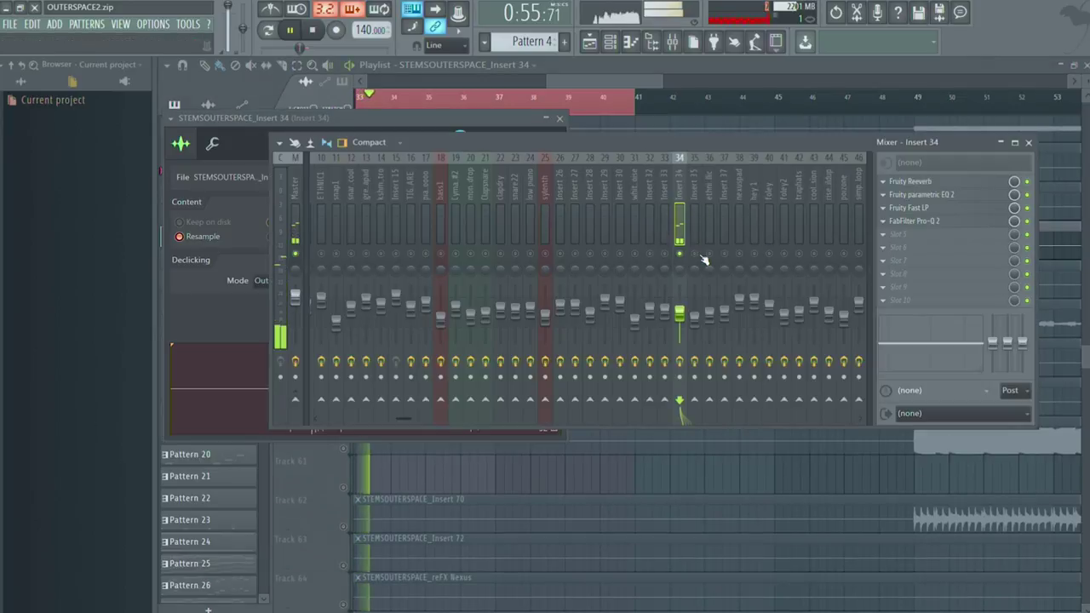
pyautogui.press('space')
# - Examine the Fruity Reeverb on Insert 34 and audition the stem from bar 33 in the playlist
pyautogui.click(909, 181)
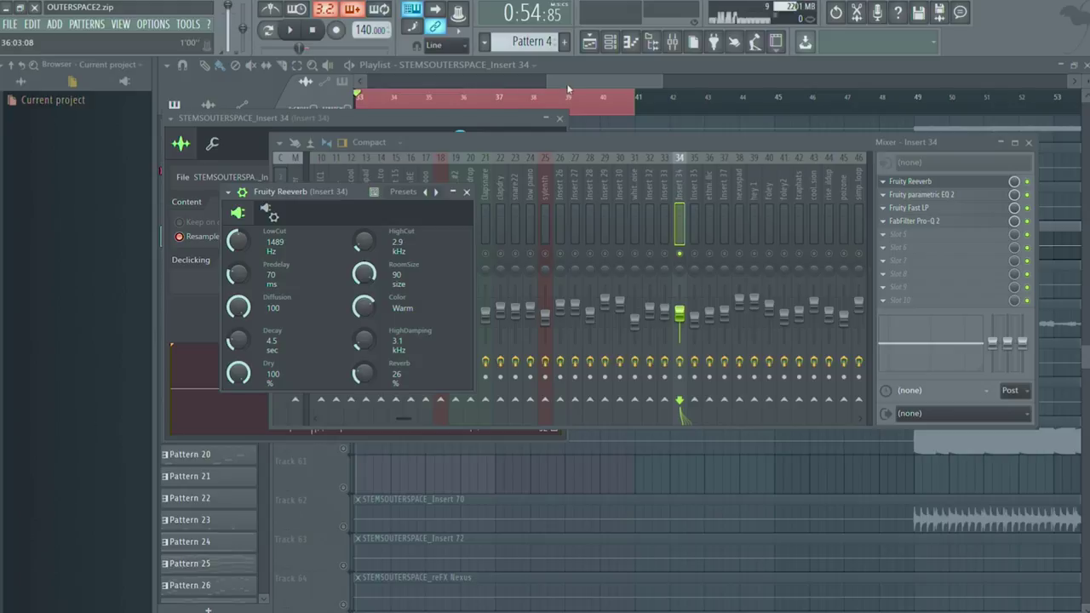
pyautogui.click(679, 162)
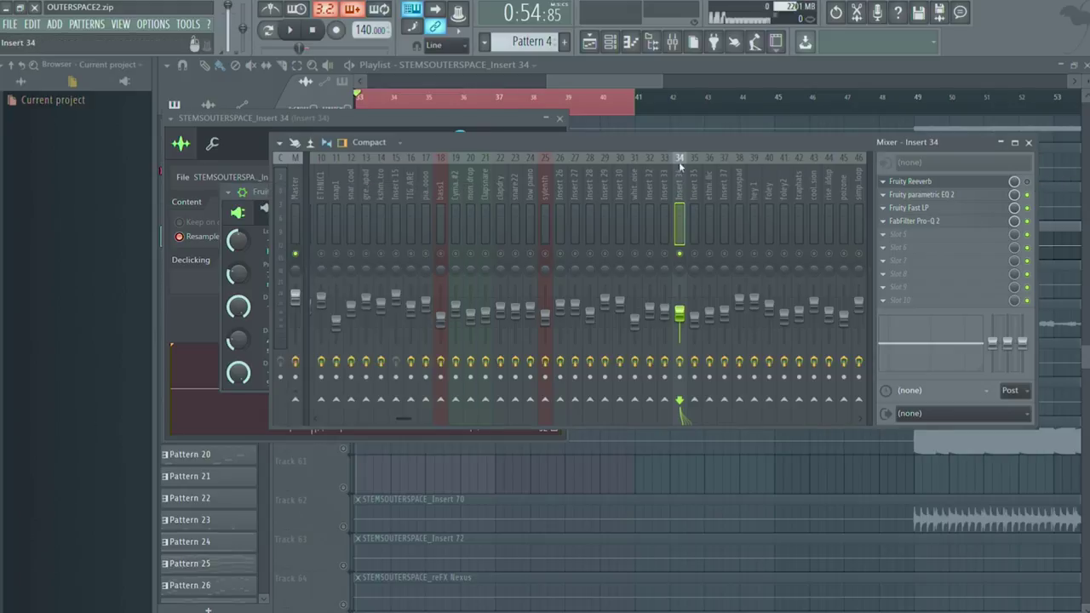
pyautogui.click(623, 83)
pyautogui.press('space')
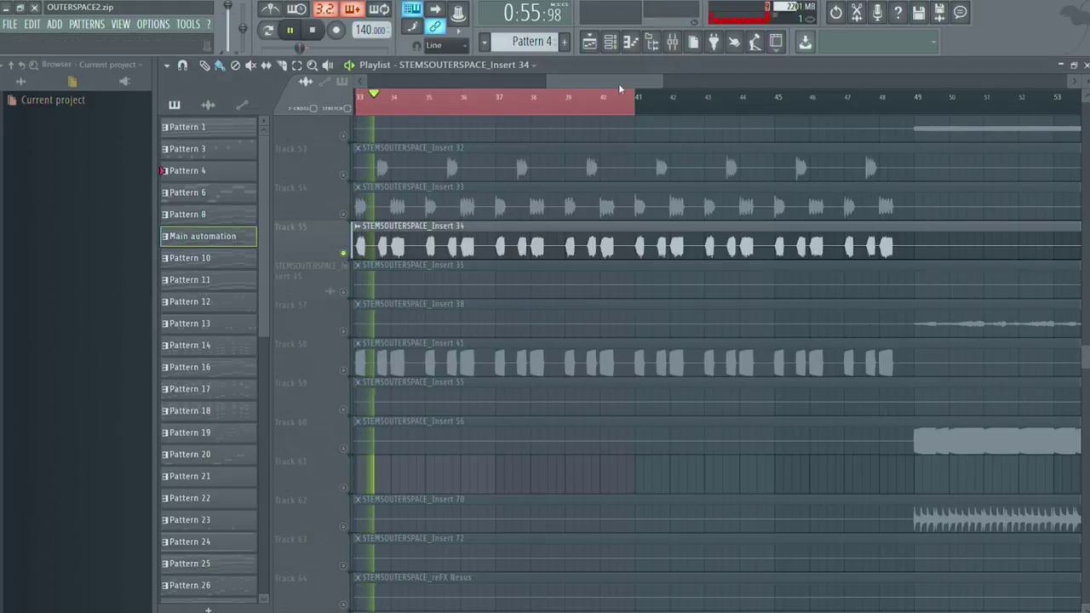
pyautogui.press('space')
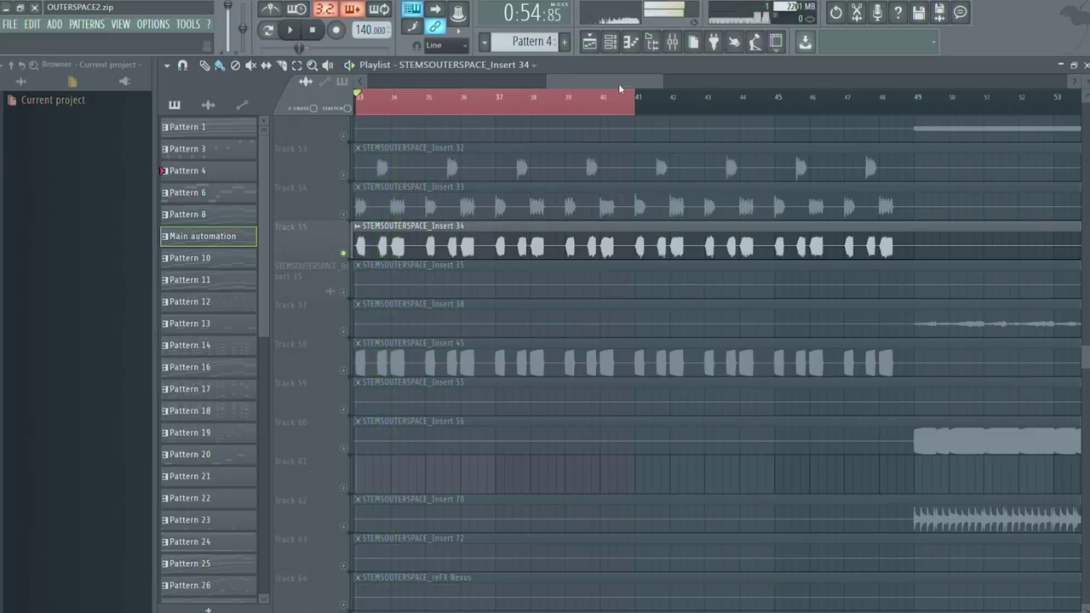
# - Reopen the STEMSOUTERSPACE_Insert 34 clip's mixer track and view its Fruity Reeverb and FabFilter Pro-Q 2
pyautogui.doubleClick(514, 237)
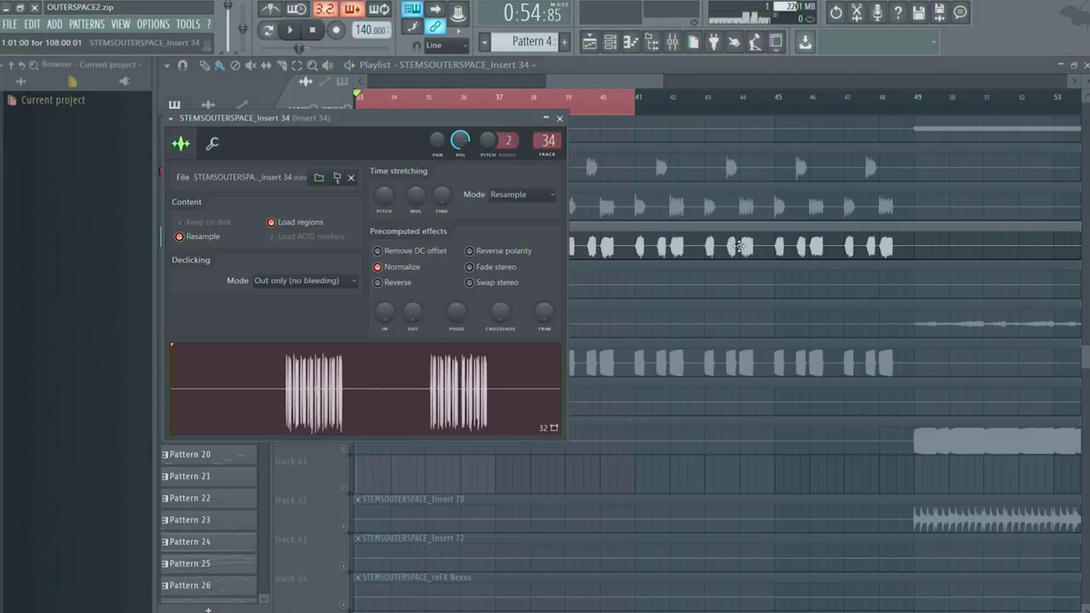
pyautogui.doubleClick(547, 141)
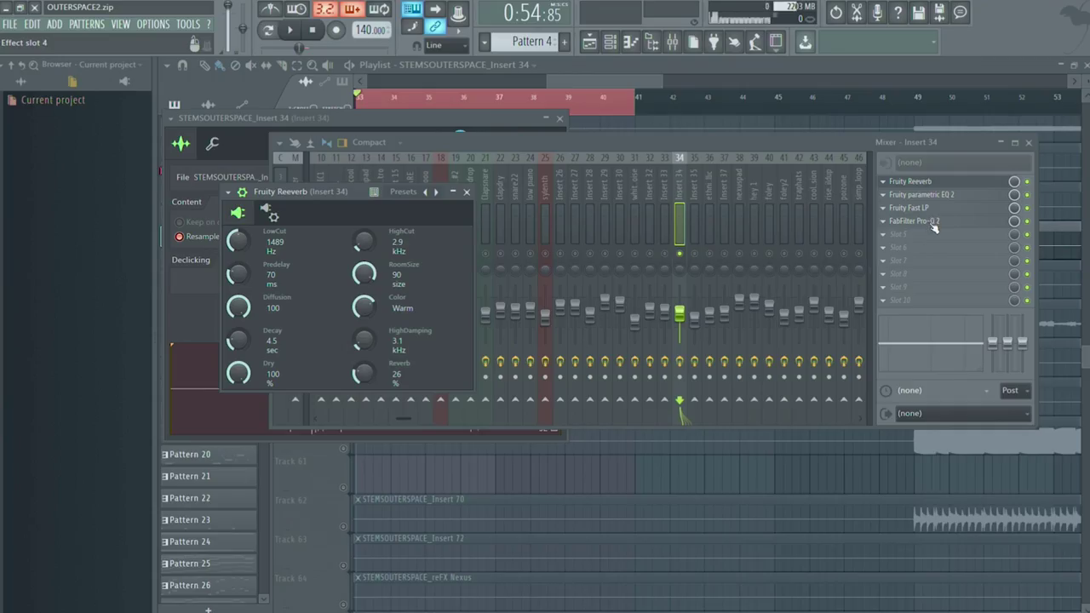
pyautogui.click(935, 225)
pyautogui.click(934, 225)
# - Isolate the STEMSOUTERSPACE_Insert 45 stem in the playlist and open its poizone mixer track
pyautogui.click(611, 79)
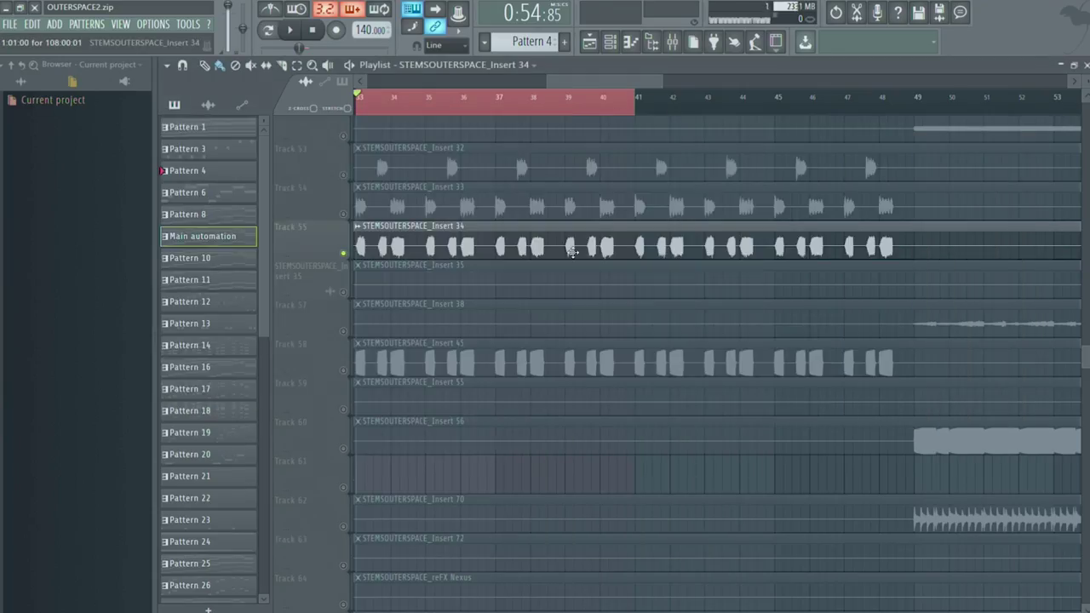
pyautogui.scroll(-4, 572, 253)
pyautogui.rightClick(344, 232)
pyautogui.click(443, 219)
pyautogui.doubleClick(444, 219)
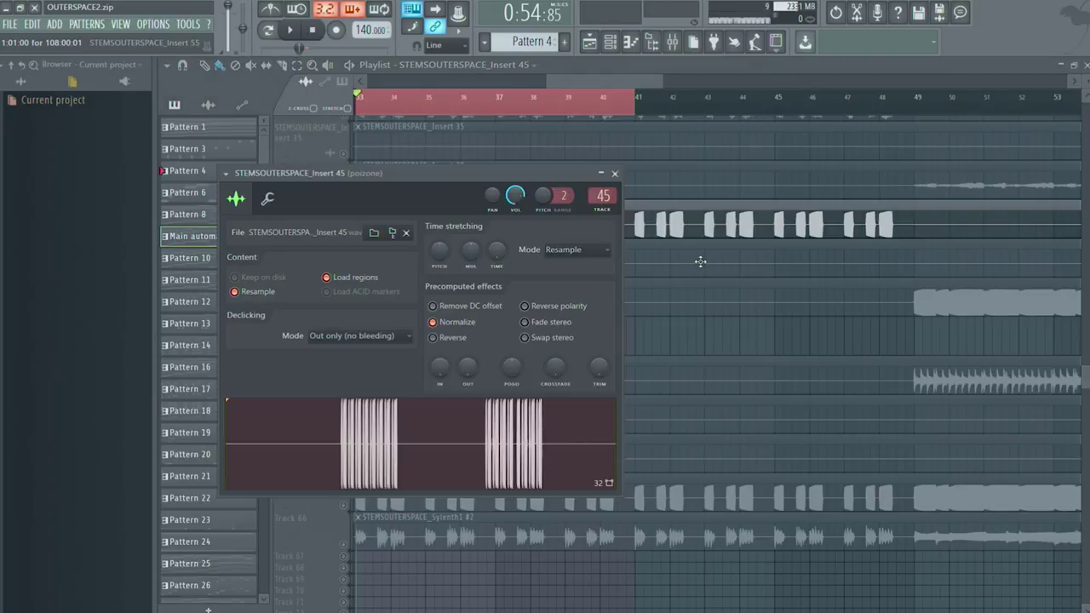
pyautogui.doubleClick(603, 198)
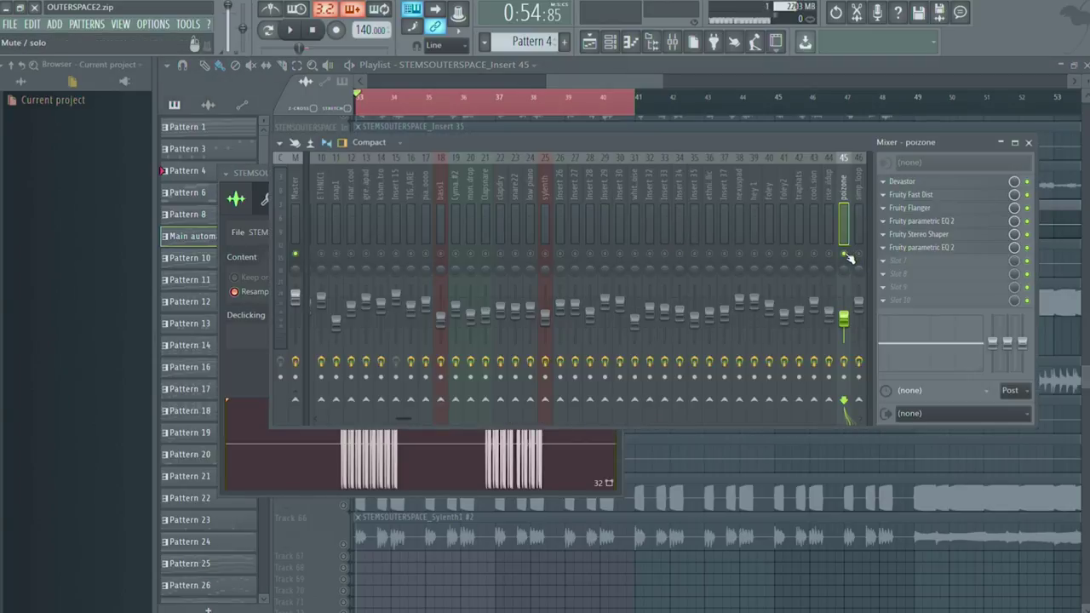
# - Examine the Fruity Flanger, Fruity Stereo Shaper and both Fruity parametric EQ 2 effects on the poizone mixer track
pyautogui.click(956, 209)
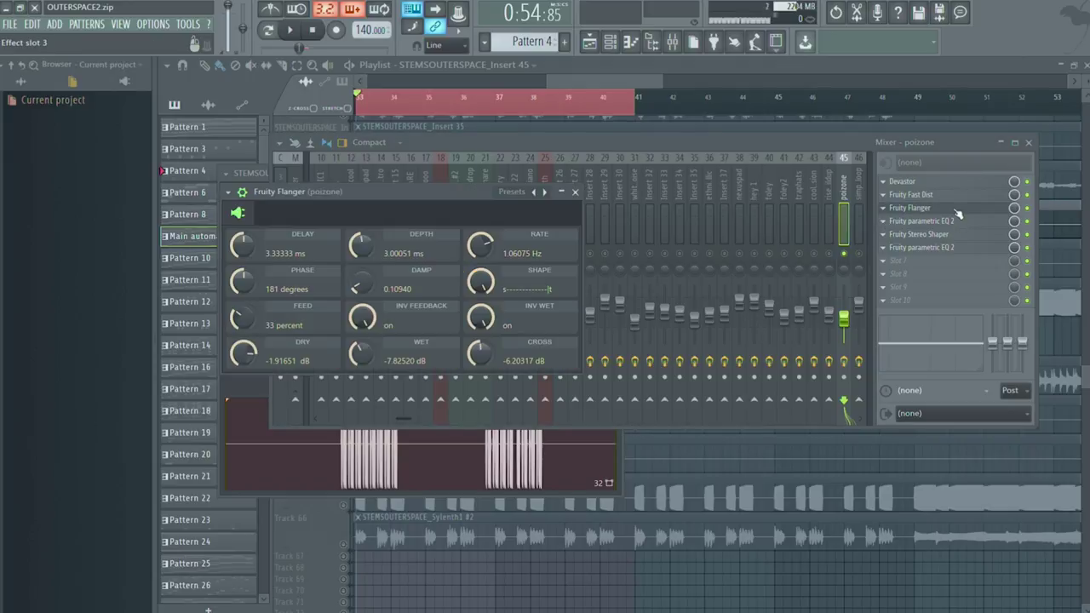
pyautogui.click(954, 221)
pyautogui.click(954, 222)
pyautogui.click(943, 236)
pyautogui.click(944, 236)
pyautogui.click(941, 248)
pyautogui.click(941, 248)
# - Isolate playlist track 65 with the STEMSOUTERSPACE_Sylenth1 stem and open its bass1 mixer track
pyautogui.click(582, 78)
pyautogui.scroll(-5, 552, 236)
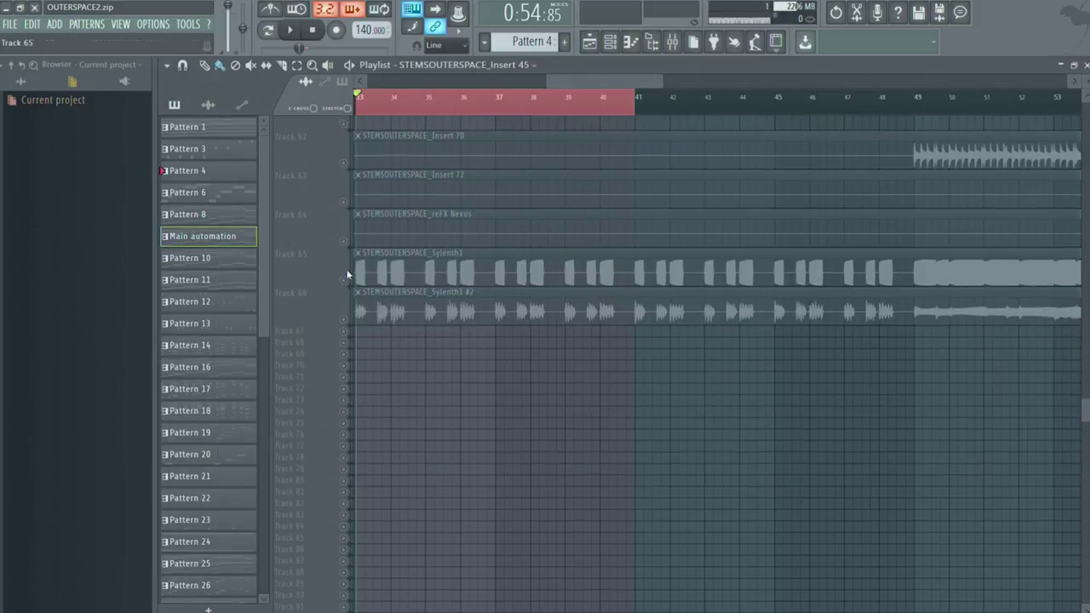
pyautogui.doubleClick(358, 274)
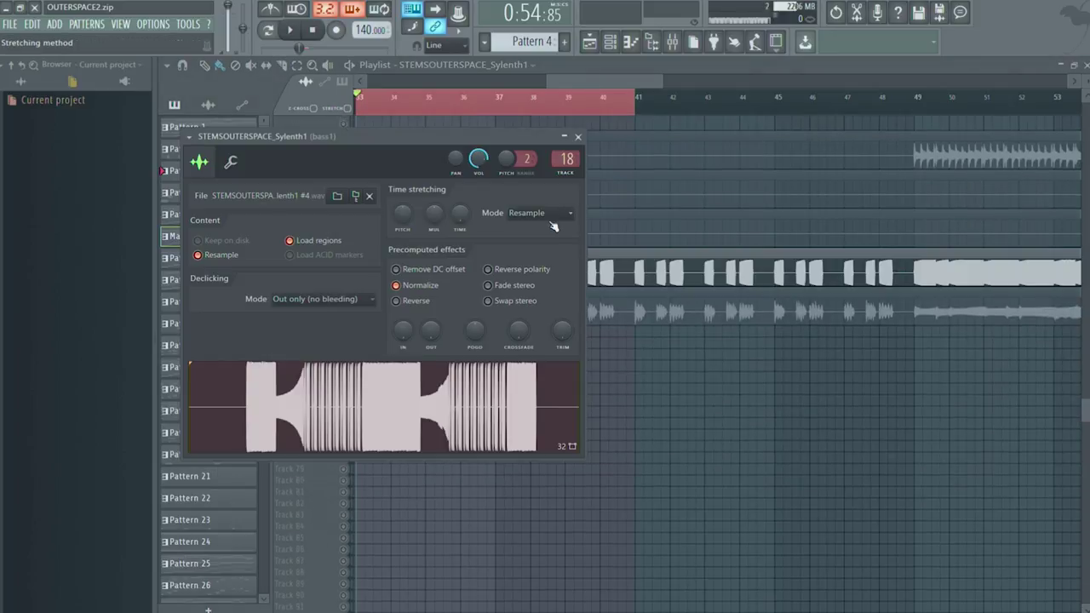
pyautogui.click(569, 170)
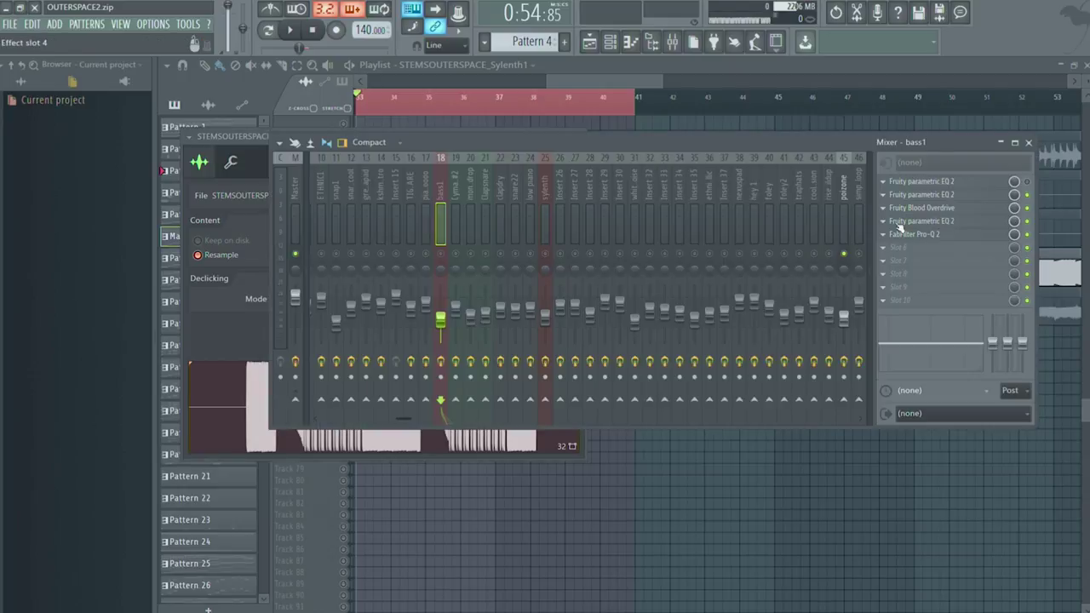
# - Audition the bass1 mixer track and examine the Fruity parametric EQ 2 effects in its chain
pyautogui.click(950, 184)
pyautogui.click(950, 183)
pyautogui.press('space')
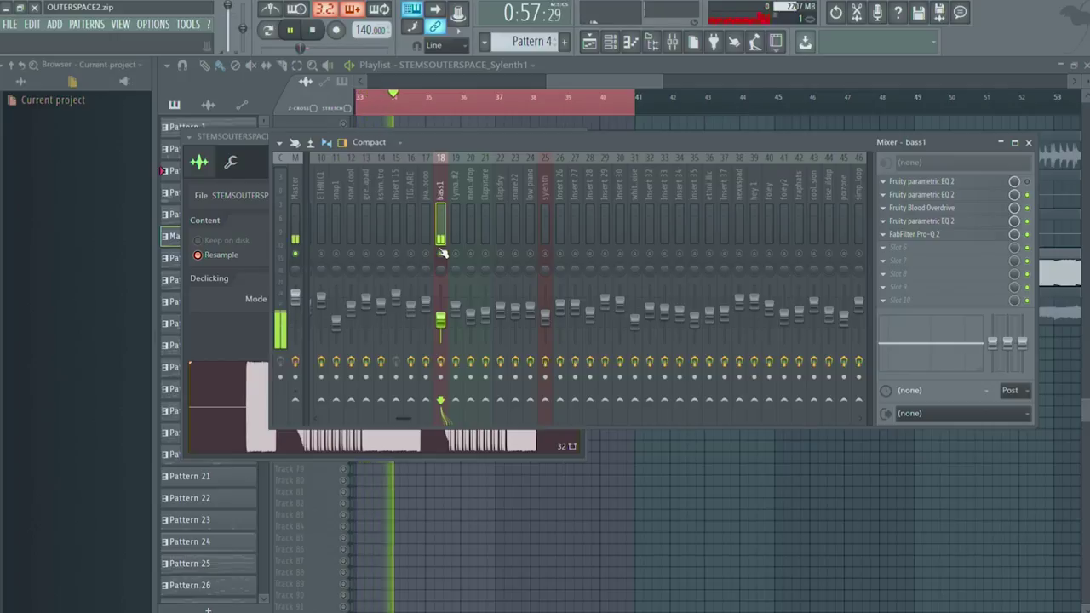
pyautogui.press('space')
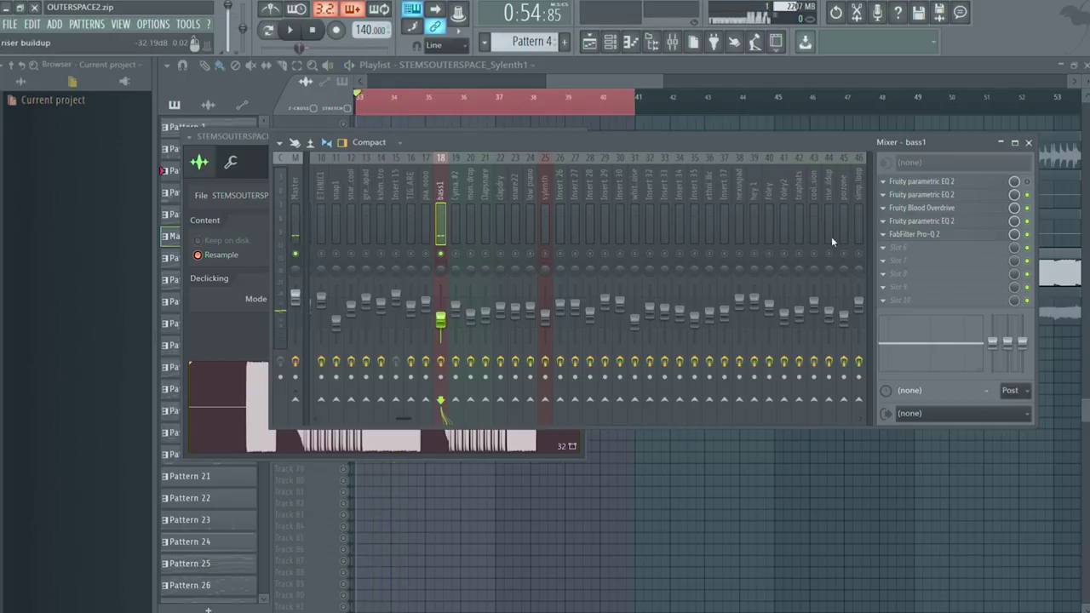
pyautogui.click(931, 222)
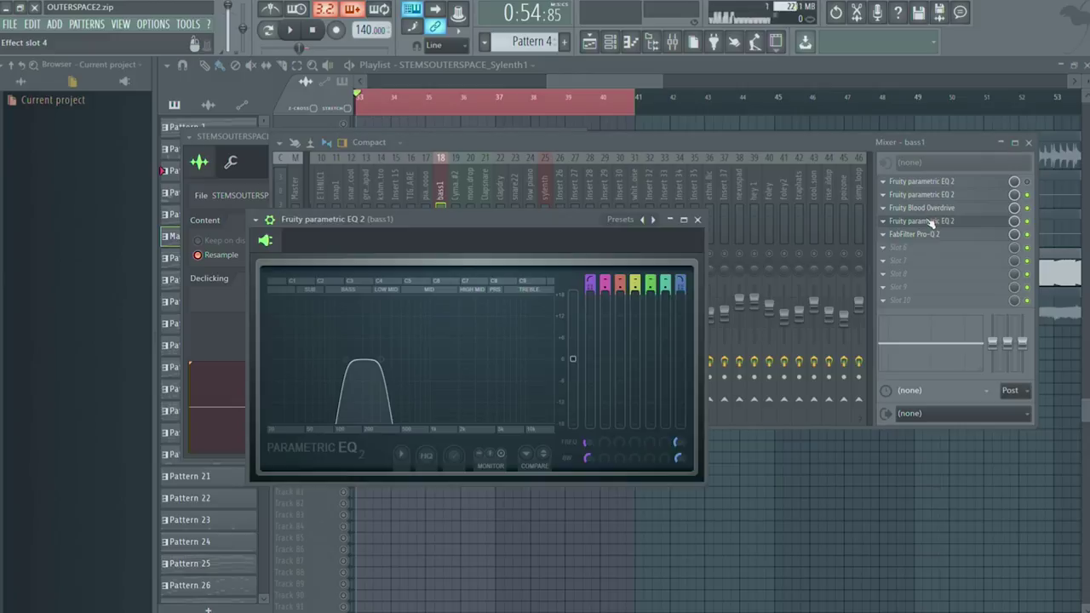
pyautogui.click(930, 222)
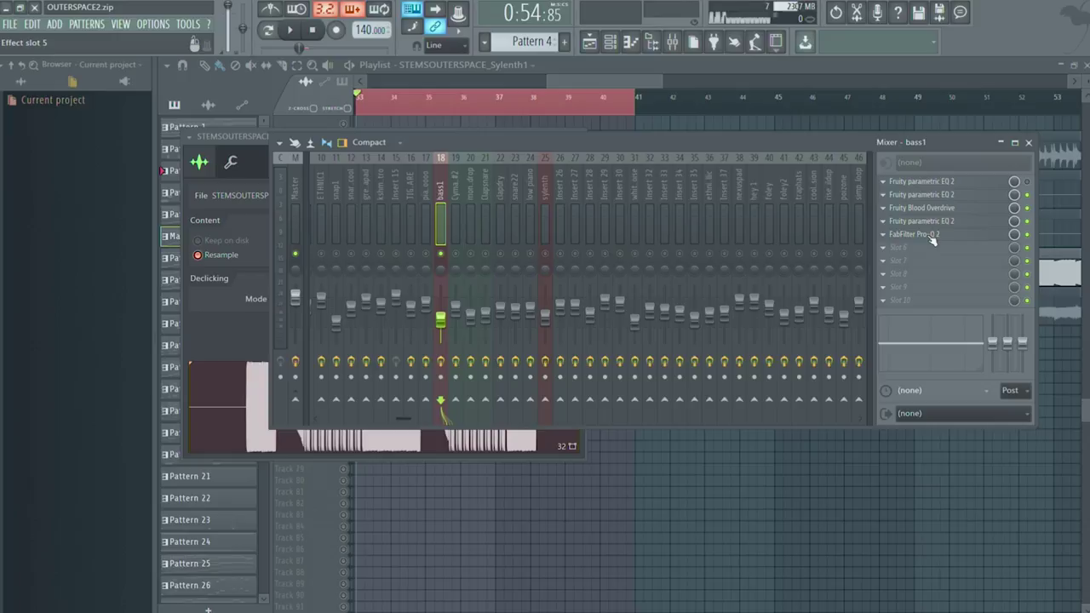
pyautogui.press('F12')
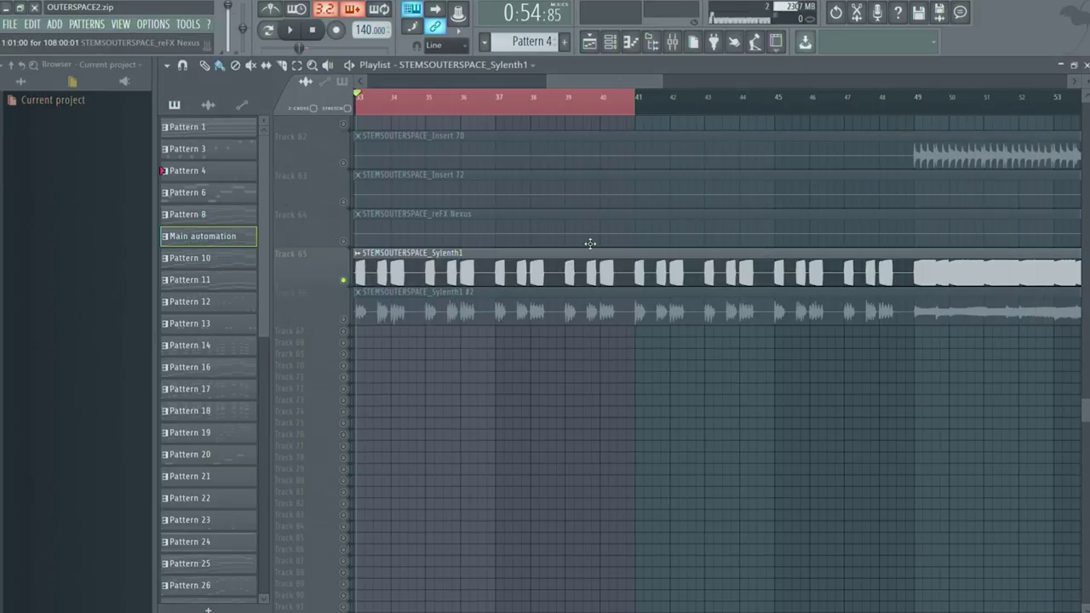
# - Isolate playlist track 66 with the STEMSOUTERSPACE_Sylenth1 #2 stem, play it from bar 33 and open its sylenth mixer track
pyautogui.scroll(-3, 375, 242)
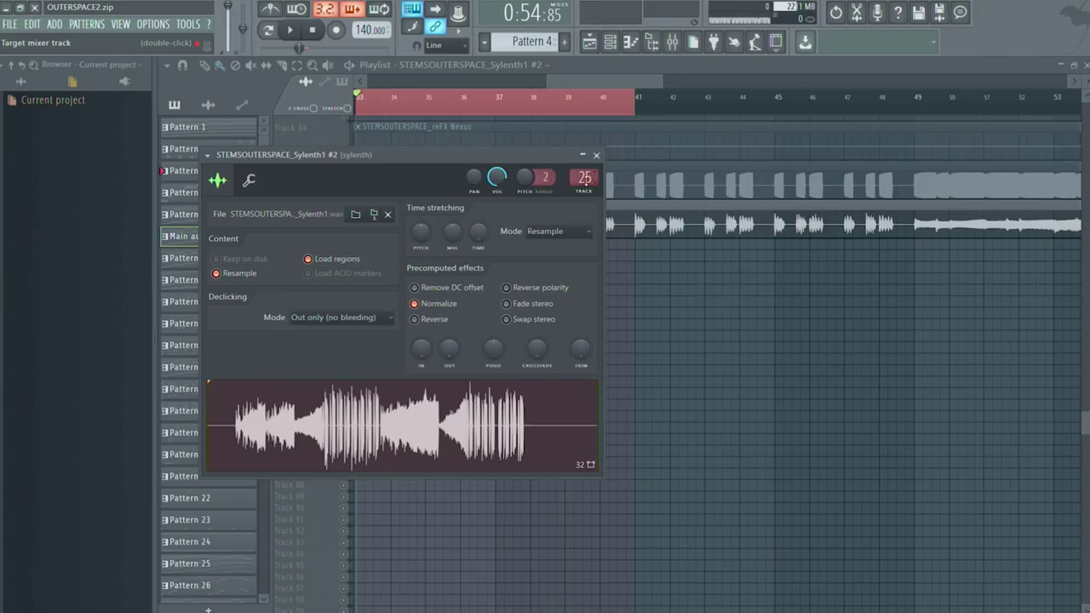
pyautogui.press('F9')
pyautogui.rightClick(544, 254)
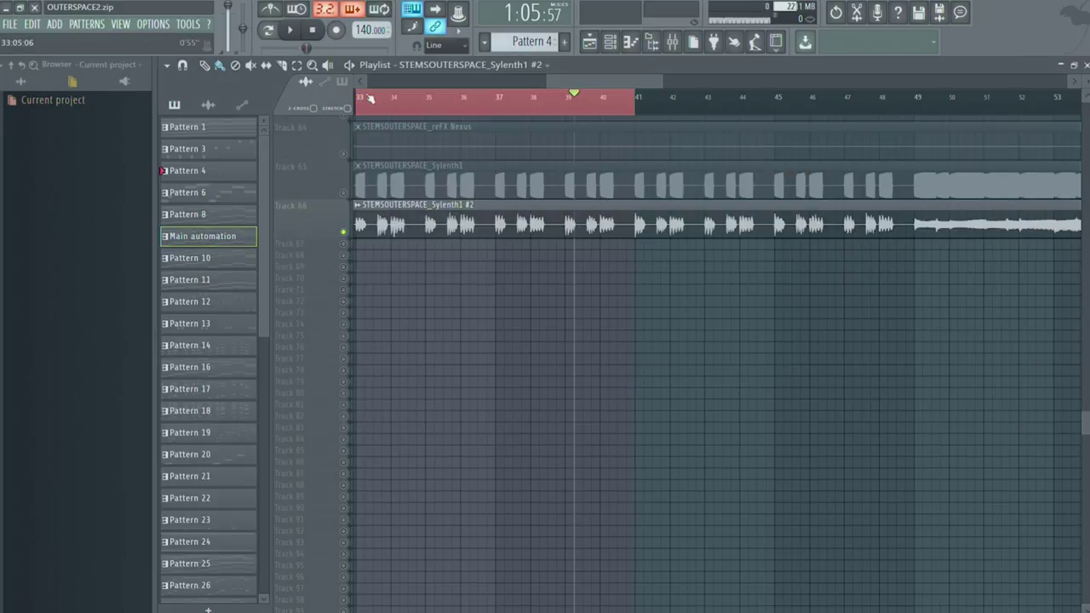
pyautogui.click(370, 99)
pyautogui.press('space')
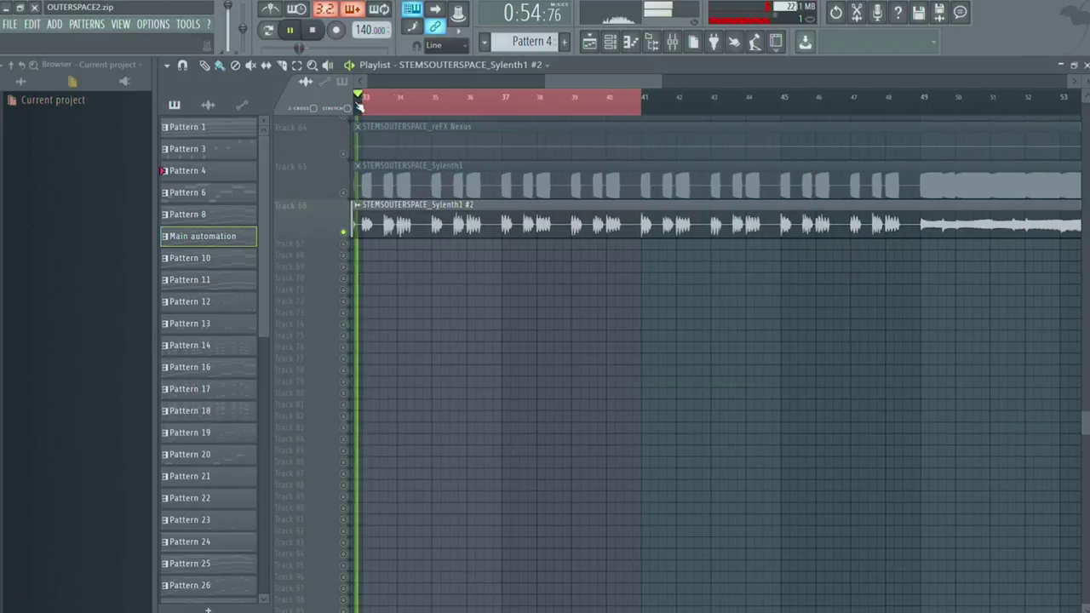
pyautogui.doubleClick(480, 222)
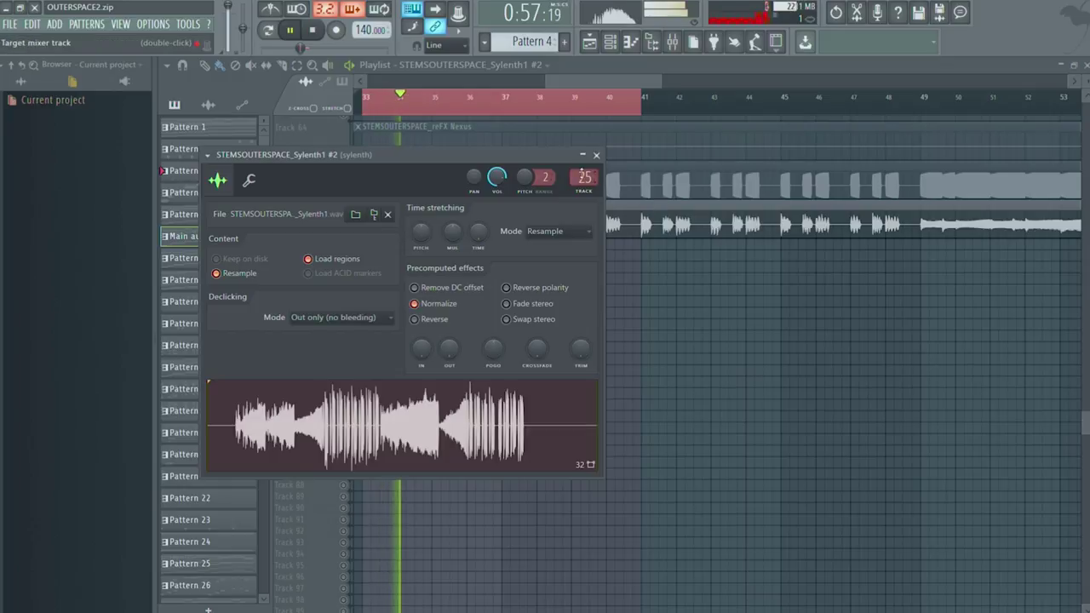
pyautogui.doubleClick(584, 179)
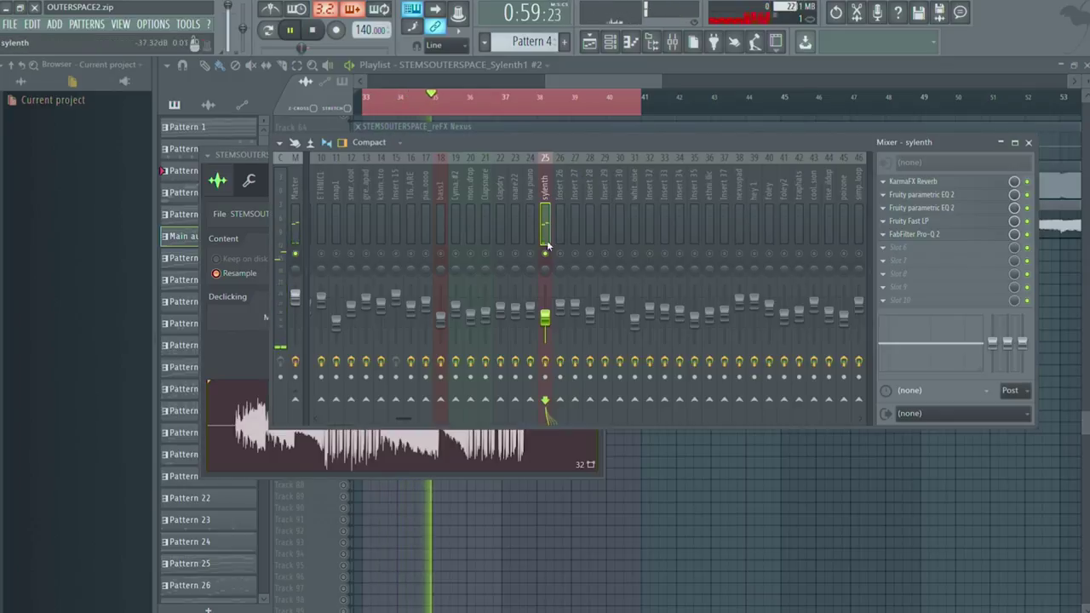
# - Stop playback and examine the KarmaFX Reverb, both Fruity parametric EQ 2 effects and Fruity Fast LP on the sylenth mixer track
pyautogui.press('space')
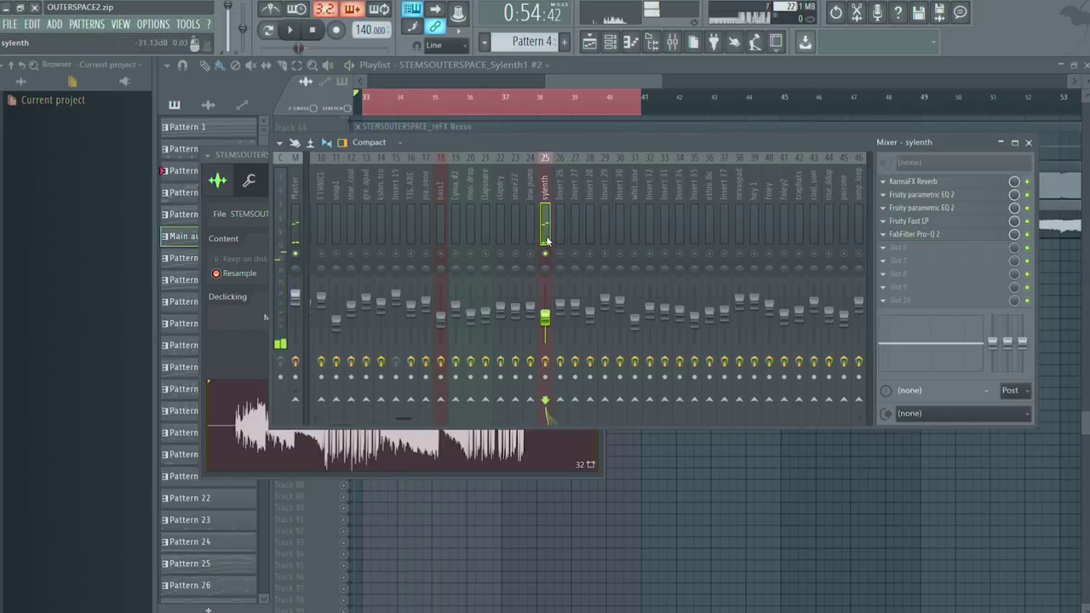
pyautogui.click(960, 182)
pyautogui.click(960, 181)
pyautogui.click(952, 198)
pyautogui.click(952, 200)
pyautogui.click(954, 211)
pyautogui.click(954, 211)
pyautogui.click(945, 221)
pyautogui.click(946, 223)
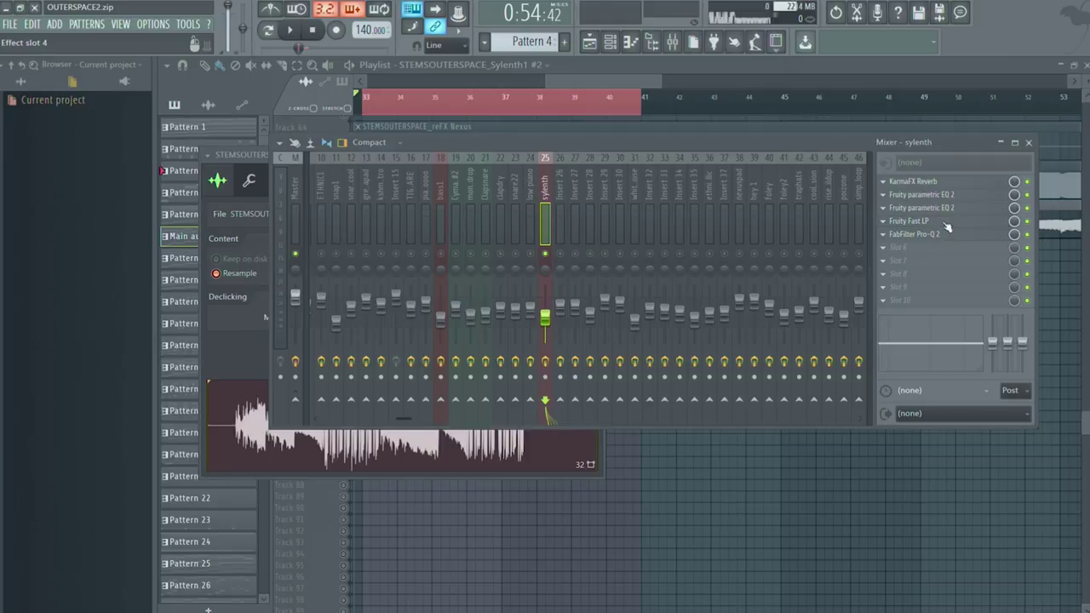
# - Reactivate all playlist tracks and isolate track 2, holding Pattern 19
pyautogui.click(534, 70)
pyautogui.rightClick(344, 233)
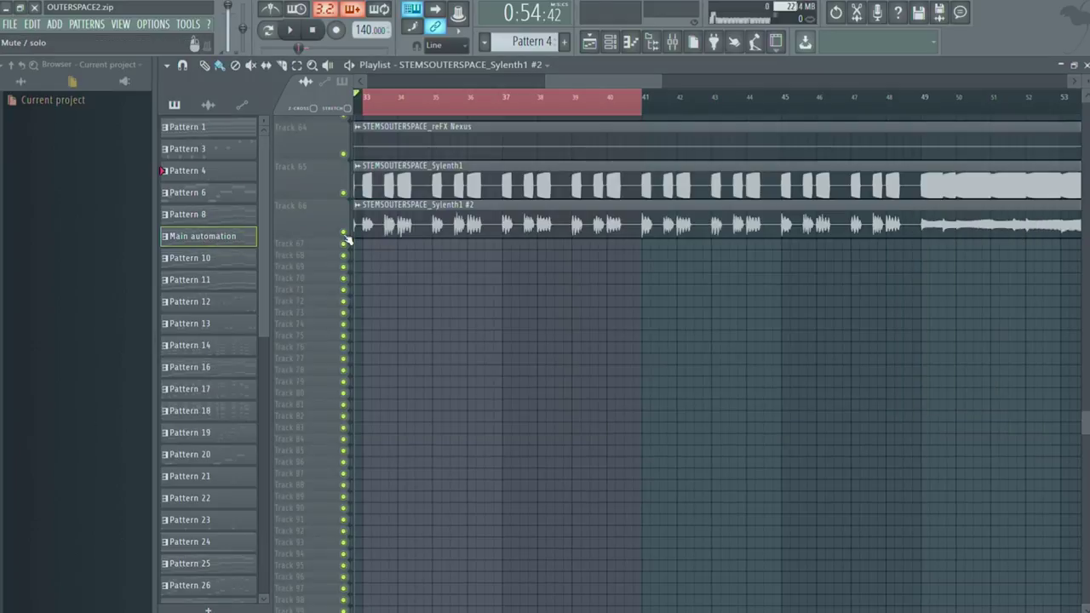
pyautogui.scroll(10, 547, 195)
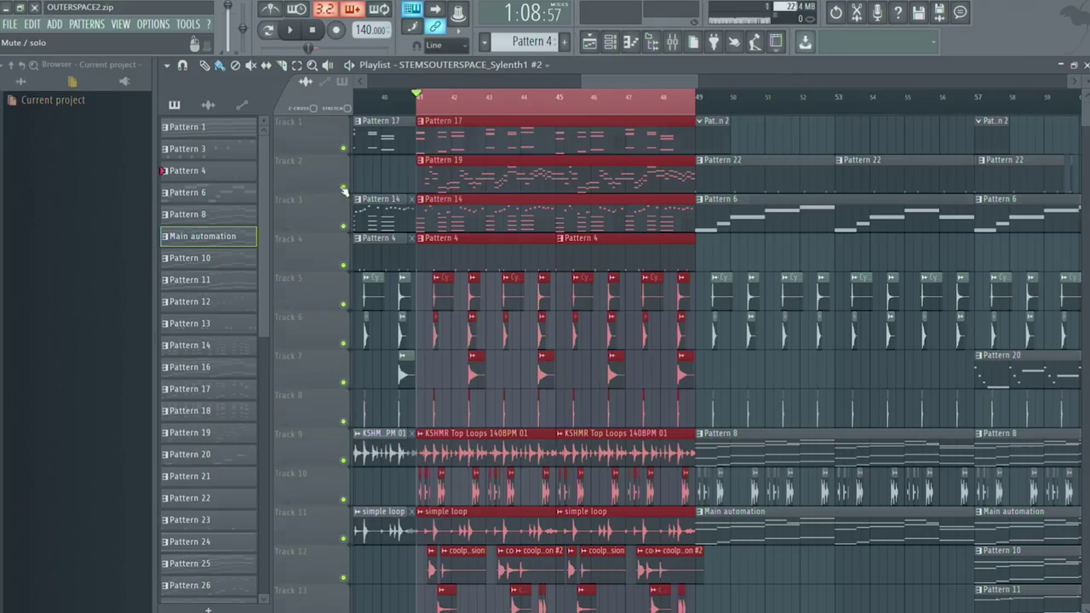
pyautogui.rightClick(343, 187)
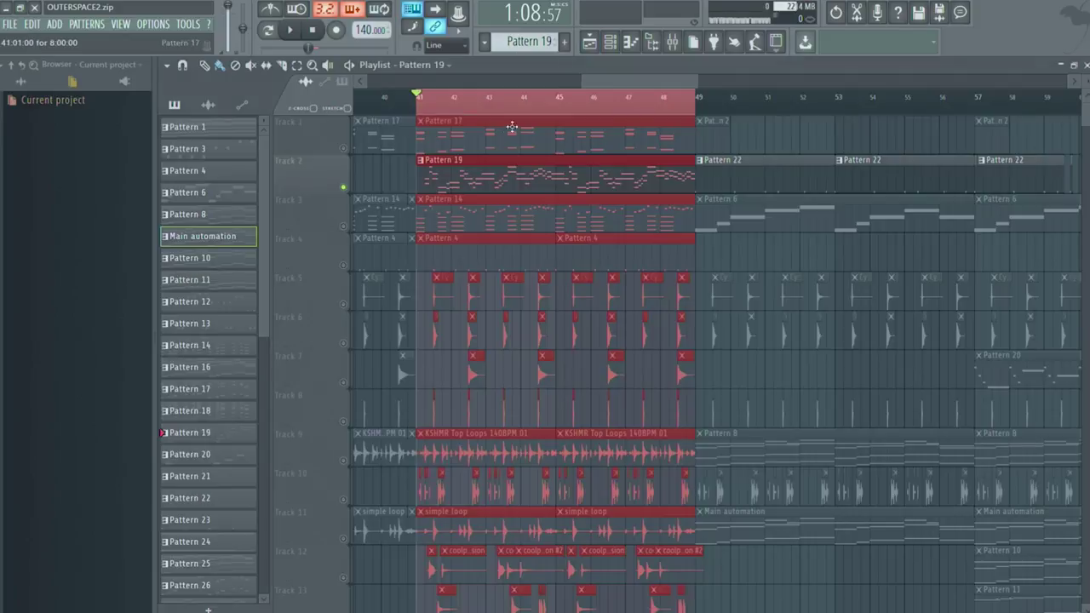
# - Audition Pattern 19 from bar 41 and examine the eTHNIC Metallic, Pitchysynth and Intro Lead Loop channel samples
pyautogui.press('space')
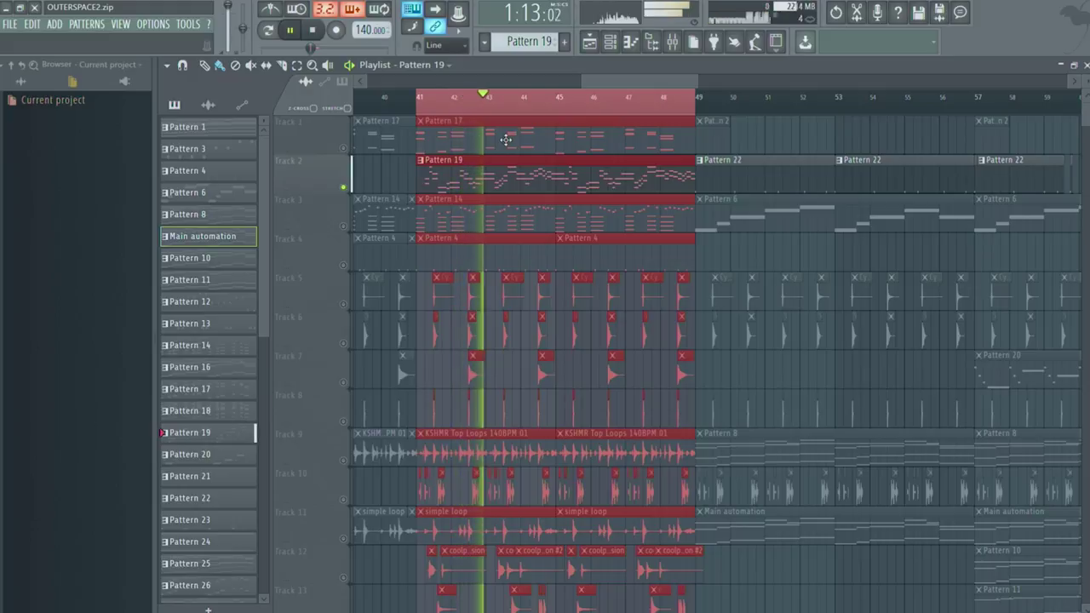
pyautogui.press('space')
pyautogui.press('F5')
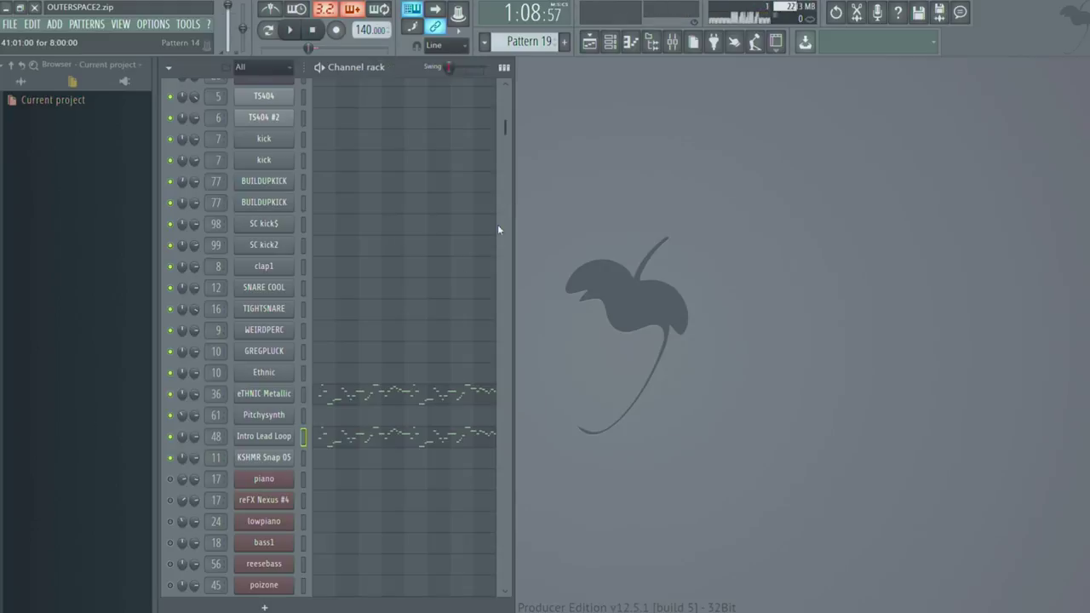
pyautogui.click(273, 394)
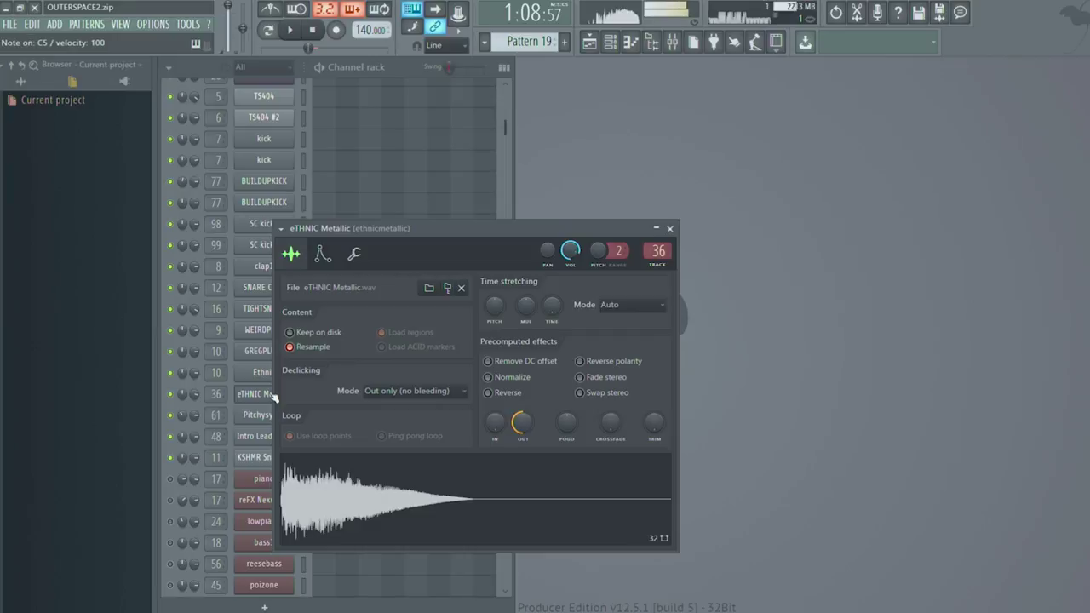
pyautogui.click(264, 418)
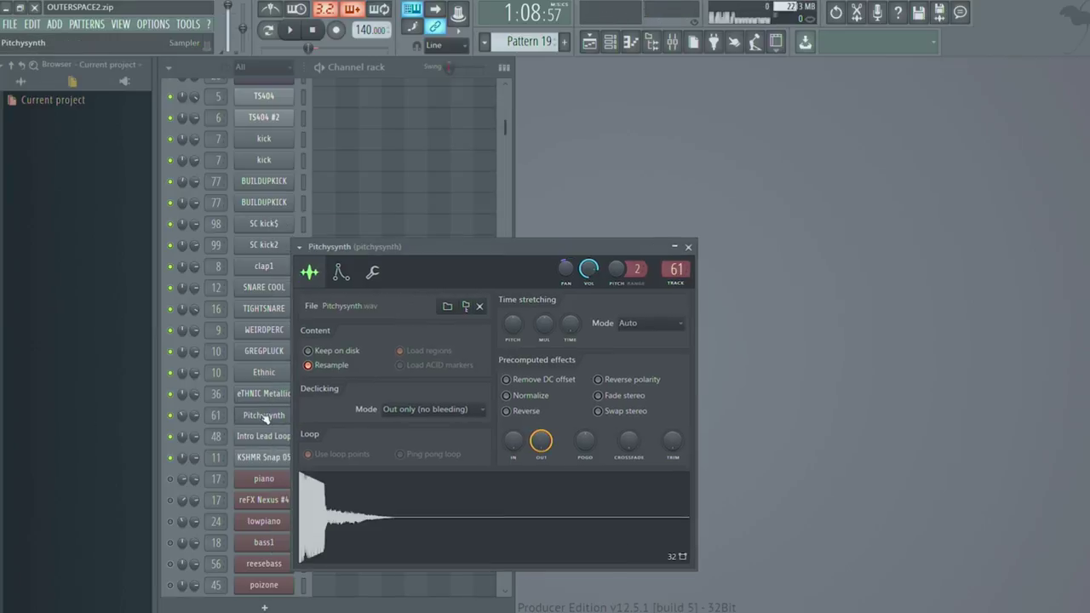
pyautogui.click(260, 437)
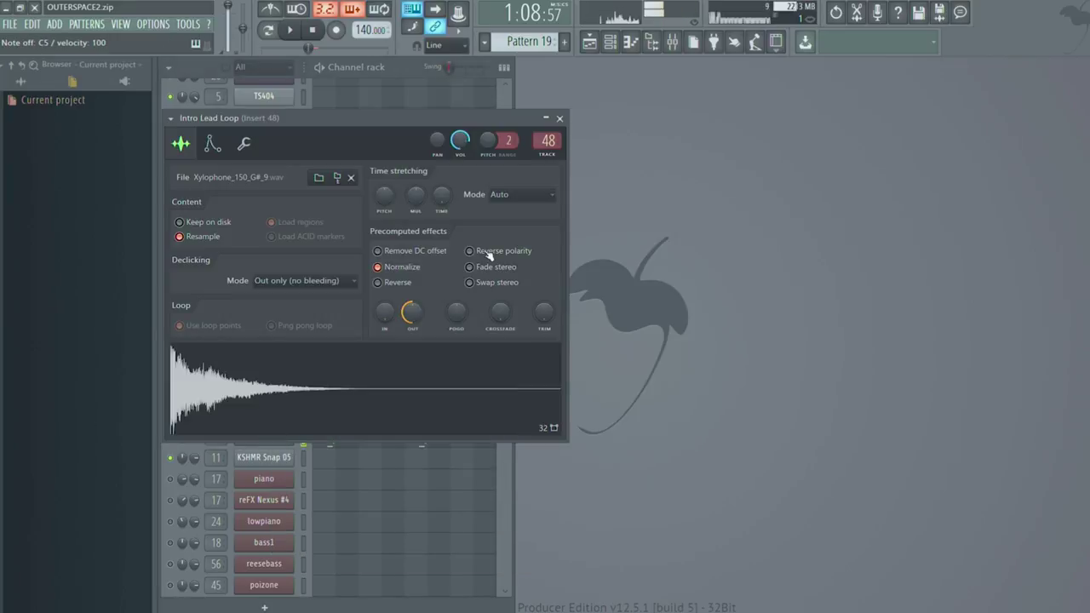
# - Examine the Fruity parametric EQ 2 and Fruity Reeverb on the Intro Lead Loop's mixer track and return to the playlist
pyautogui.doubleClick(545, 139)
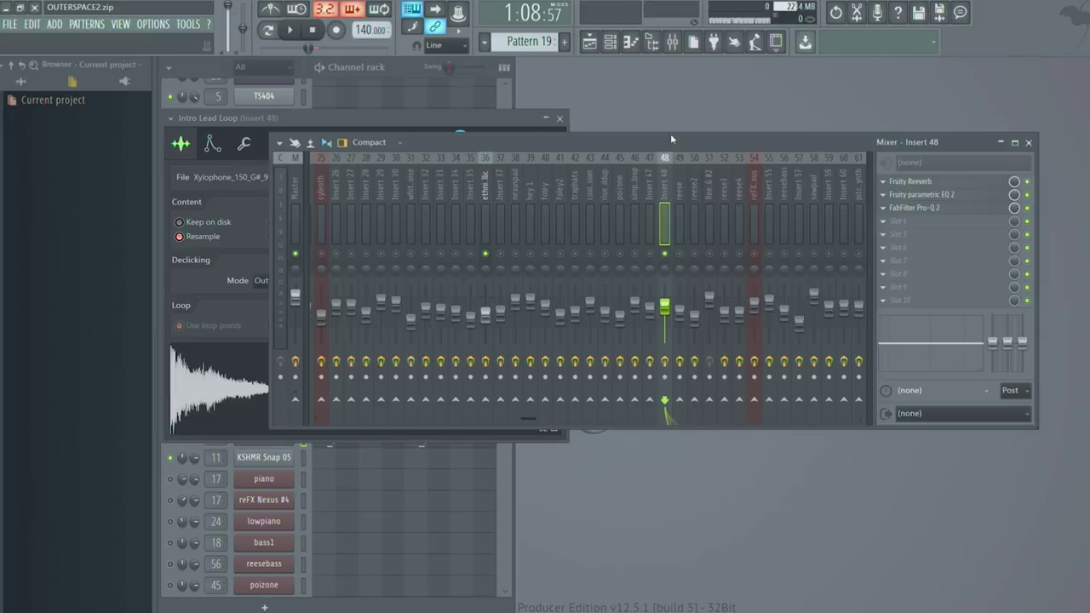
pyautogui.click(952, 195)
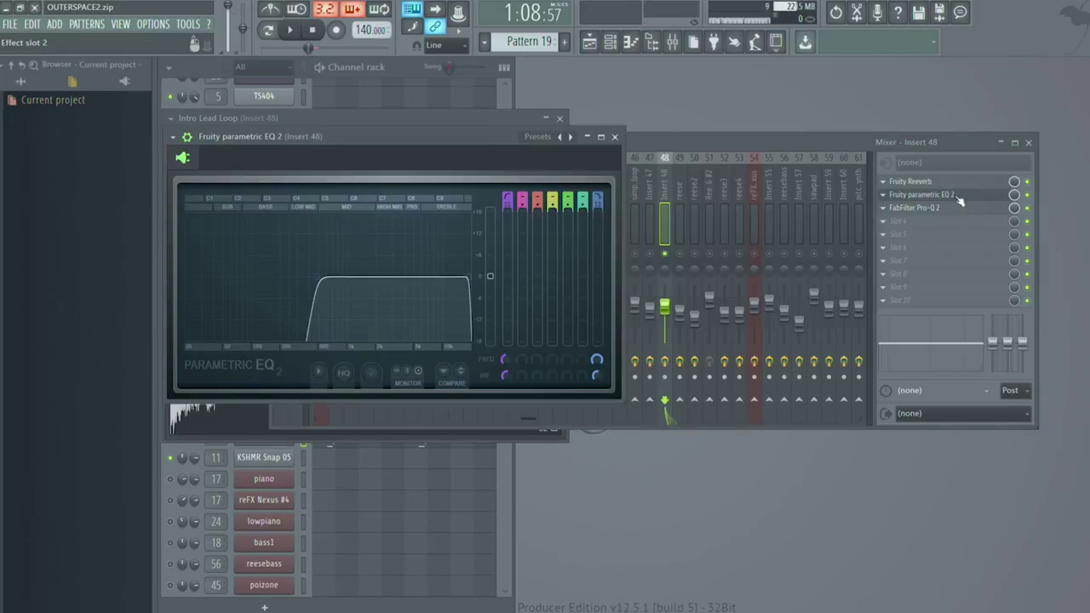
pyautogui.click(957, 196)
pyautogui.click(948, 181)
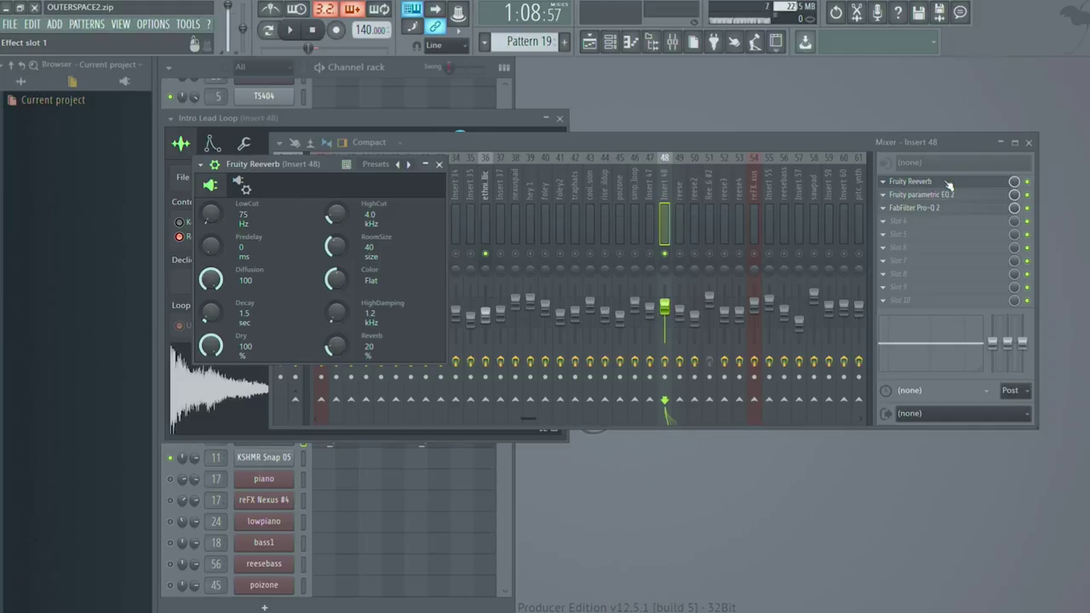
pyautogui.click(759, 94)
pyautogui.click(595, 50)
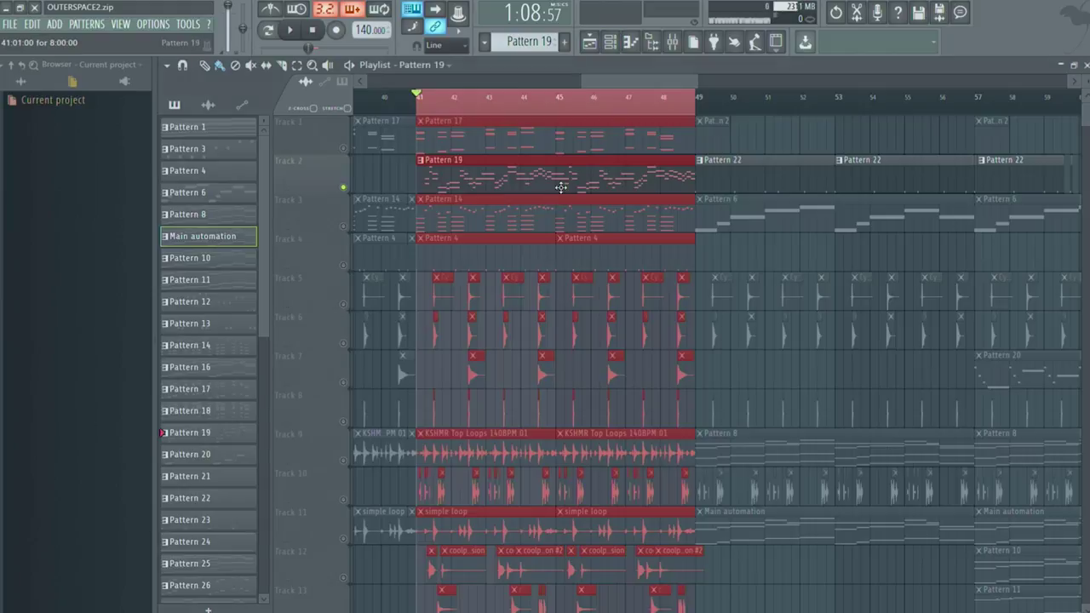
# - Open the eTHNIC Metallic channel's mixer track and examine its Soundgoodizer, Fruity Reeverb and Fruity parametric EQ 2 settings
pyautogui.press('F5')
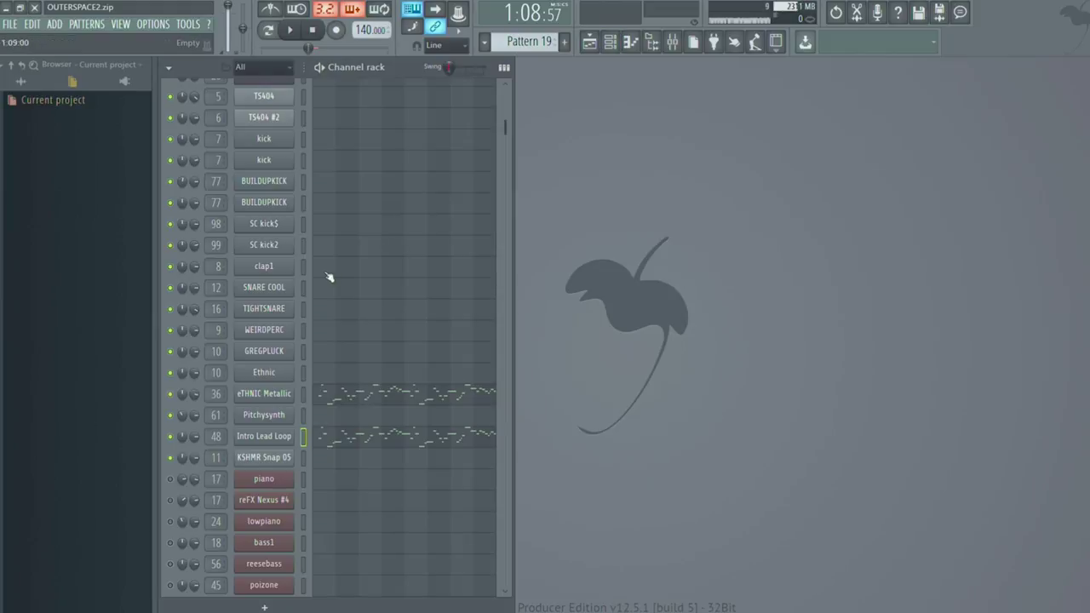
pyautogui.click(264, 393)
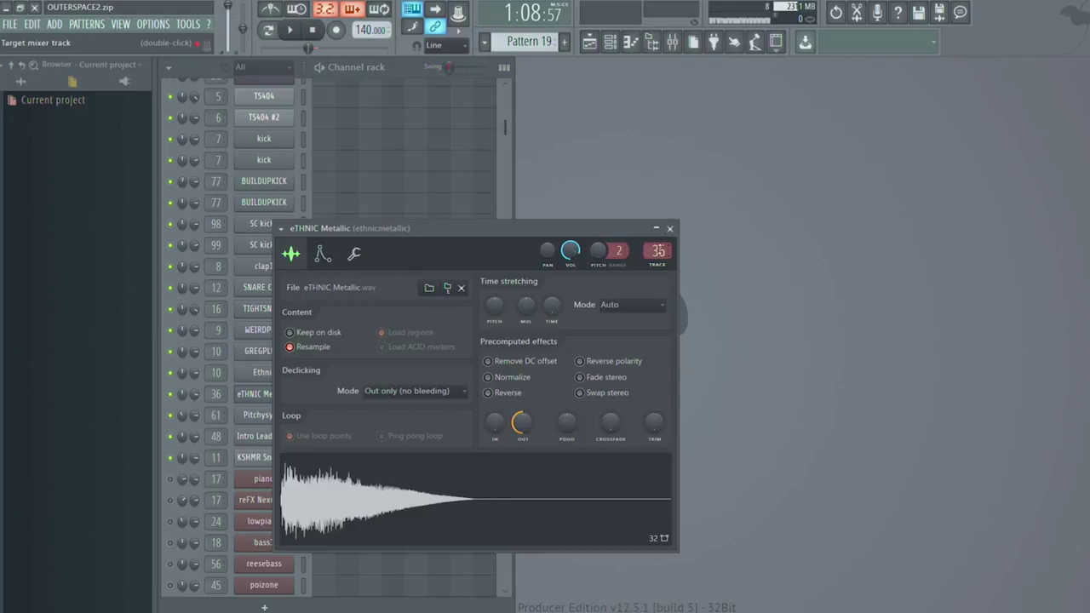
pyautogui.doubleClick(659, 251)
pyautogui.click(958, 182)
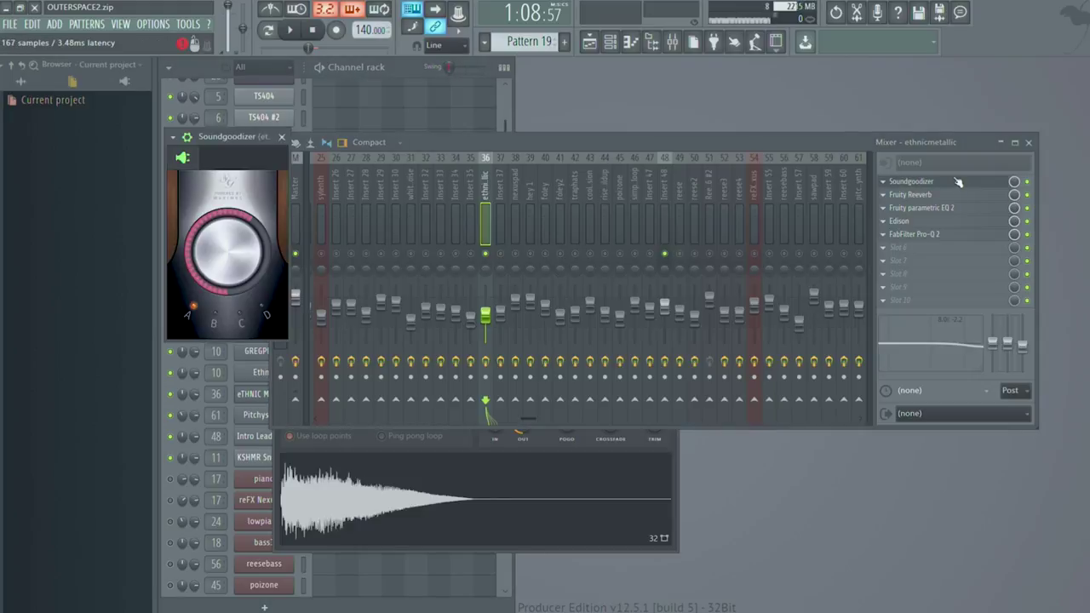
pyautogui.click(958, 182)
pyautogui.click(954, 196)
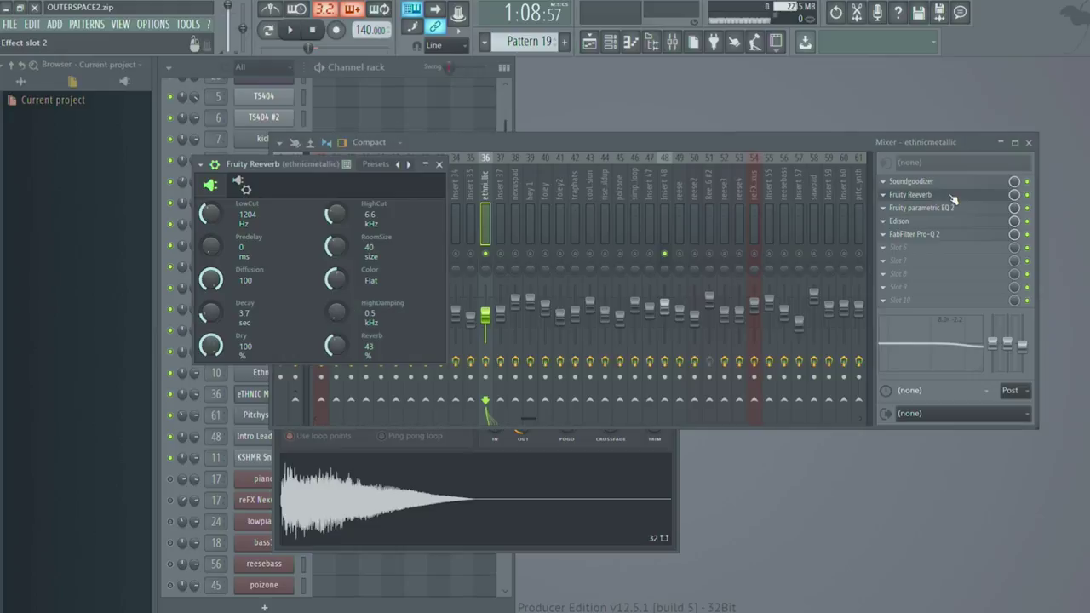
pyautogui.click(954, 197)
pyautogui.click(949, 213)
pyautogui.click(949, 214)
# - Audition the audio held in Edison on the ethnicmetallic mixer track and return to the playlist
pyautogui.click(947, 223)
pyautogui.click(948, 223)
pyautogui.click(948, 222)
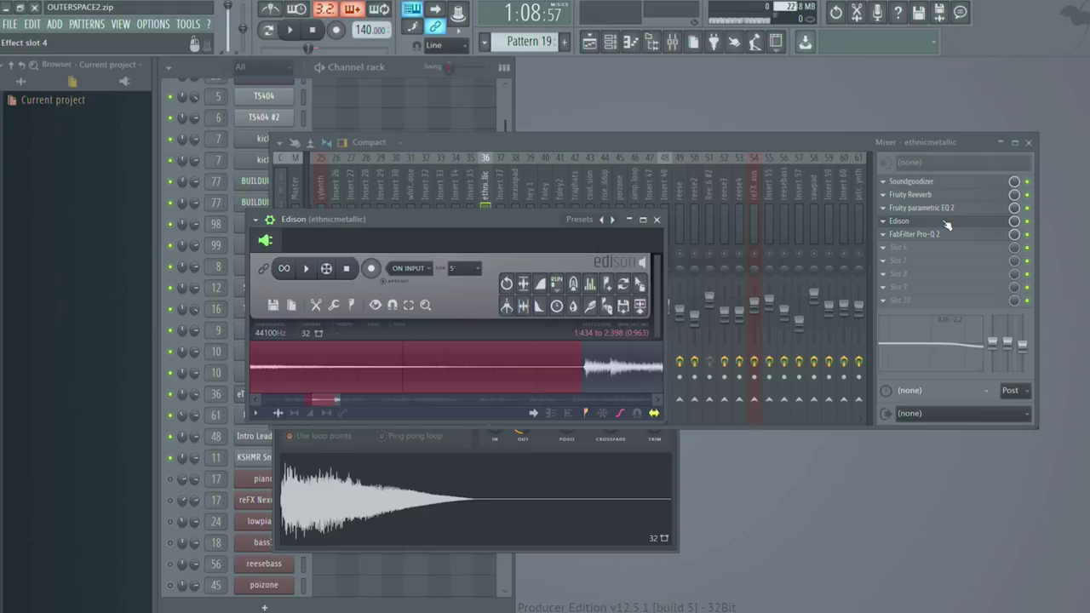
pyautogui.press('space')
pyautogui.press('space')
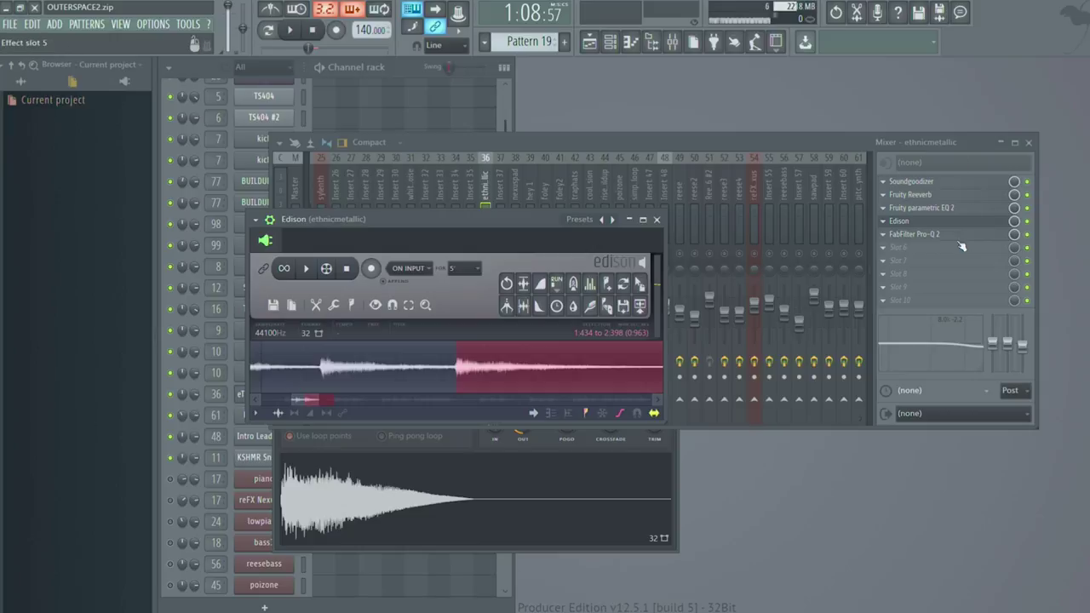
pyautogui.press('Escape')
pyautogui.press('Escape')
pyautogui.press('Escape')
pyautogui.click(590, 44)
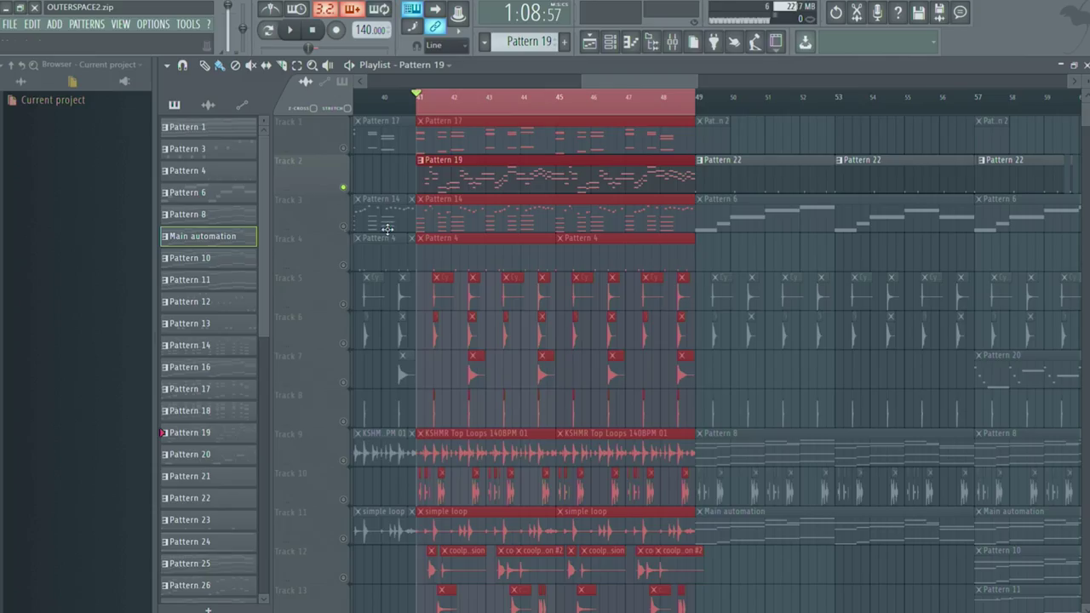
# - Solo the foley2 mixer track during playback and examine its Fruity parametric EQ 2 and Fruity Stereo Enhancer
pyautogui.click(344, 228)
pyautogui.press('space')
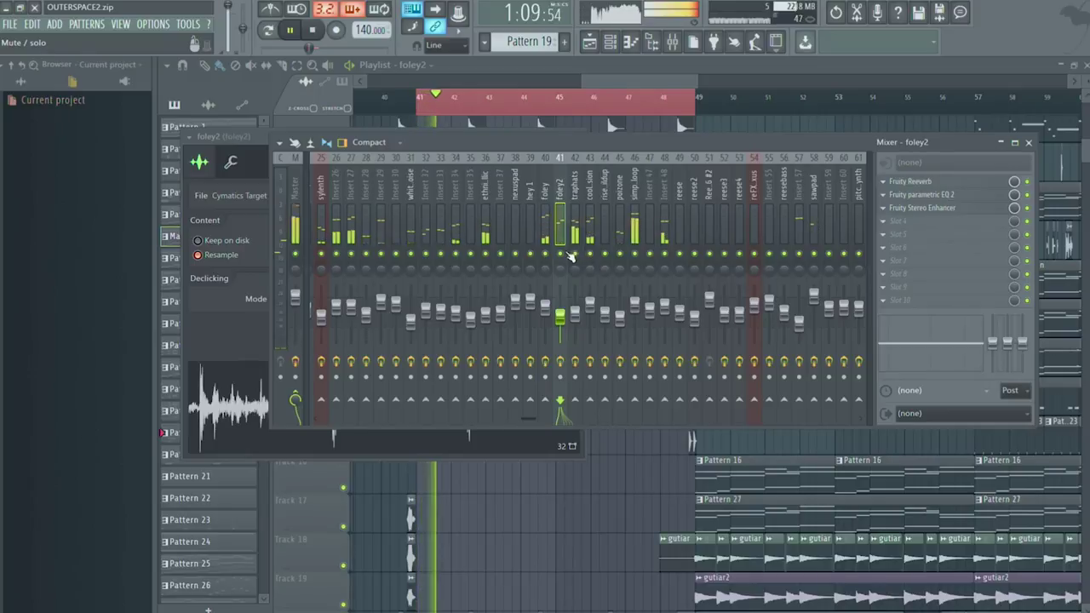
pyautogui.rightClick(561, 255)
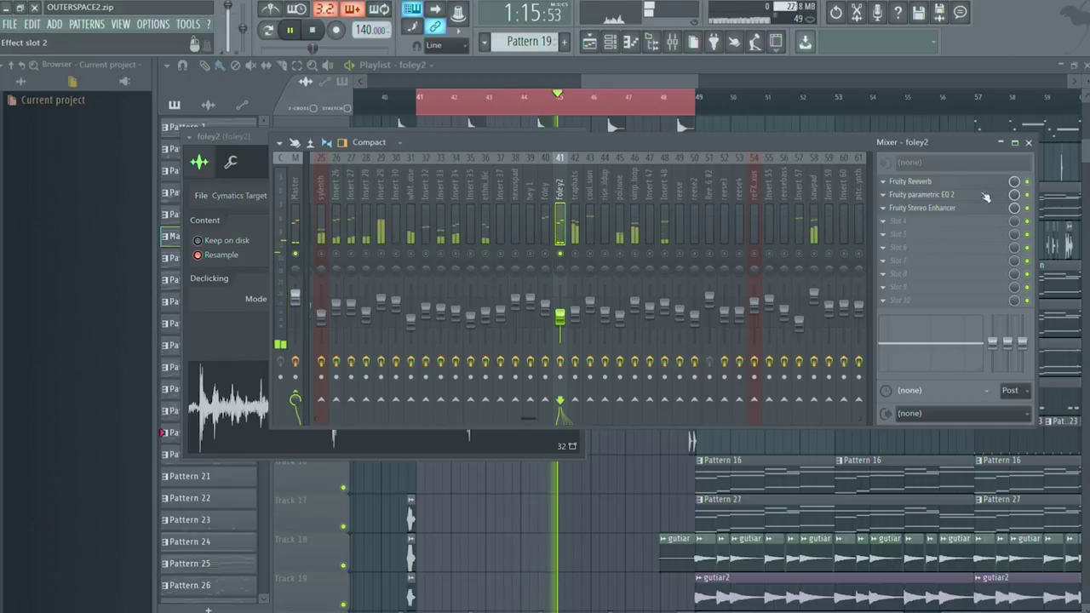
pyautogui.click(971, 196)
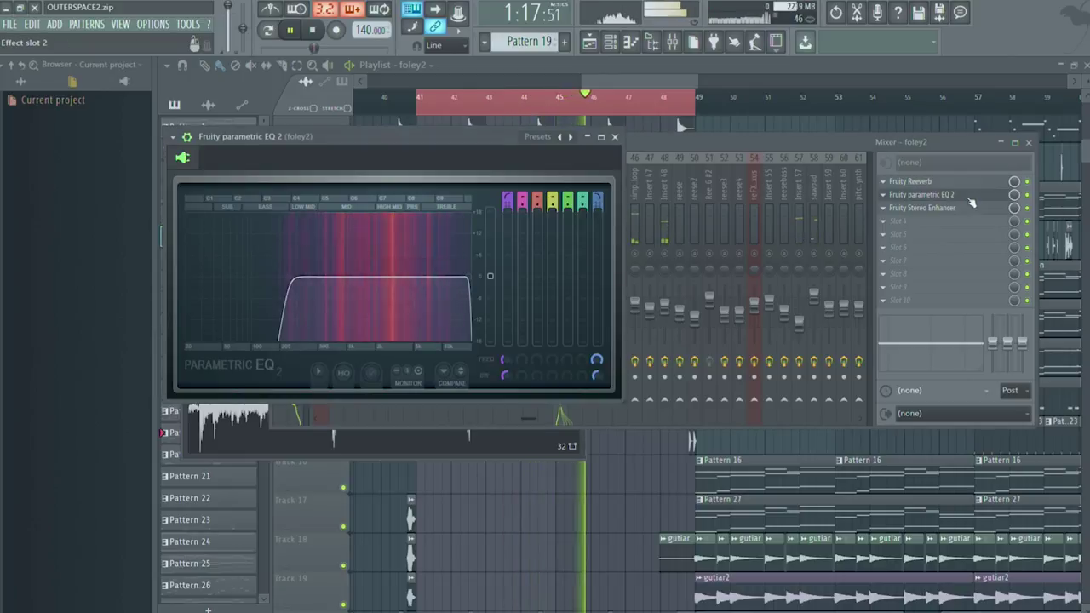
pyautogui.click(971, 198)
pyautogui.press('space')
pyautogui.click(943, 210)
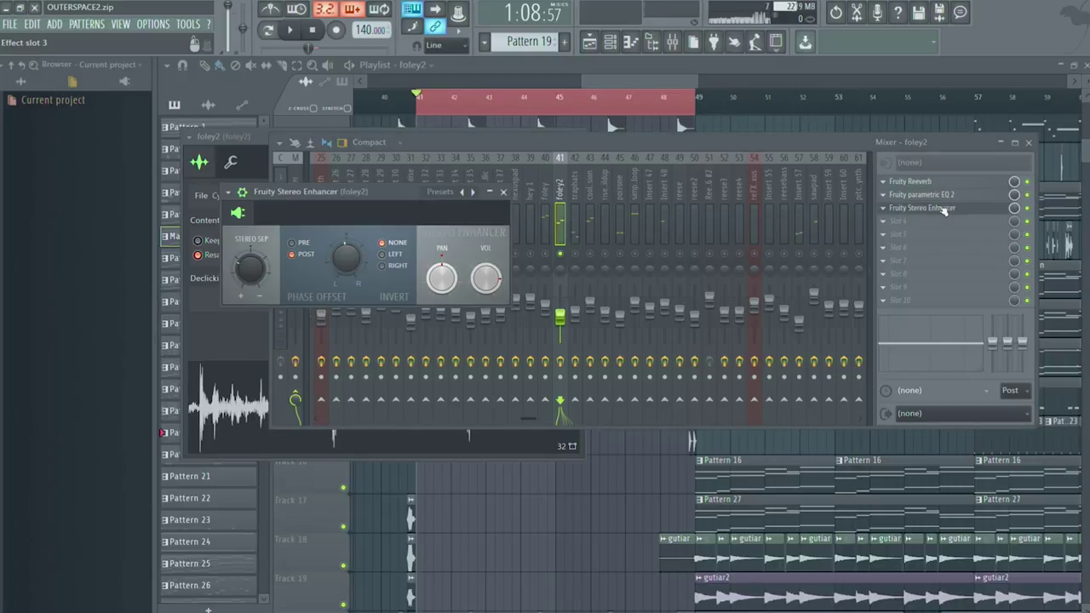
pyautogui.click(943, 210)
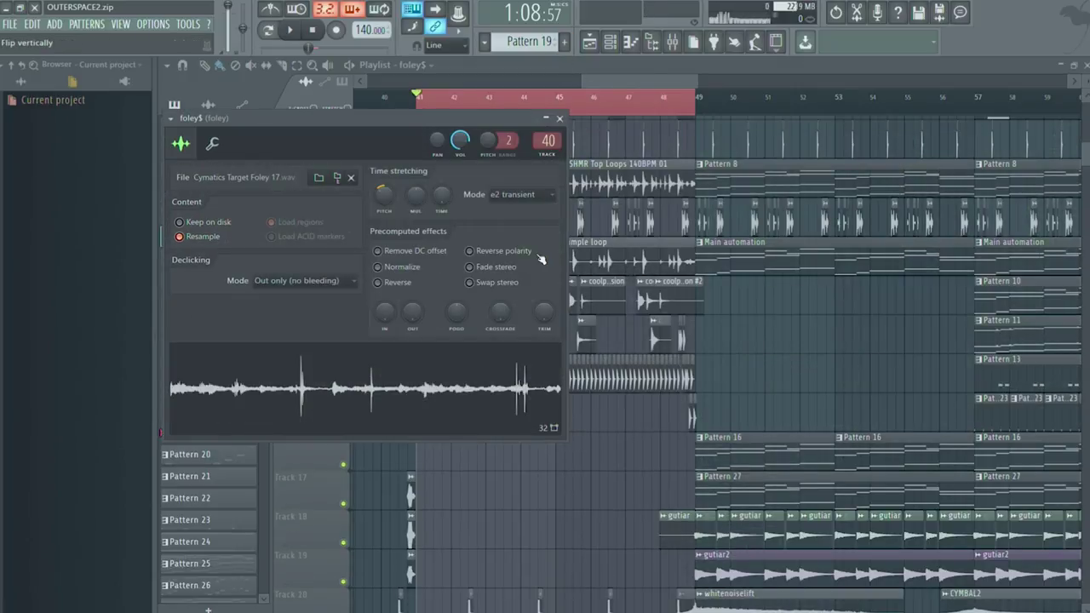
# - Open the foley$ sample's mixer track, audition it together with foley2 and return to the playlist
pyautogui.doubleClick(547, 142)
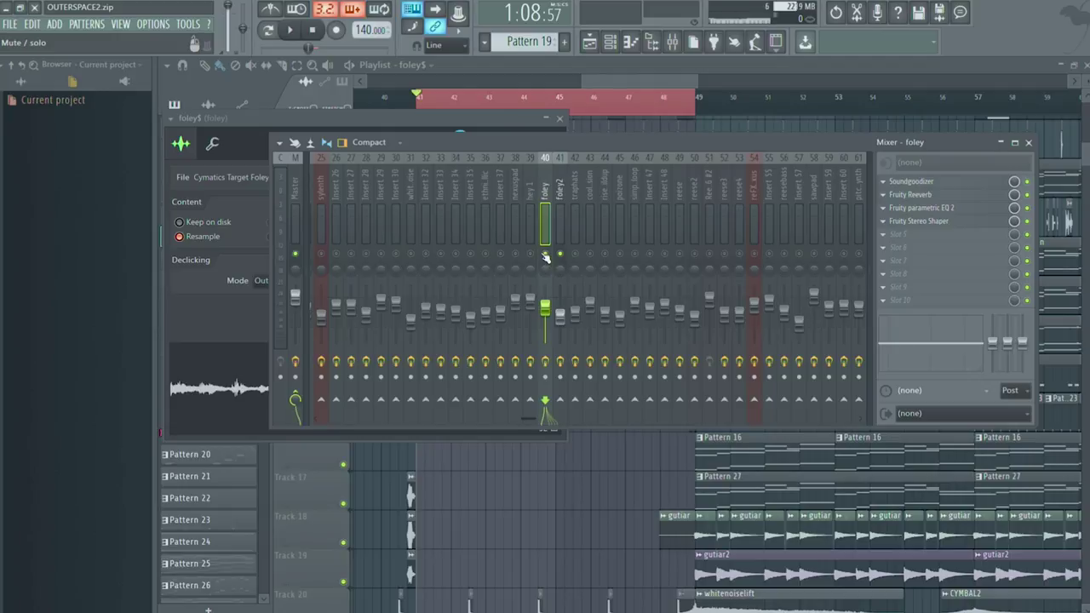
pyautogui.press('space')
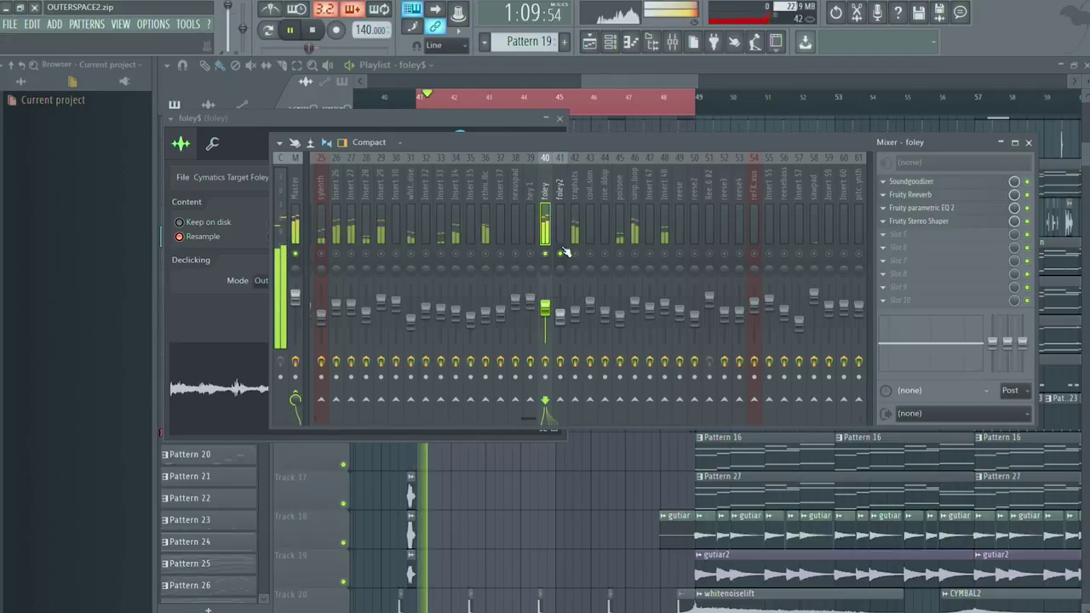
pyautogui.press('space')
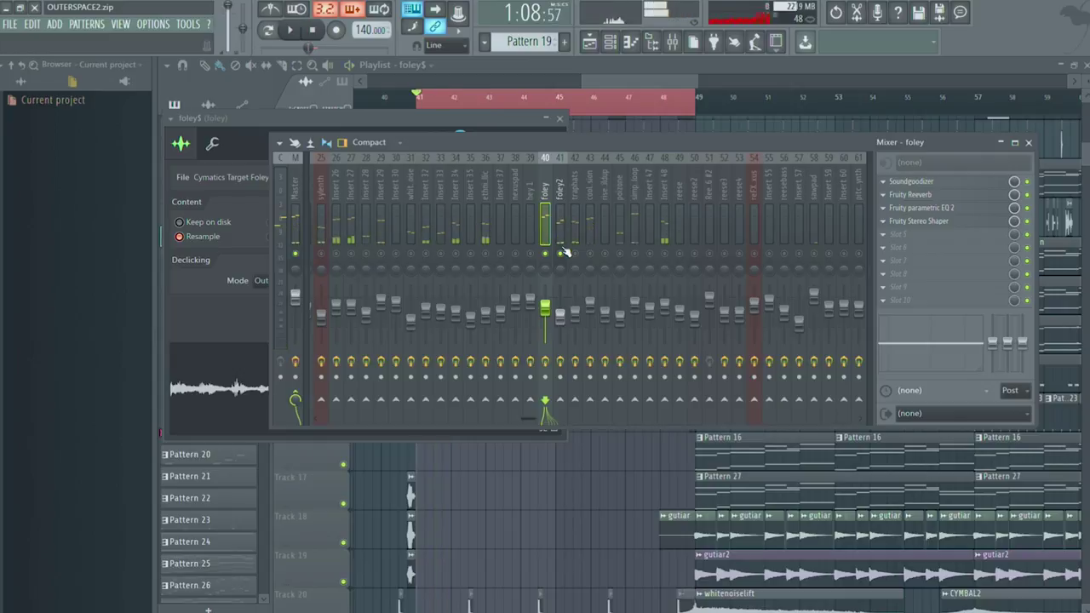
pyautogui.click(614, 81)
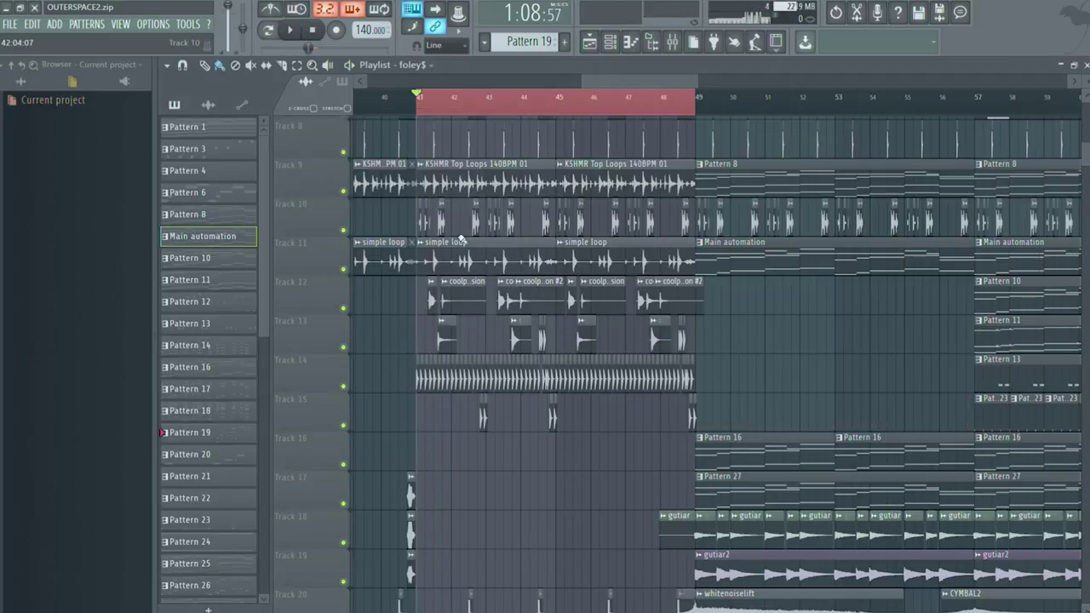
# - Open the first coolpercussion clip on playlist track 12 and solo its coolpercussion mixer track
pyautogui.scroll(3, 461, 236)
pyautogui.scroll(-5, 461, 237)
pyautogui.scroll(-3, 460, 239)
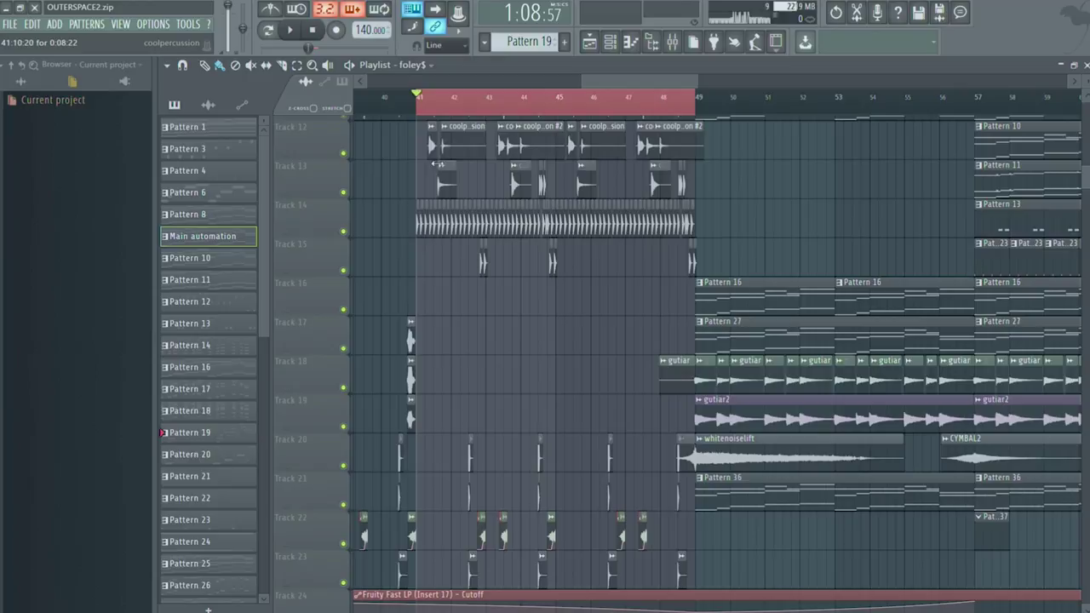
pyautogui.doubleClick(432, 138)
pyautogui.press('F9')
pyautogui.rightClick(582, 255)
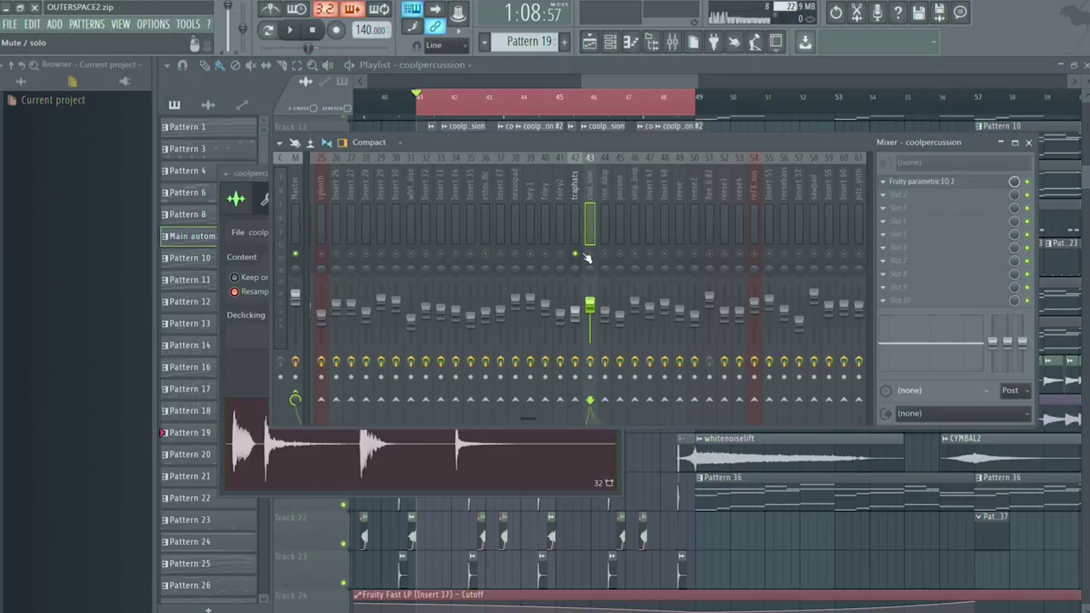
pyautogui.rightClick(590, 254)
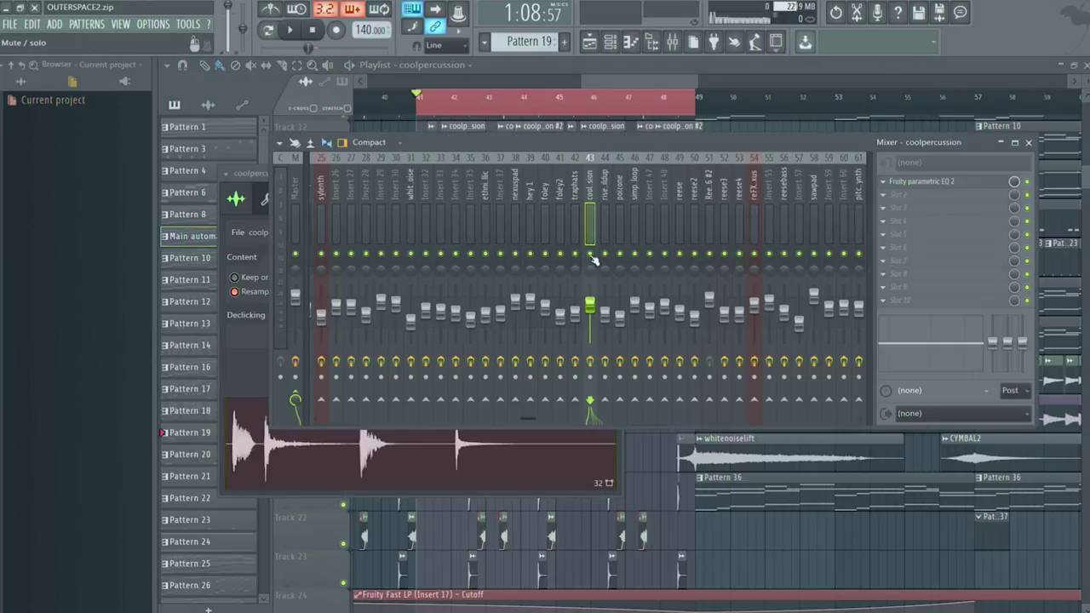
pyautogui.rightClick(591, 255)
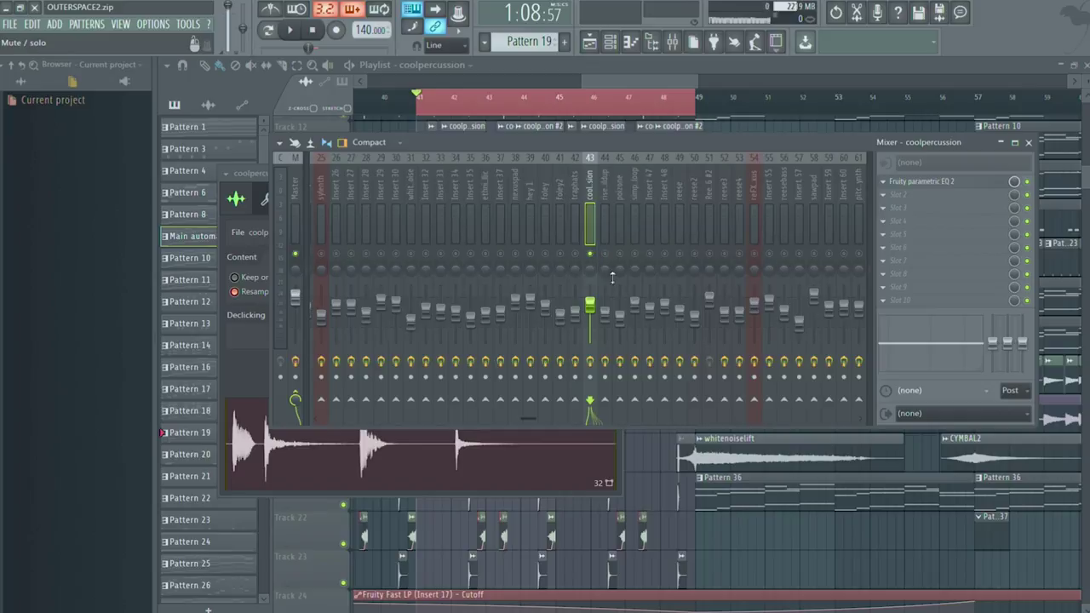
# - Play the soloed coolpercussion clips in the playlist from bar 41
pyautogui.press('F12')
pyautogui.scroll(2, 511, 336)
pyautogui.press('space')
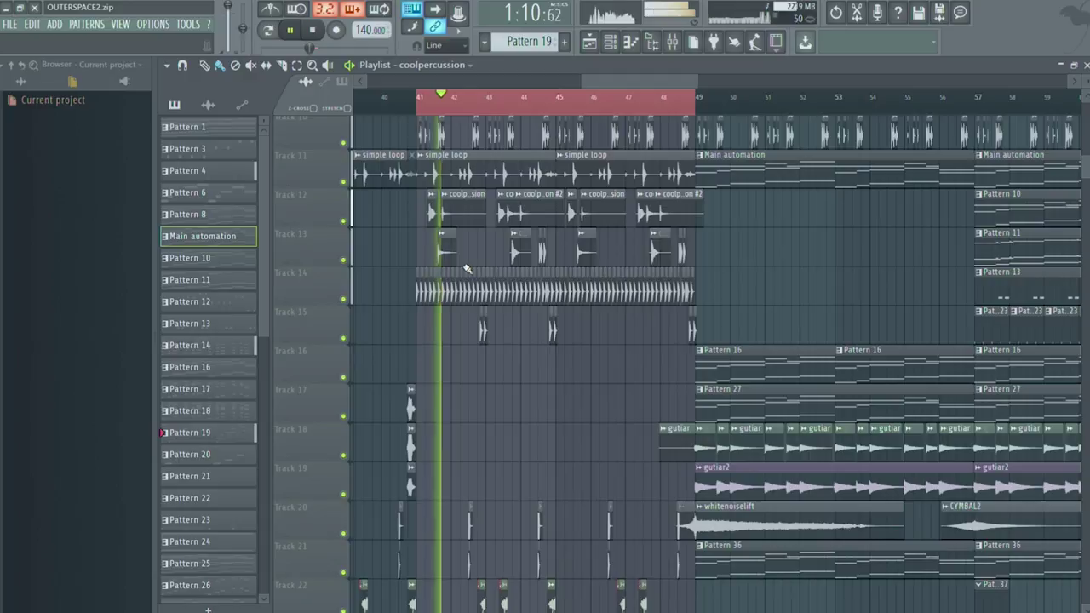
pyautogui.press('space')
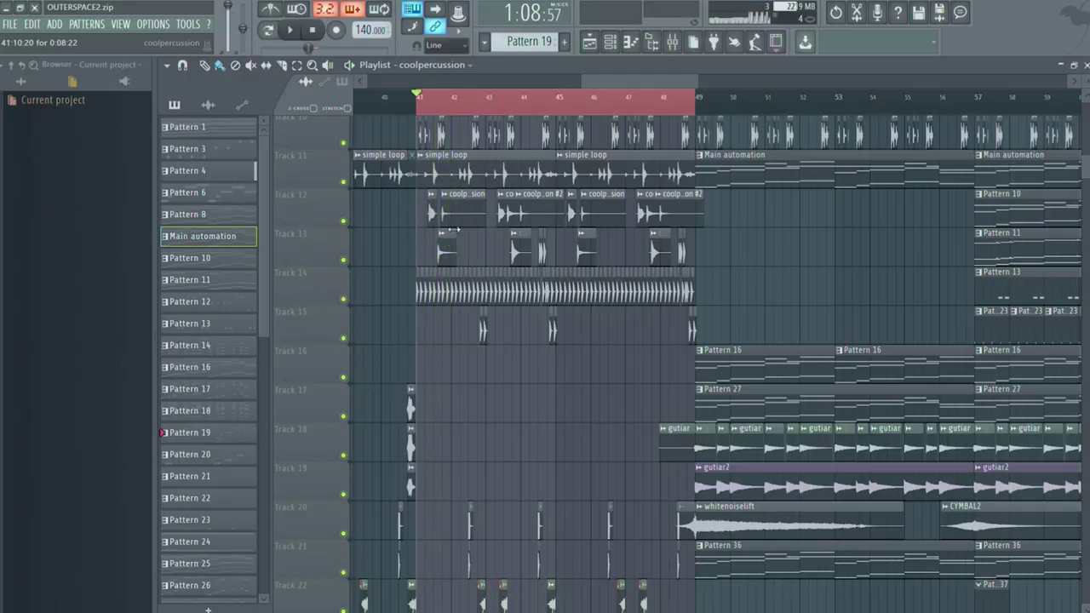
# - Compare the sample and time-stretching pitch settings of the coolpercussion and coolpercussion #2 clips on track 12
pyautogui.doubleClick(429, 212)
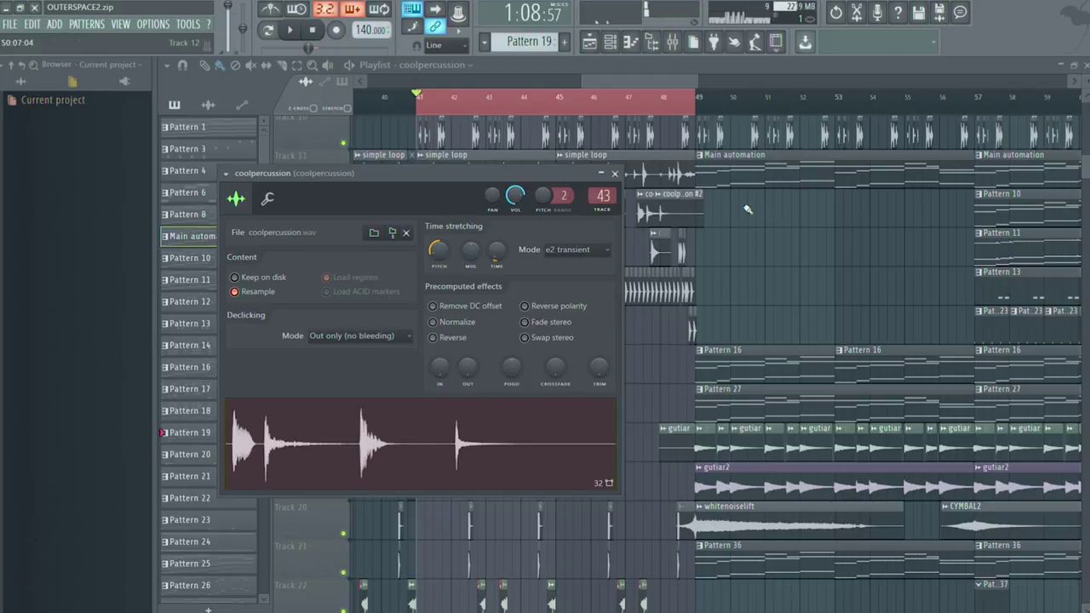
pyautogui.press('Escape')
pyautogui.doubleClick(512, 213)
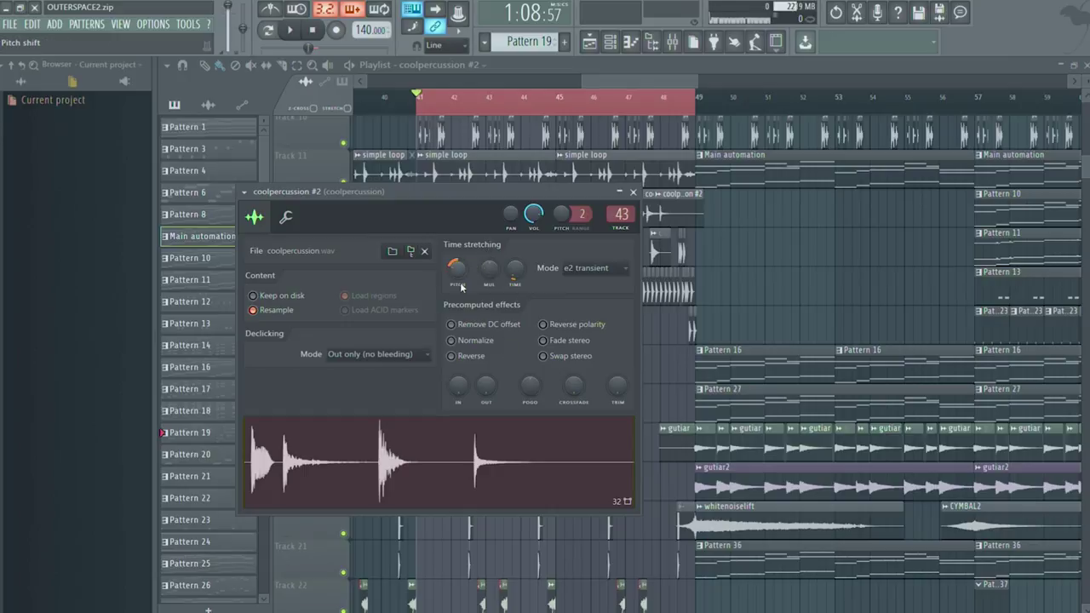
pyautogui.press('Escape')
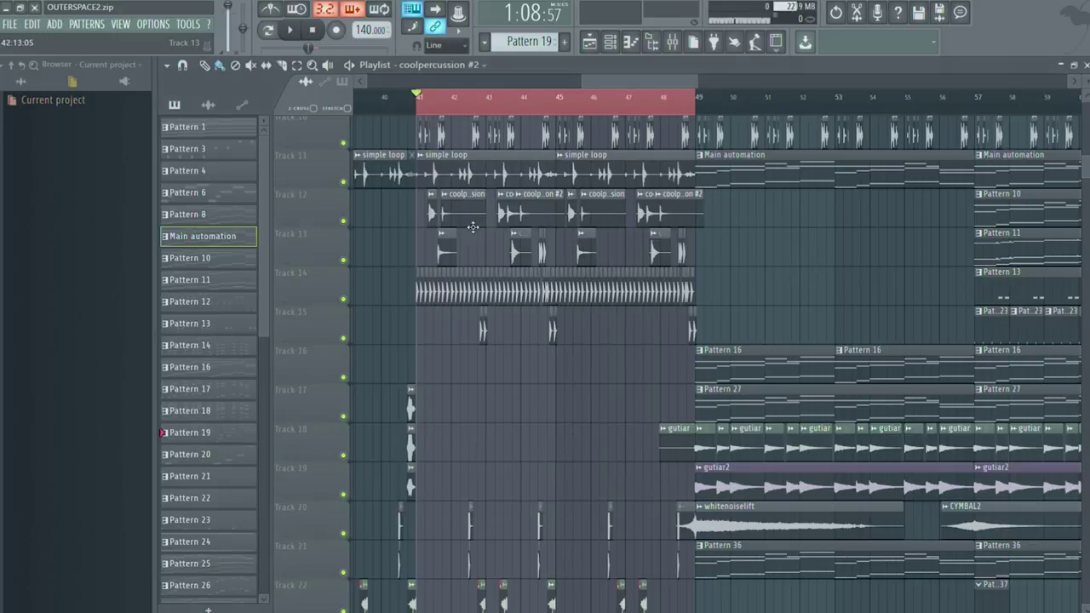
pyautogui.doubleClick(523, 208)
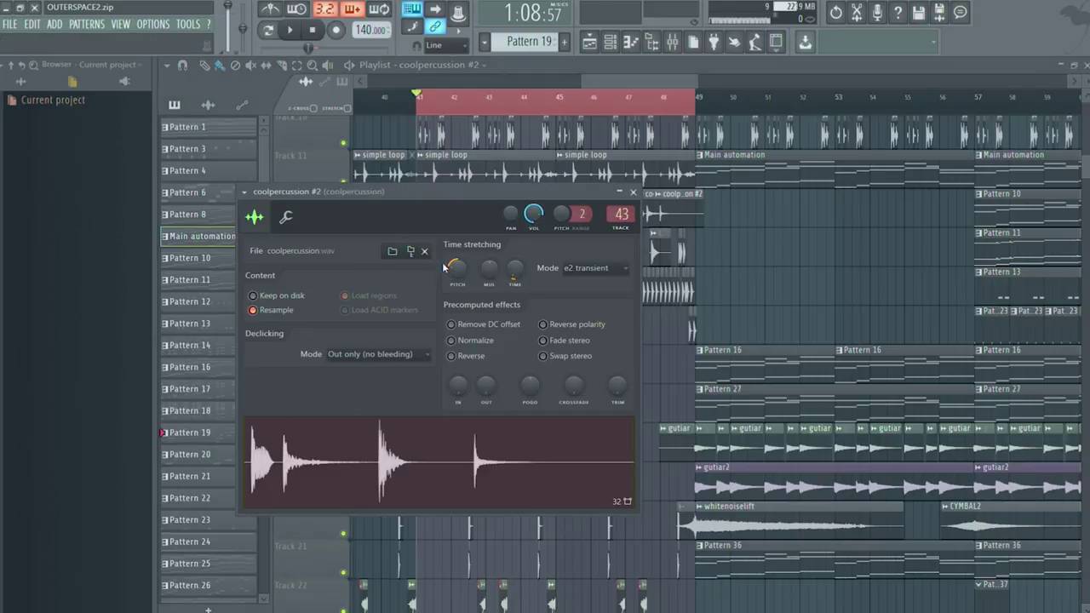
# - Open the Trap Hats sample on track 14, audition its traphats mixer track and inspect its Fruity parametric EQ 2
pyautogui.press('Escape')
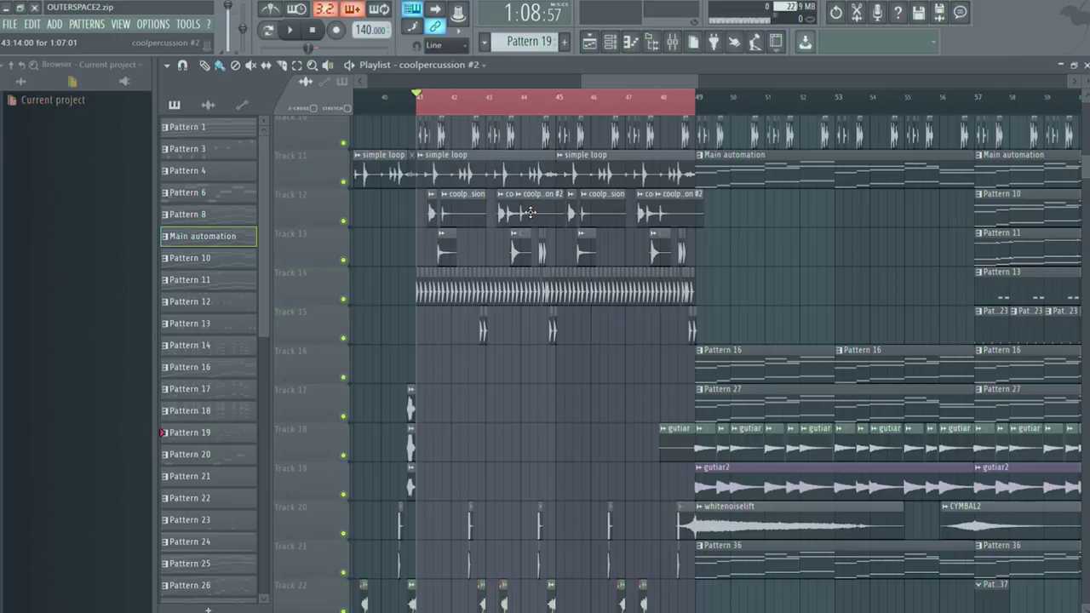
pyautogui.moveTo(562, 212); pyautogui.dragTo(531, 212)
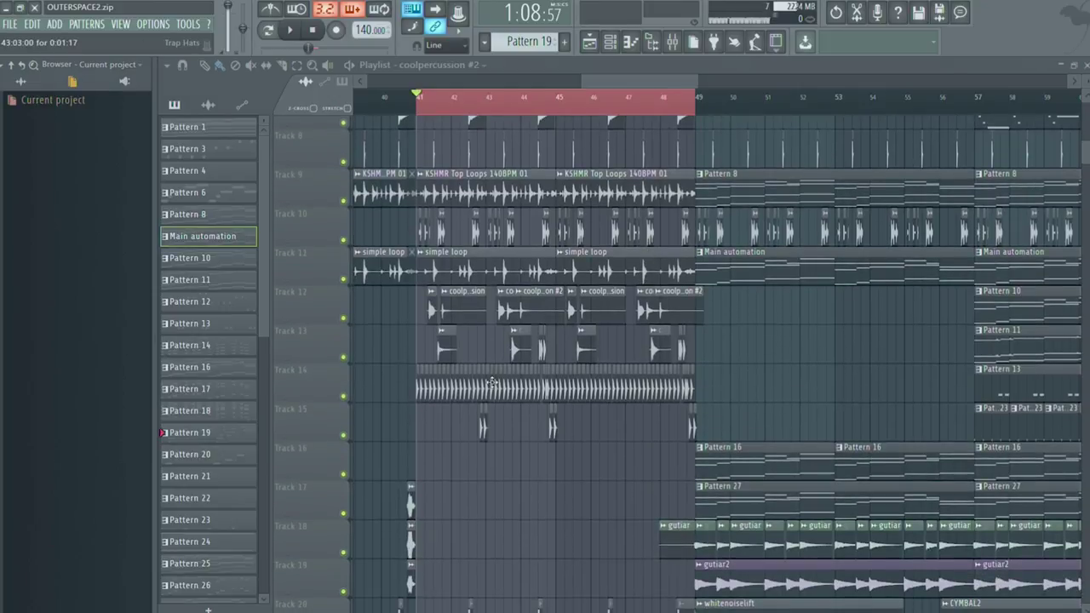
pyautogui.doubleClick(493, 383)
pyautogui.doubleClick(579, 175)
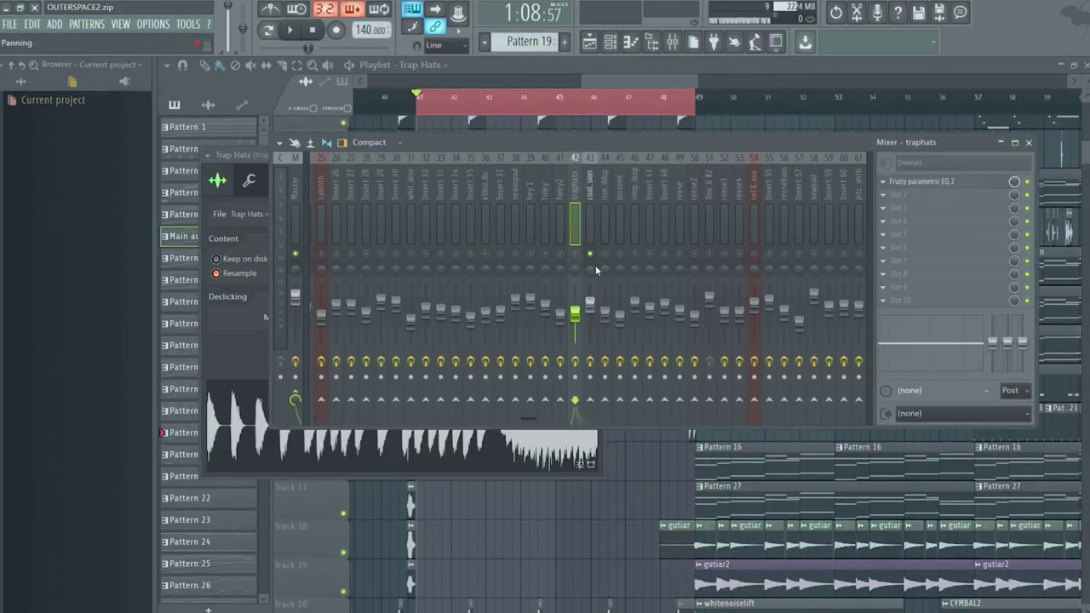
pyautogui.press('space')
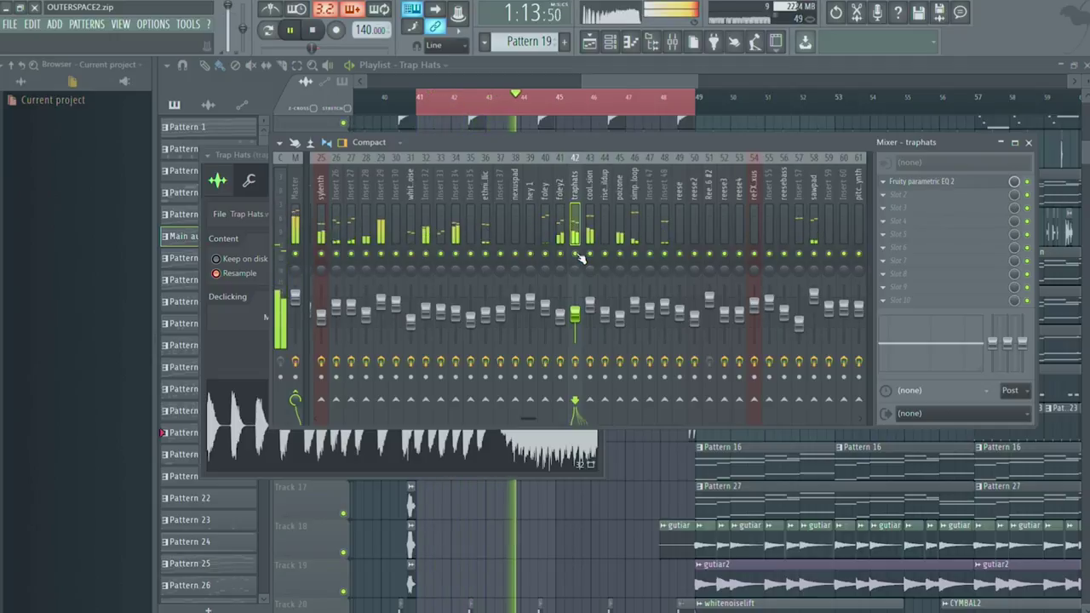
pyautogui.press('space')
pyautogui.click(956, 182)
pyautogui.click(956, 182)
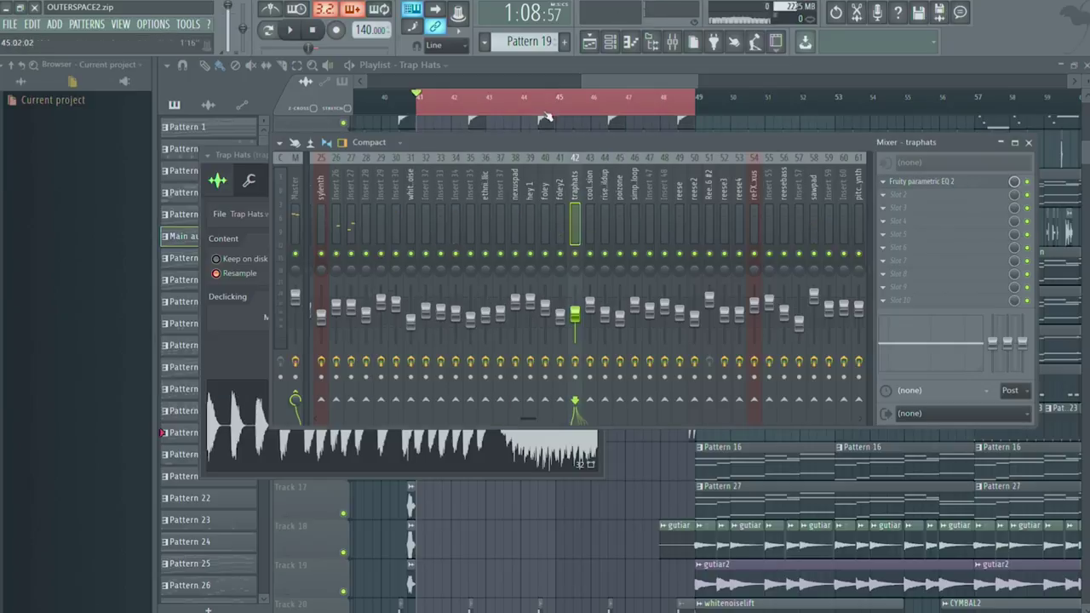
pyautogui.click(586, 75)
# - Open the tonal perc sample on playlist track 20 and solo its tonal perc mixer track
pyautogui.scroll(-10, 545, 227)
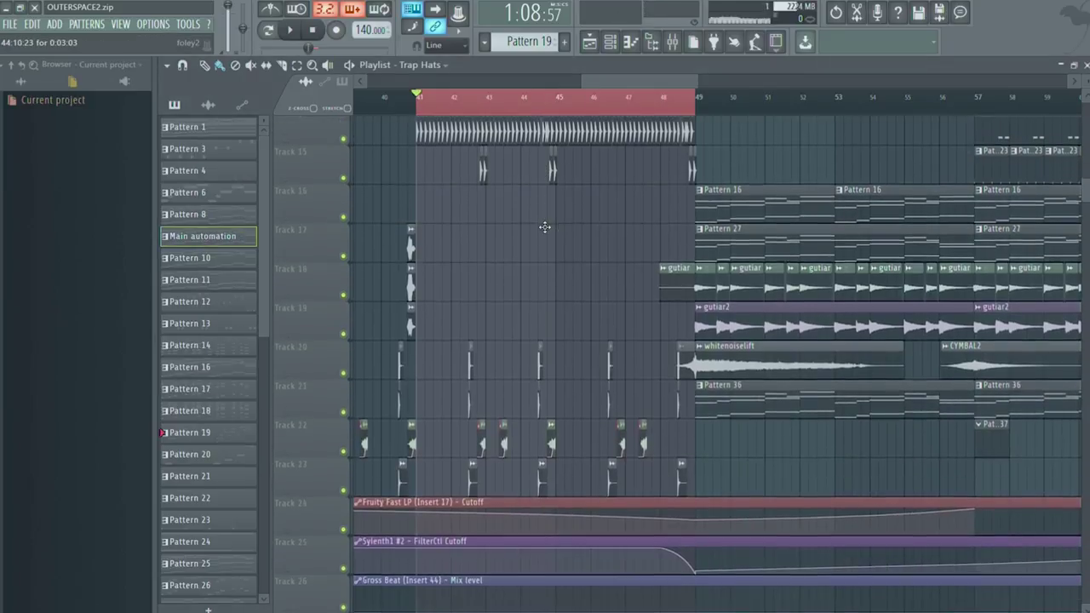
pyautogui.scroll(-1, 545, 227)
pyautogui.doubleClick(468, 189)
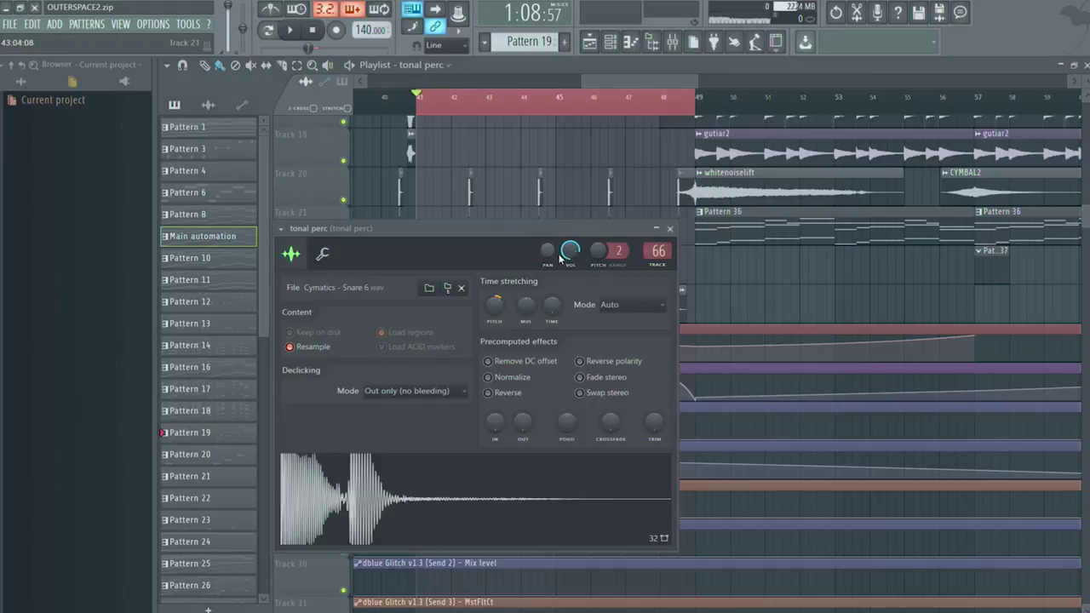
pyautogui.doubleClick(661, 251)
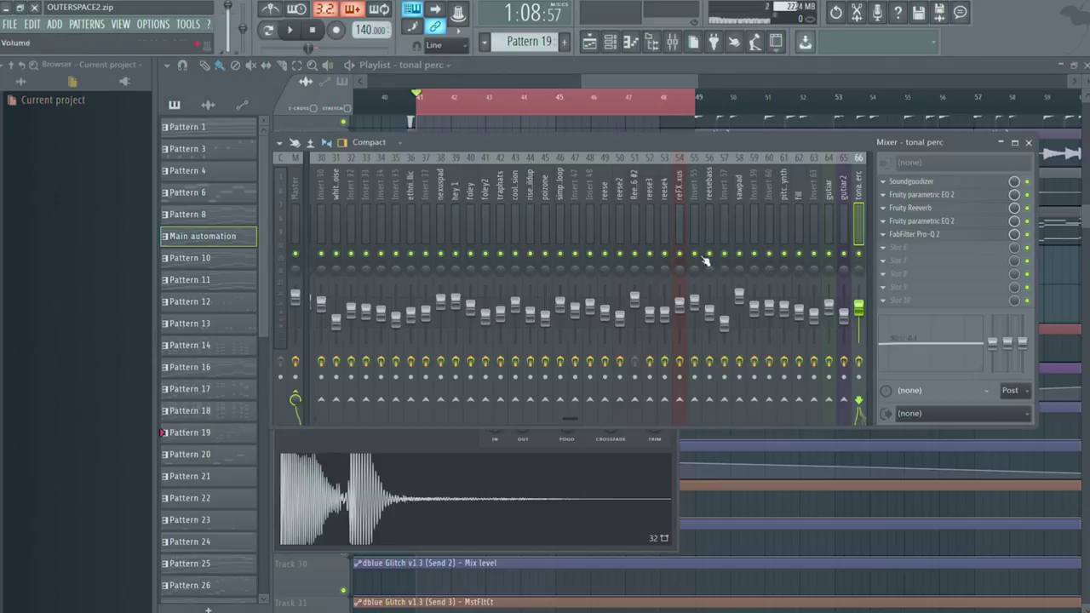
pyautogui.rightClick(859, 254)
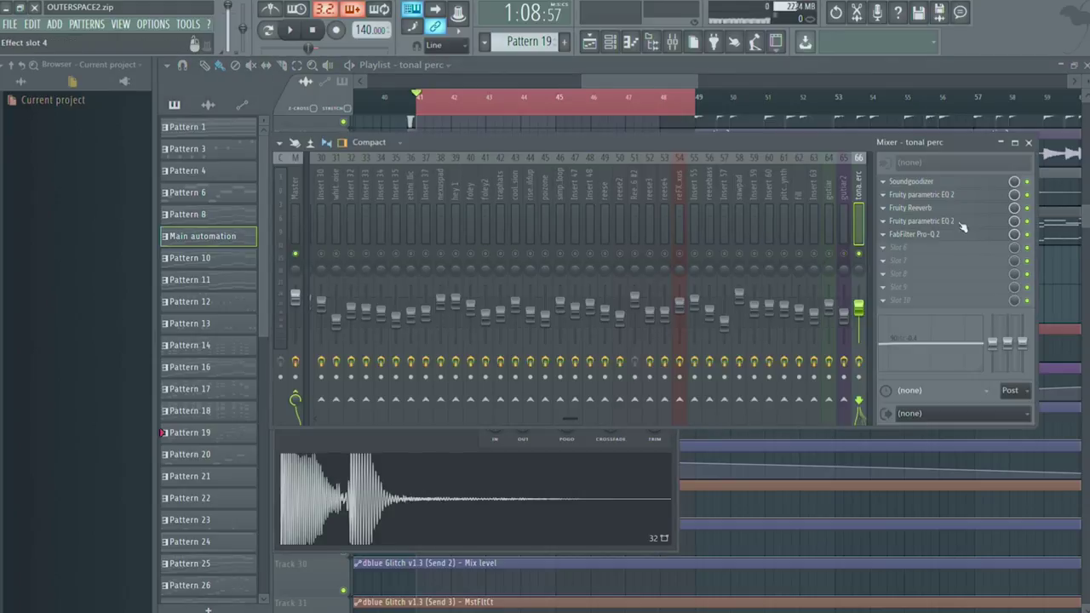
# - Inspect the tonal perc track's Soundgoodizer, both Fruity parametric EQ 2 instances and Fruity Reeverb, and close the mixer
pyautogui.click(939, 183)
pyautogui.click(940, 182)
pyautogui.click(941, 194)
pyautogui.click(942, 196)
pyautogui.click(943, 221)
pyautogui.click(942, 221)
pyautogui.click(941, 207)
pyautogui.click(941, 208)
pyautogui.click(1029, 143)
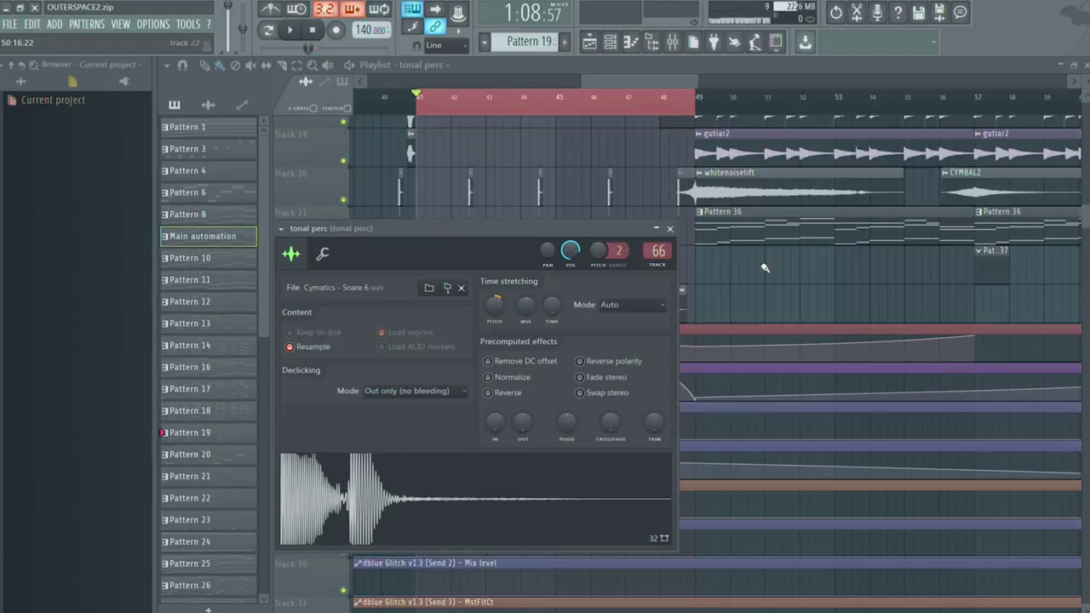
# - Open the OJ One Shot 7 G# sample on playlist track 21 and show the effects on its mixer track, Insert 57
pyautogui.click(652, 248)
pyautogui.click(468, 234)
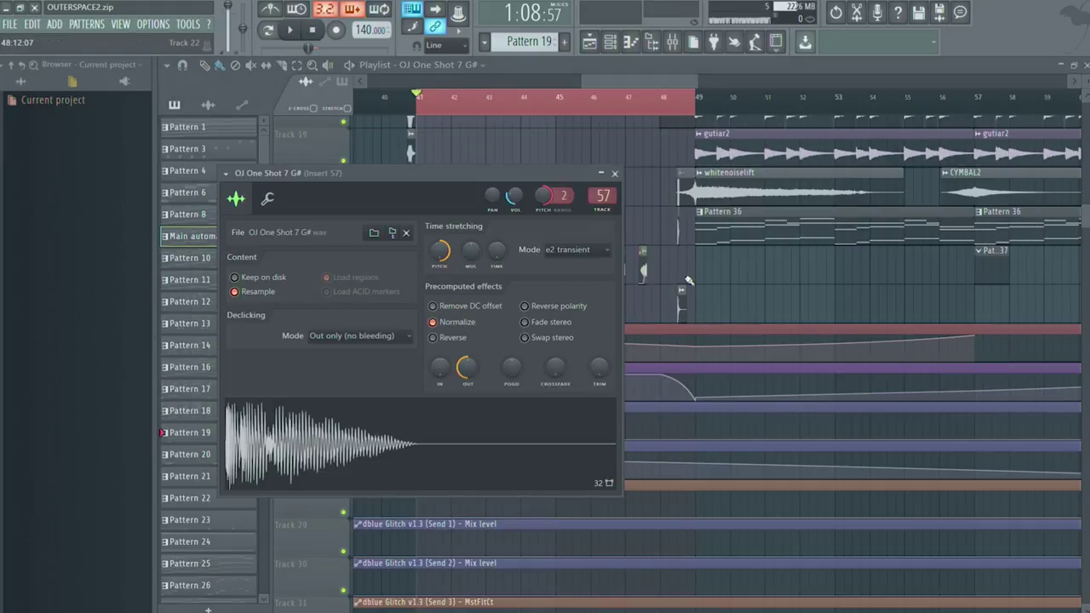
pyautogui.click(603, 196)
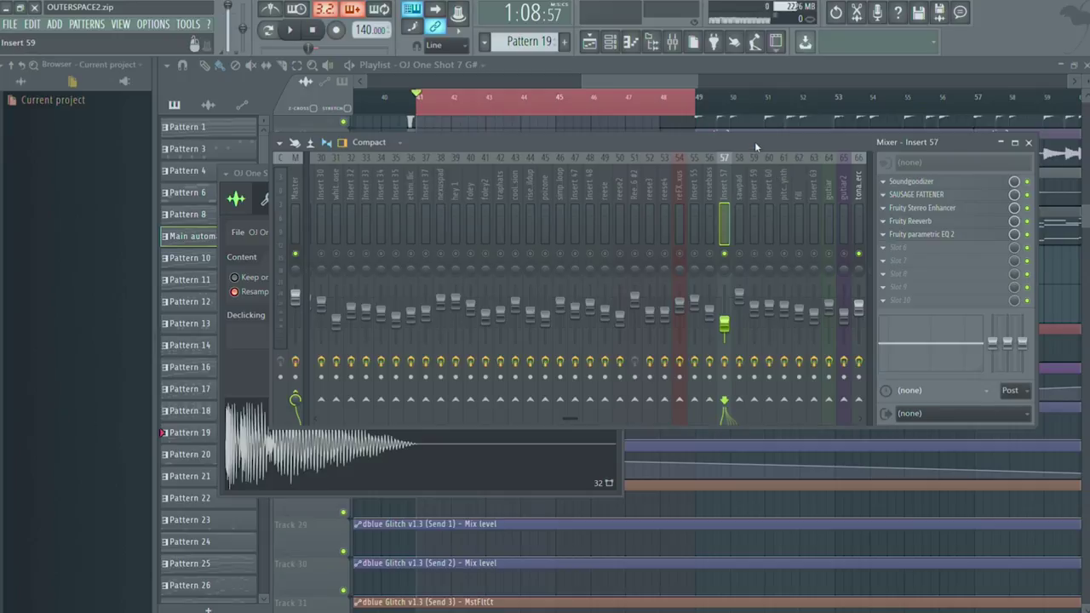
pyautogui.moveTo(755, 141); pyautogui.dragTo(637, 155)
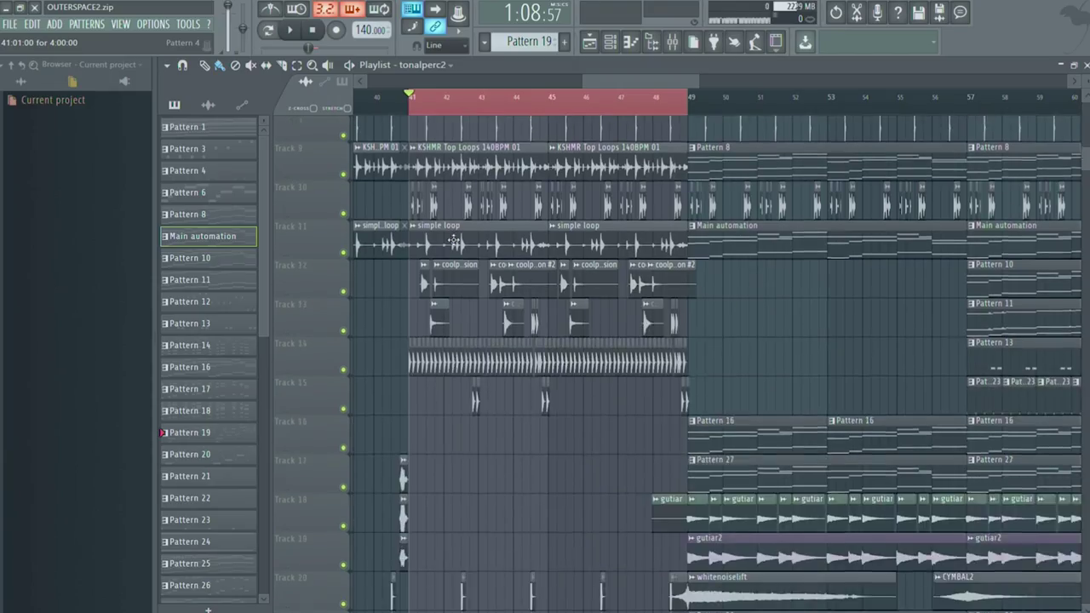
# - Open the hey1 vocal sample on playlist track 17 and solo its hey 1 mixer track
pyautogui.scroll(-3, 445, 238)
pyautogui.scroll(2, 453, 239)
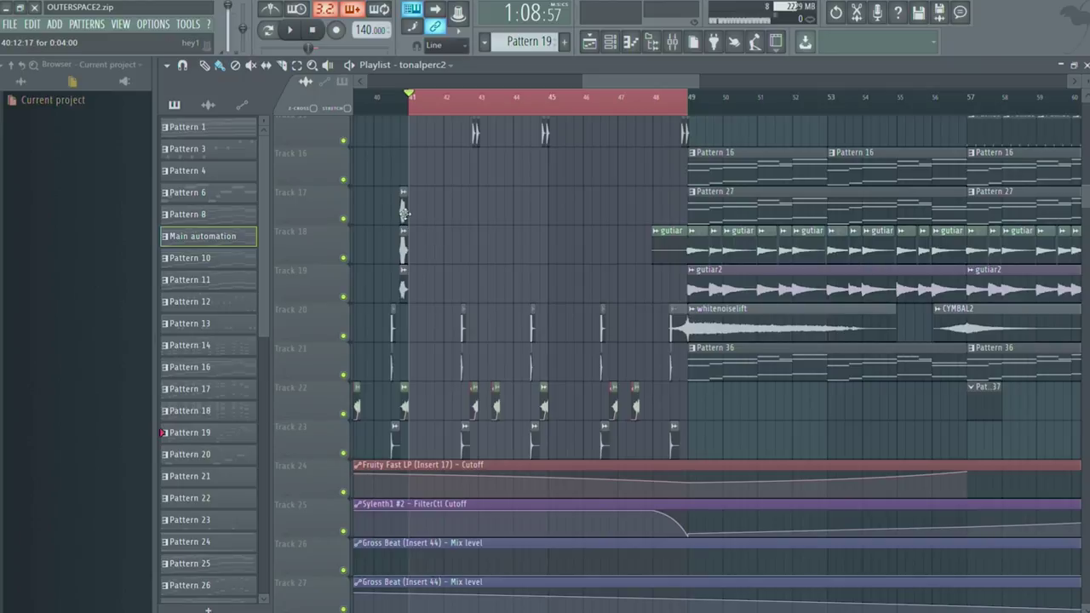
pyautogui.doubleClick(404, 212)
pyautogui.doubleClick(637, 230)
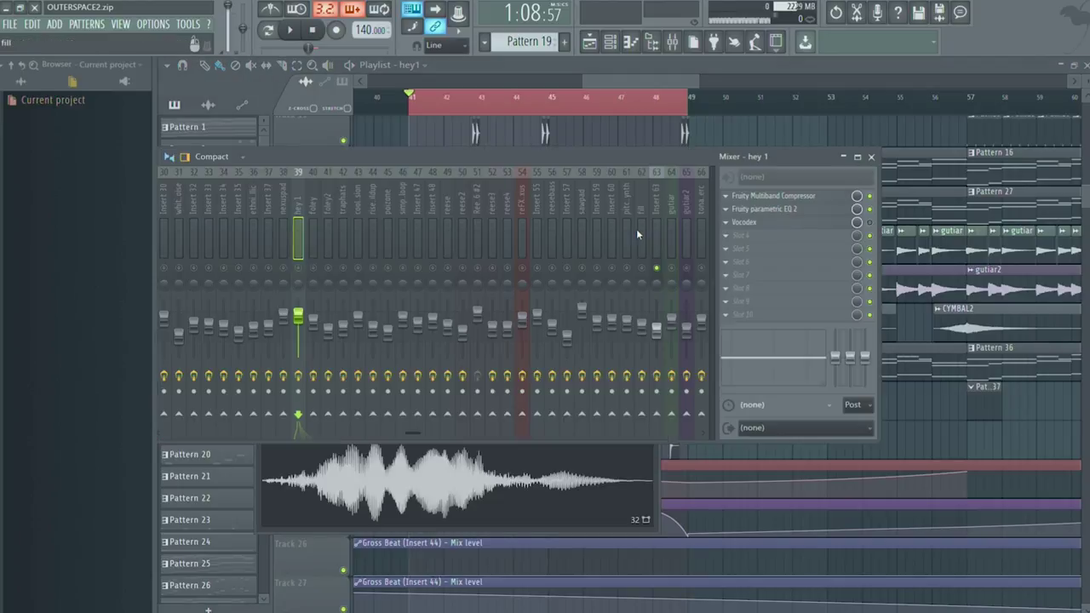
pyautogui.rightClick(298, 269)
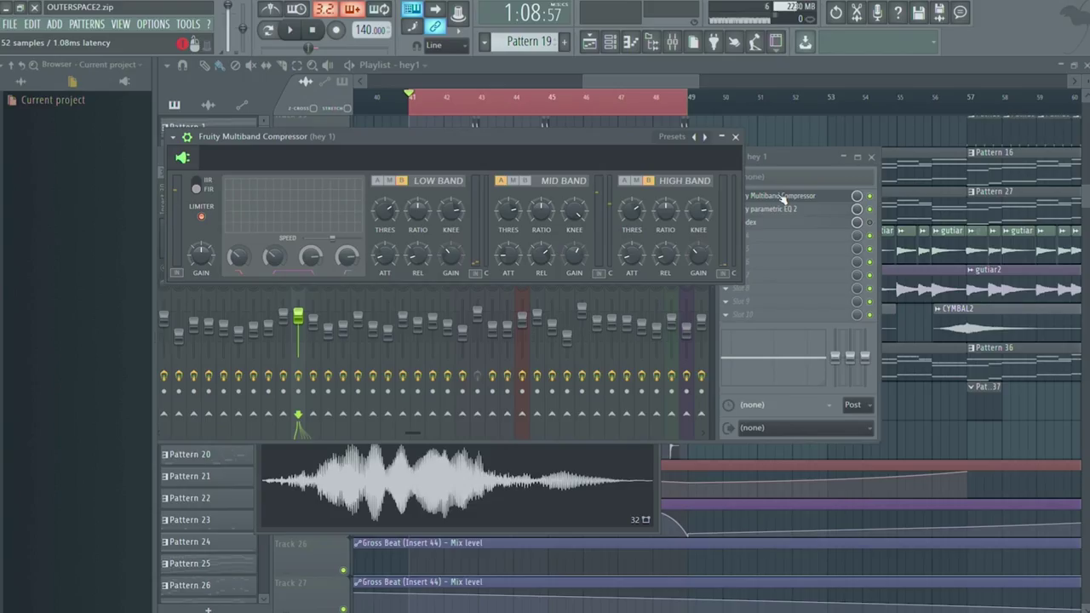
# - Inspect the hey 1 track's Fruity parametric EQ 2 and Vocodex, audition the sample with Vocodex enabled and return to the playlist
pyautogui.click(780, 210)
pyautogui.click(784, 211)
pyautogui.click(784, 224)
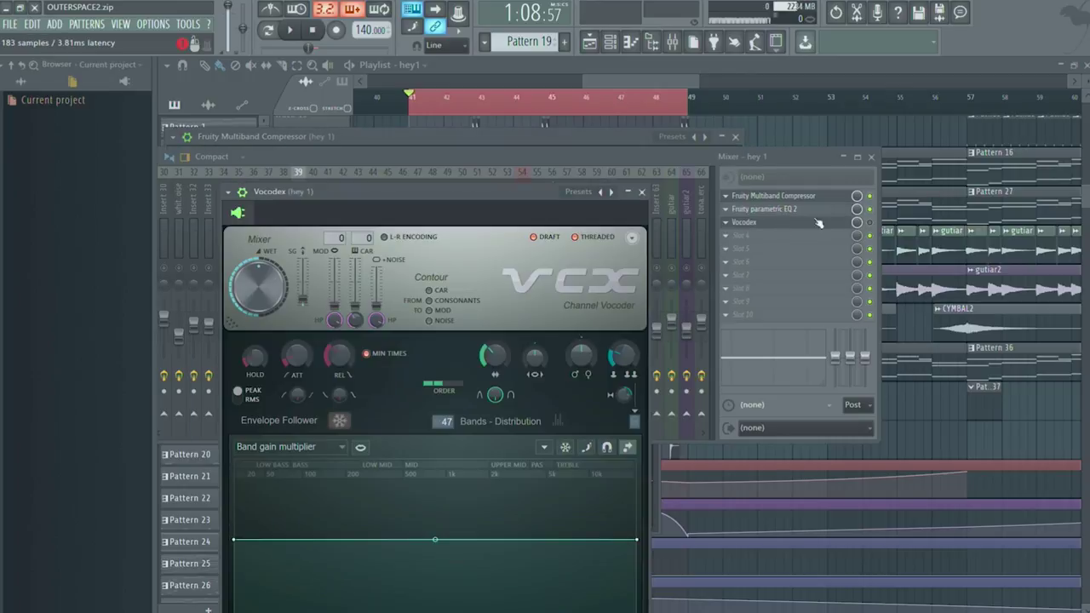
pyautogui.click(871, 223)
pyautogui.press('z')
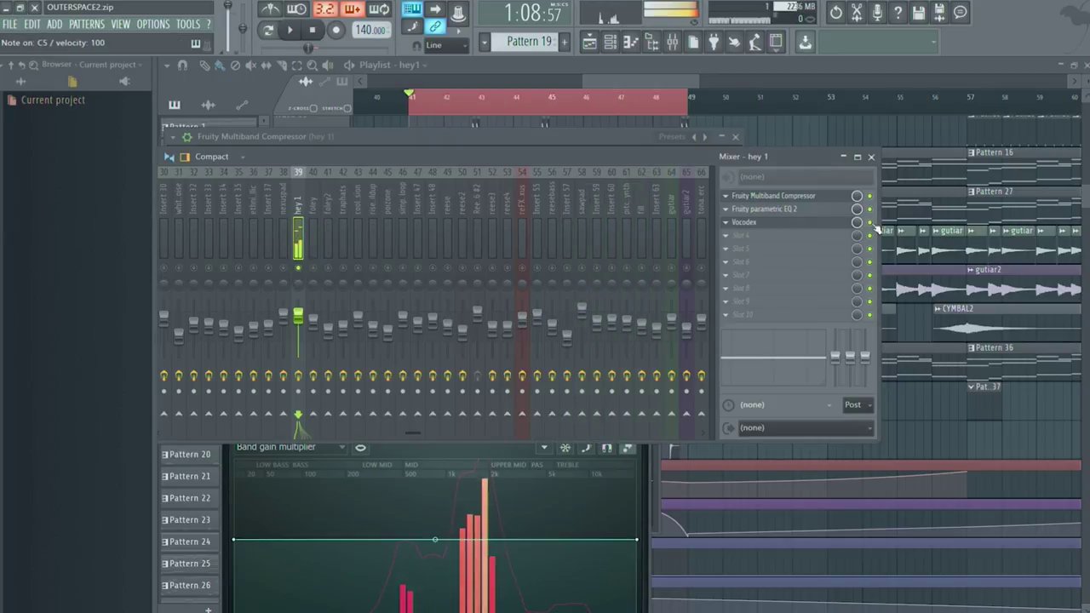
pyautogui.click(797, 138)
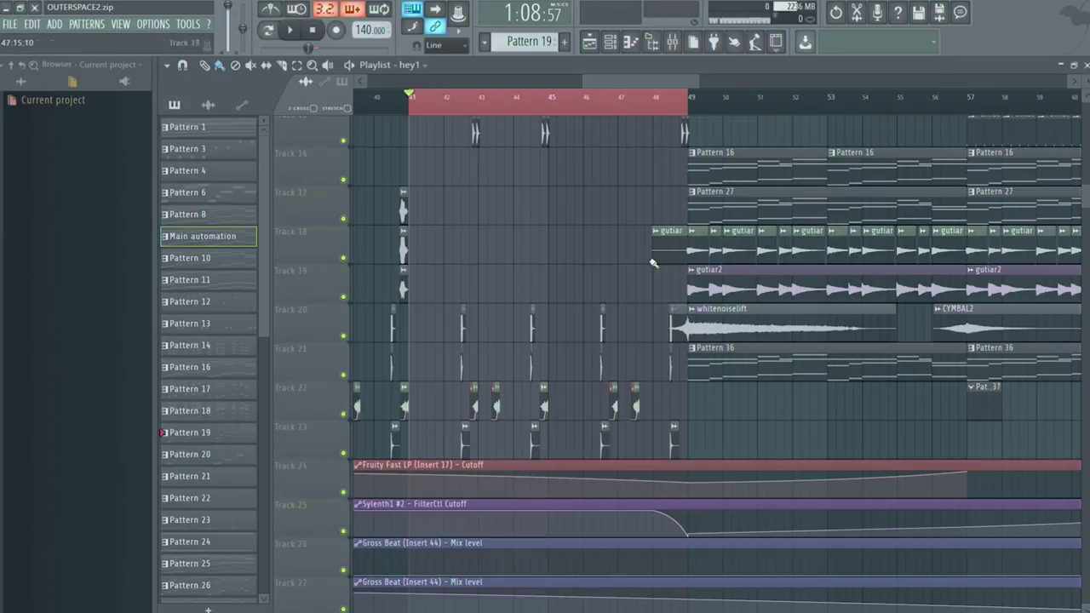
# - Open and audition the hey2 vocal sample on playlist track 18
pyautogui.scroll(-6, 652, 261)
pyautogui.scroll(6, 653, 261)
pyautogui.doubleClick(407, 253)
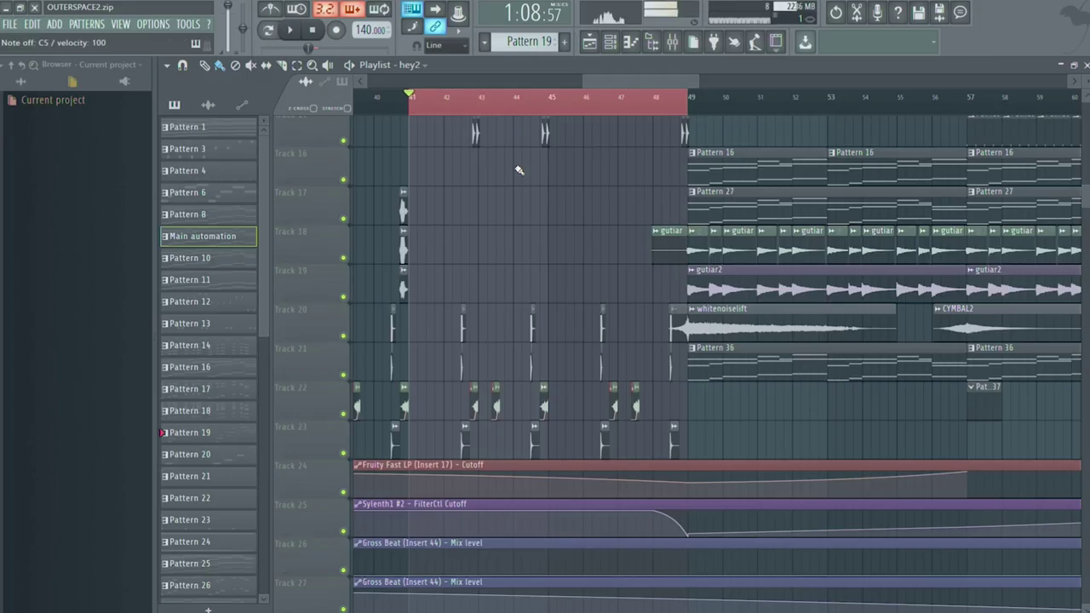
# - Clear the playlist's time selection, place the playhead at bar 39 and unsolo the mixer tracks
pyautogui.moveTo(670, 85); pyautogui.dragTo(655, 85)
pyautogui.doubleClick(410, 108)
pyautogui.click(417, 107)
pyautogui.click(119, 24)
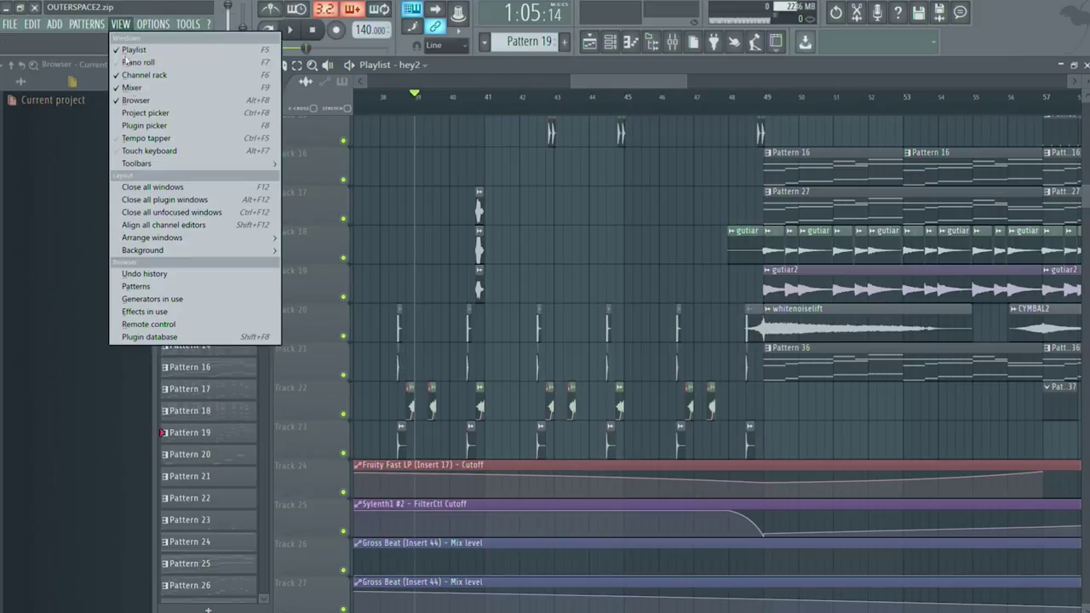
pyautogui.click(141, 97)
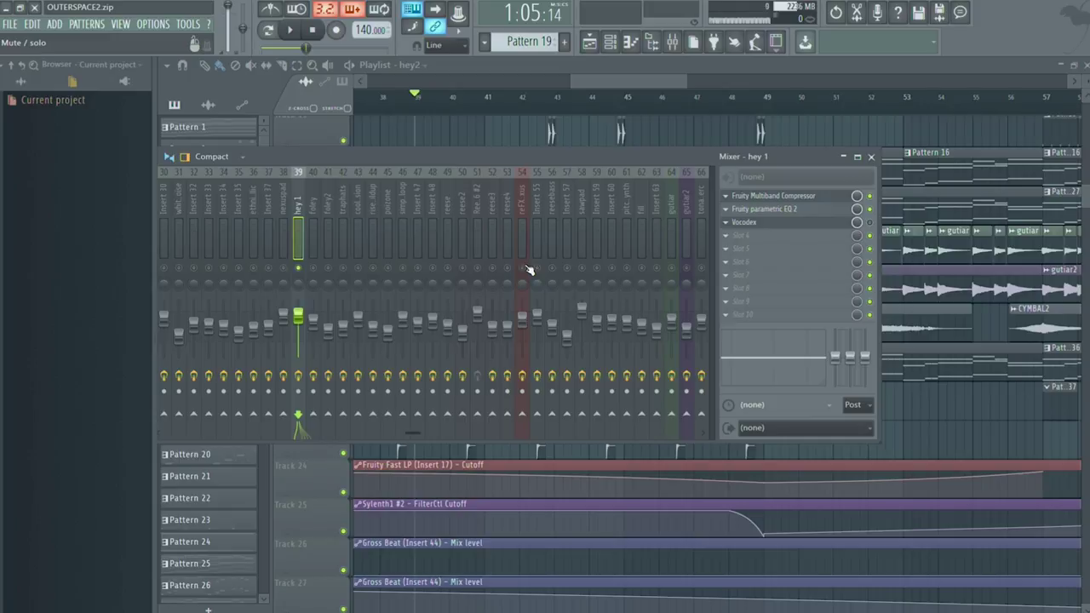
pyautogui.rightClick(526, 267)
pyautogui.rightClick(527, 268)
# - Play the full mix from bar 39 through the hey vocals before bar 41
pyautogui.click(416, 108)
pyautogui.press('space')
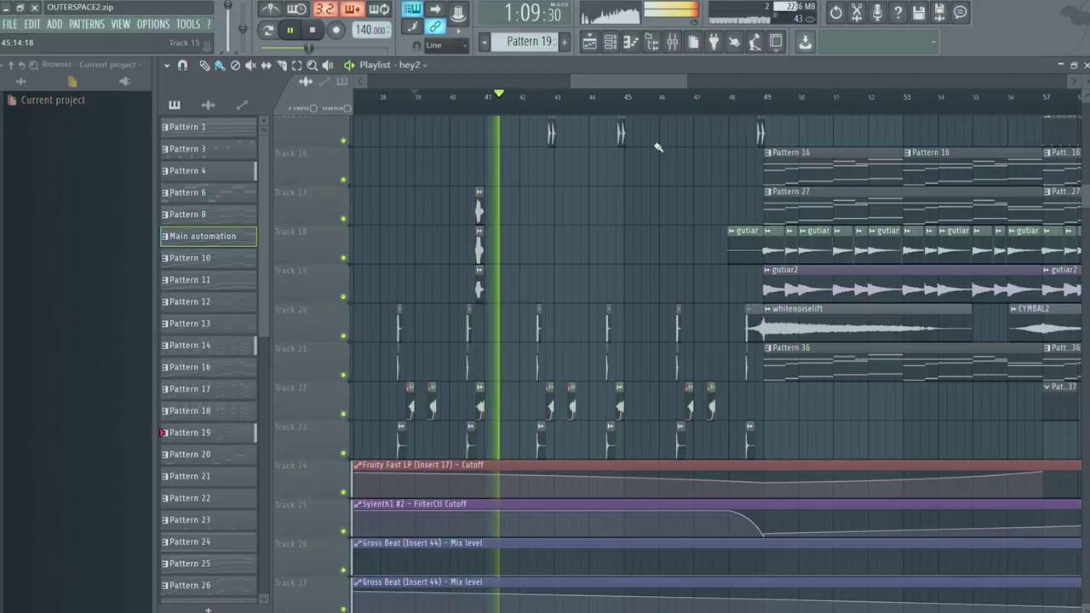
pyautogui.press('space')
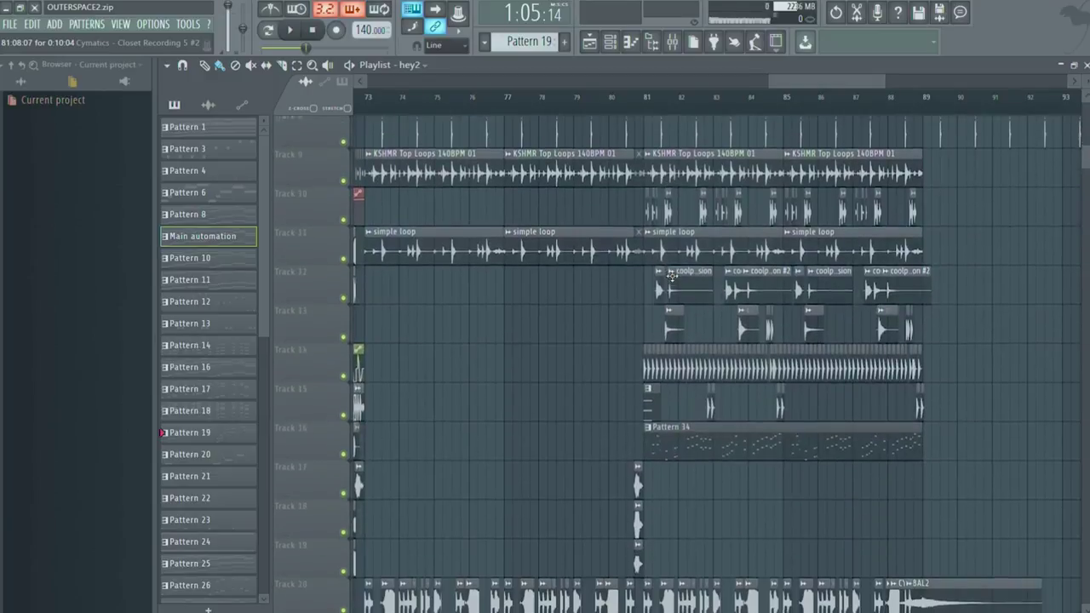
# - View the reese1, reese2 and reese3 bass samples on playlist track 20 from bar 73
pyautogui.scroll(-5, 672, 275)
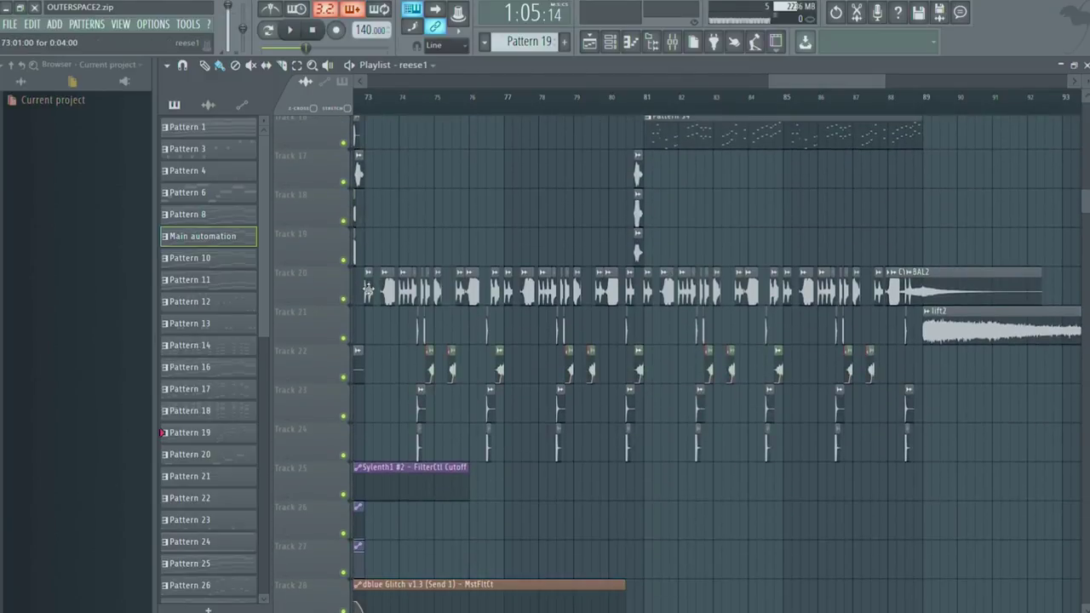
pyautogui.doubleClick(368, 289)
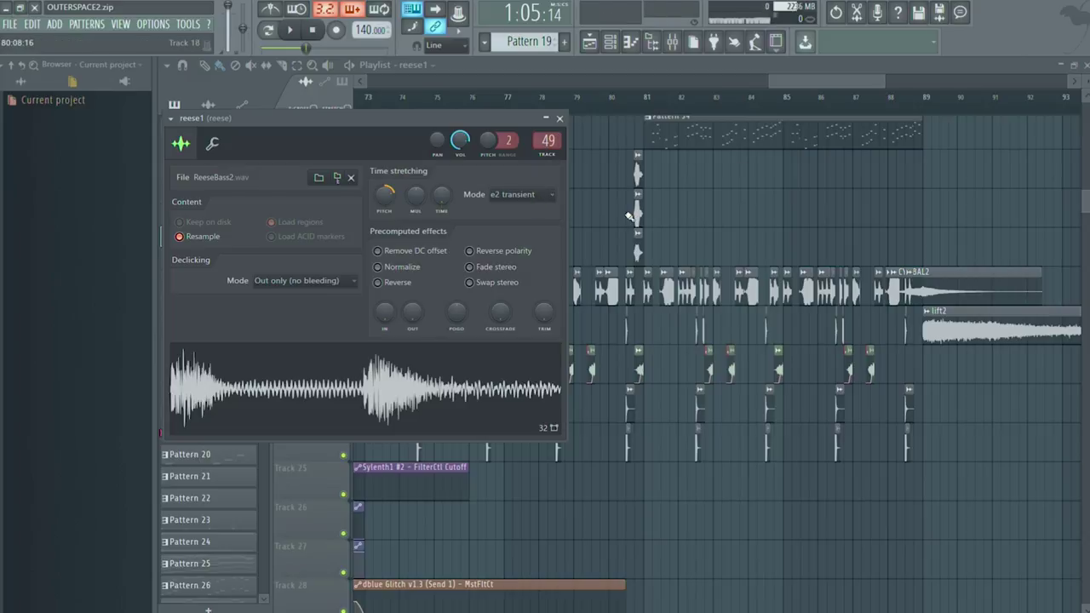
pyautogui.press('Escape')
pyautogui.doubleClick(392, 284)
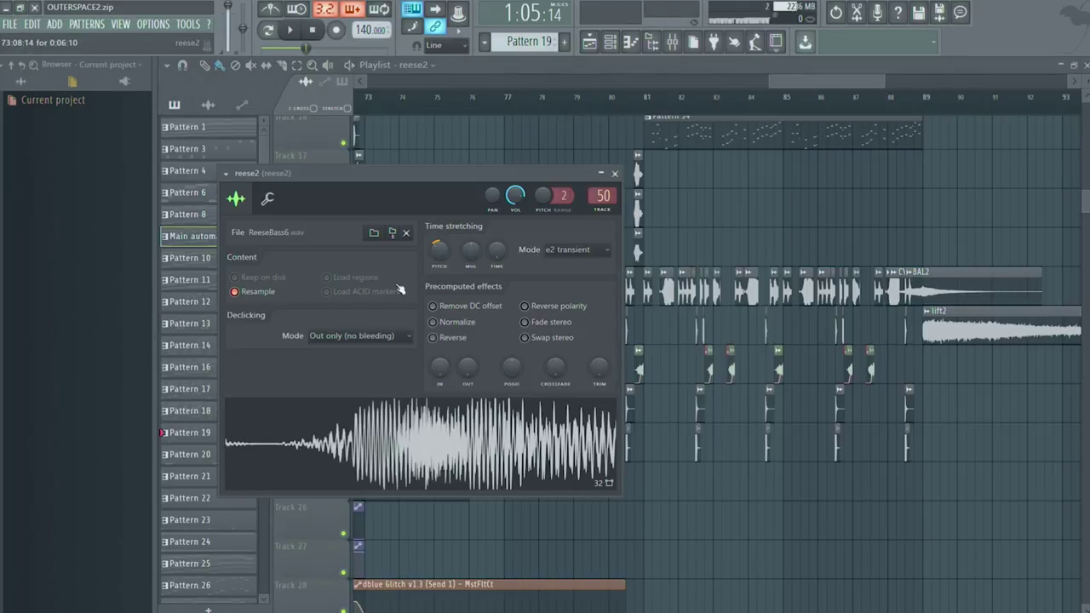
pyautogui.press('Escape')
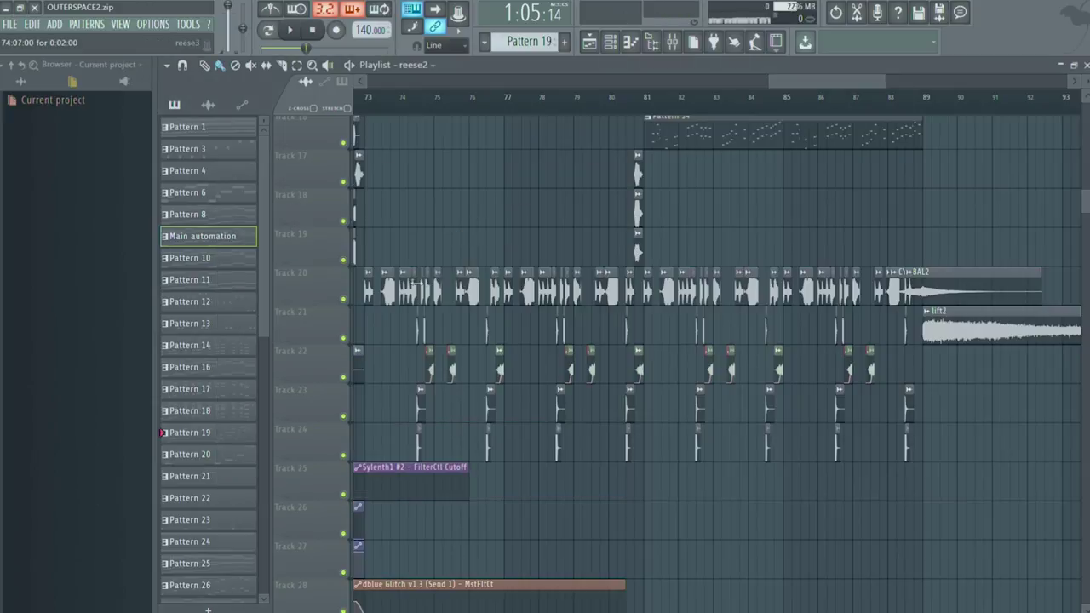
pyautogui.doubleClick(398, 290)
pyautogui.press('Escape')
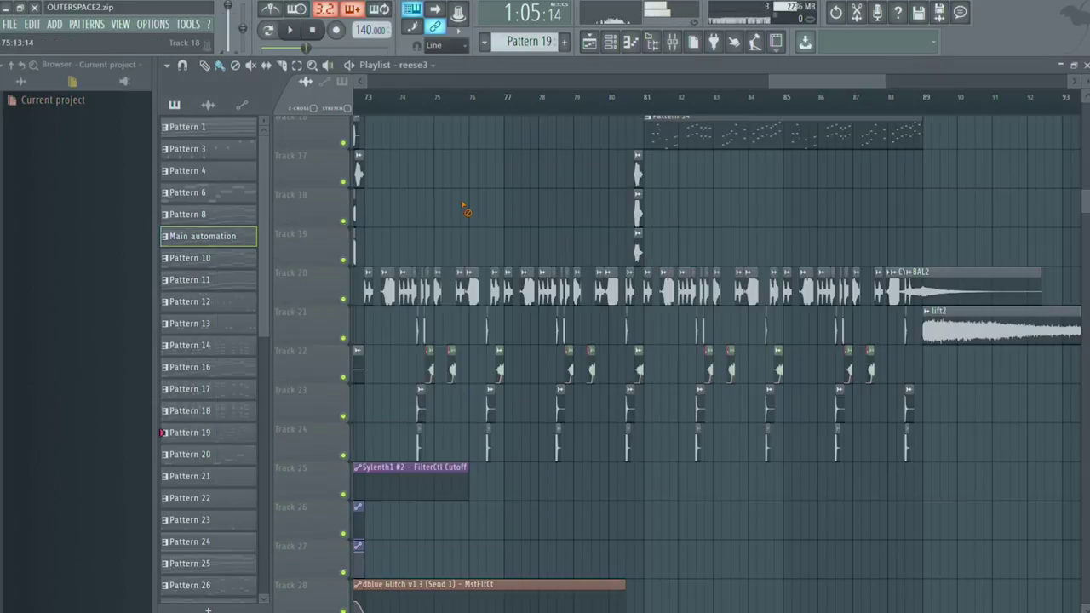
# - Open the reese2 sample's mixer track and inspect its Fruity parametric EQ 2 and Fruity Stereo Enhancer
pyautogui.doubleClick(388, 291)
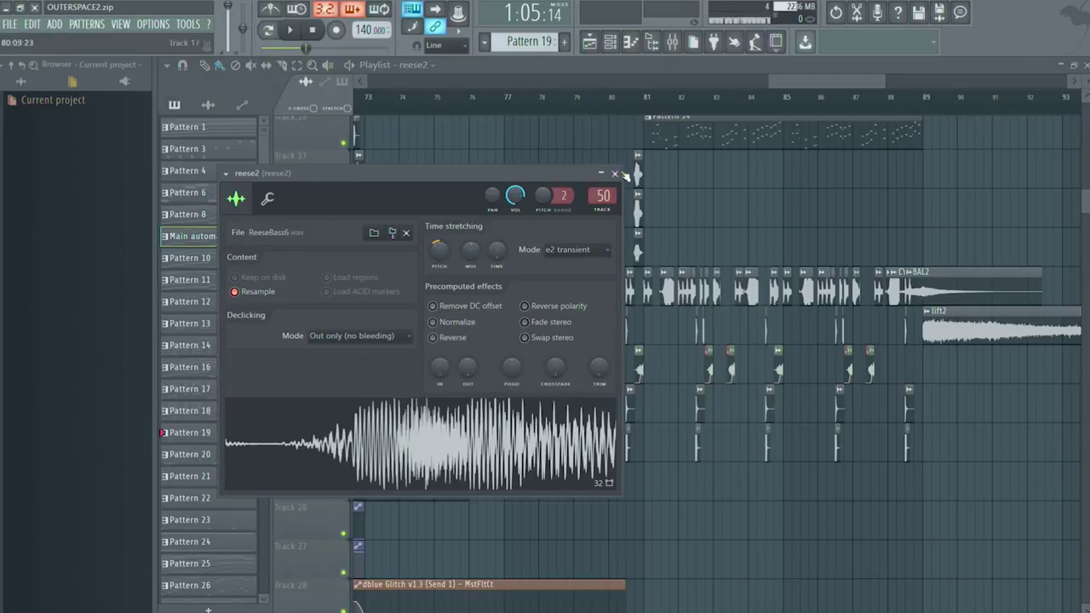
pyautogui.click(599, 203)
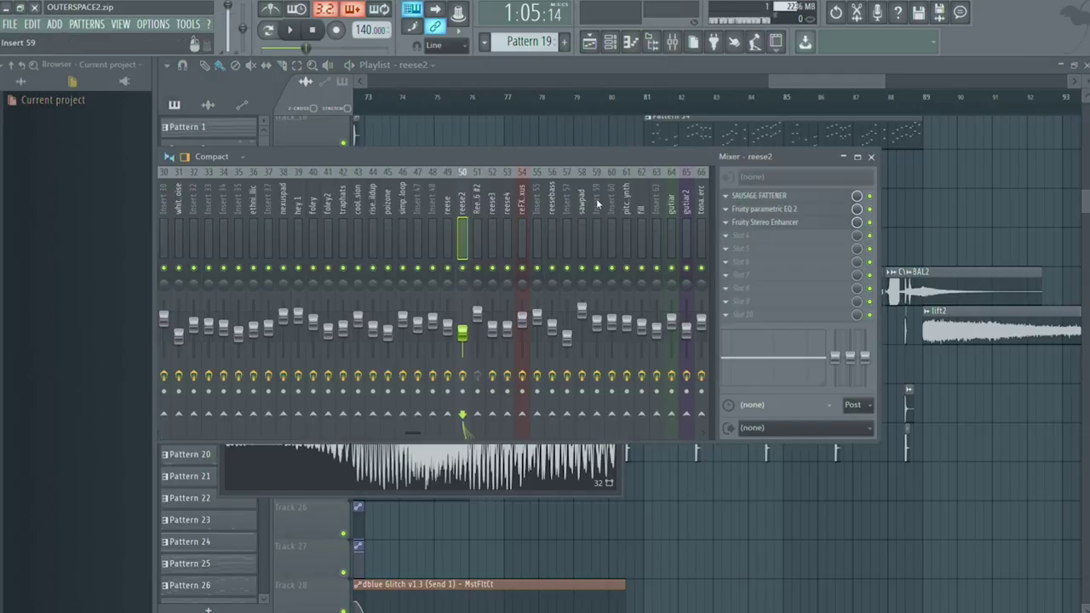
pyautogui.click(809, 213)
pyautogui.click(809, 214)
pyautogui.click(807, 225)
pyautogui.click(808, 225)
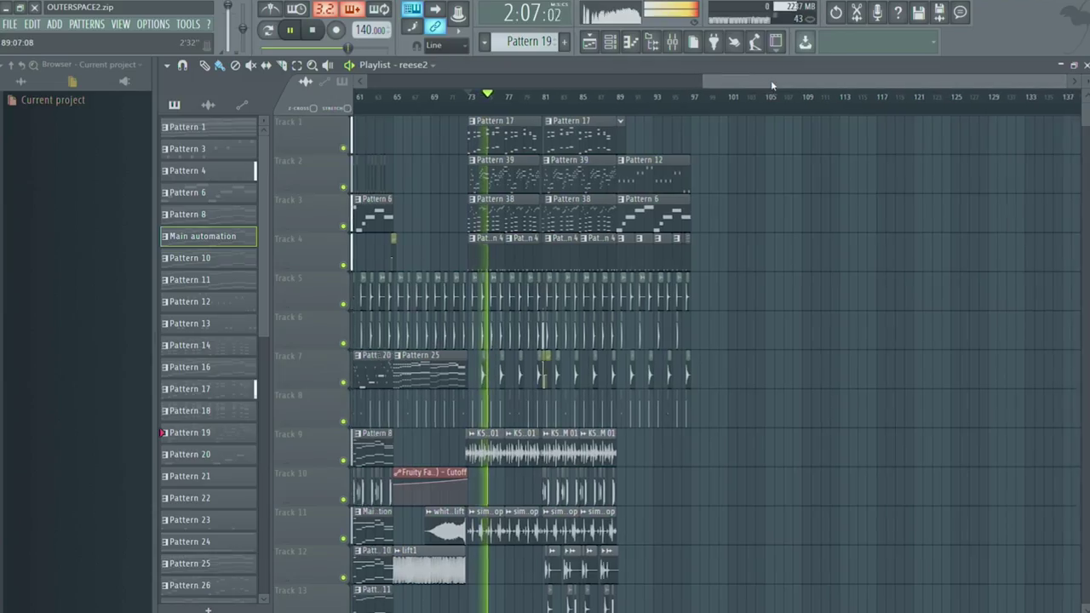
# - Look over the arrangement from bar 73 while it plays, and stop playback
pyautogui.moveTo(770, 80); pyautogui.dragTo(792, 82)
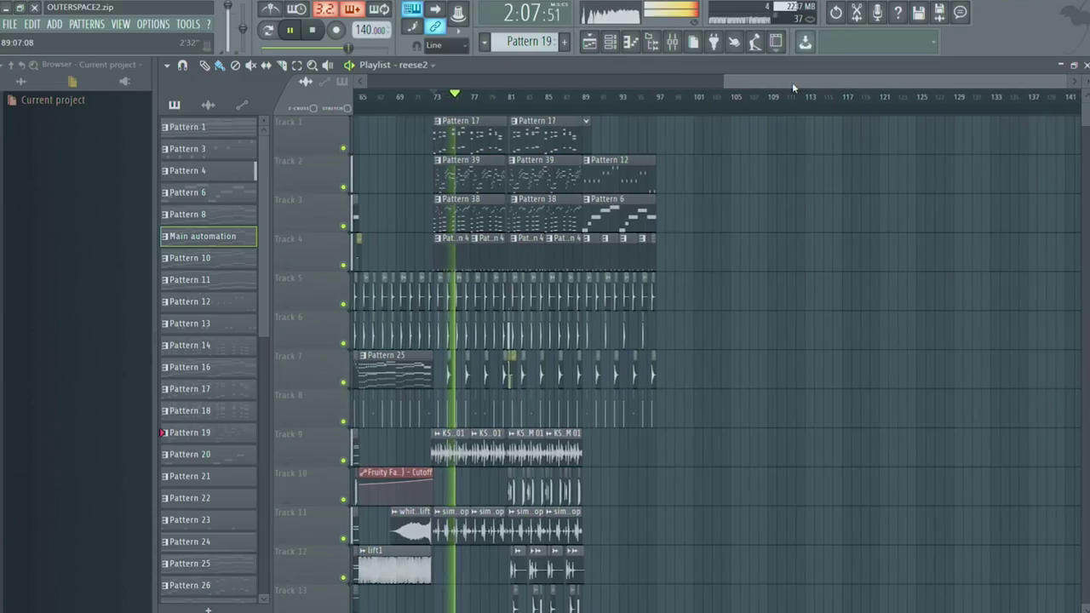
pyautogui.scroll(-3, 798, 252)
pyautogui.press('space')
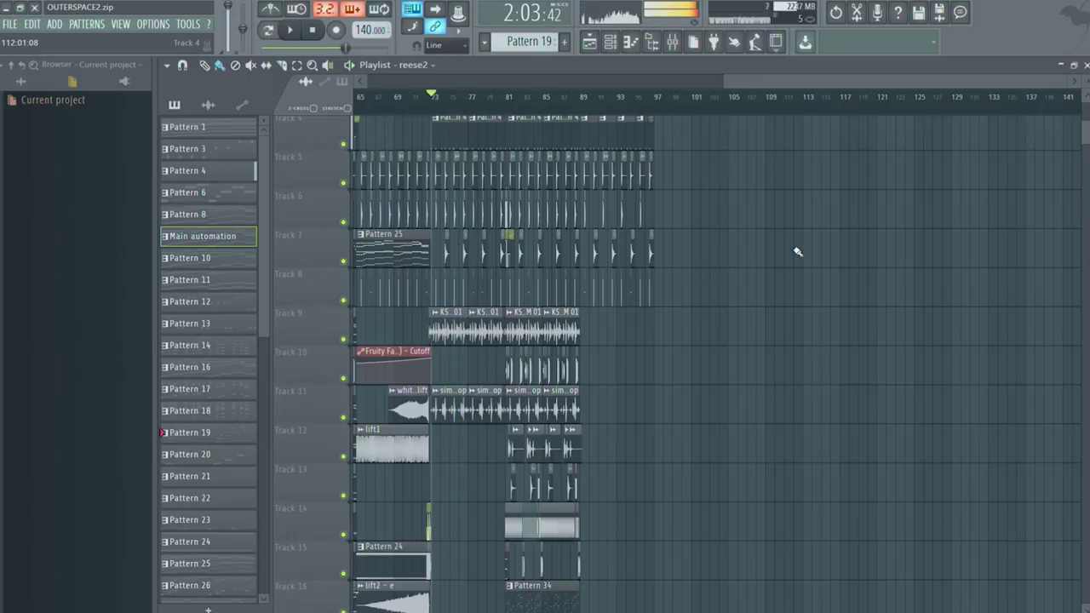
# - Select the opening of bar 81 across the playlist tracks and play that section
pyautogui.scroll(-10, 798, 251)
pyautogui.moveTo(963, 85)
pyautogui.mouseDown()
pyautogui.moveTo(914, 100)
pyautogui.moveTo(943, 92)
pyautogui.mouseUp()
pyautogui.moveTo(1069, 86); pyautogui.dragTo(814, 77)
pyautogui.scroll(14, 757, 255)
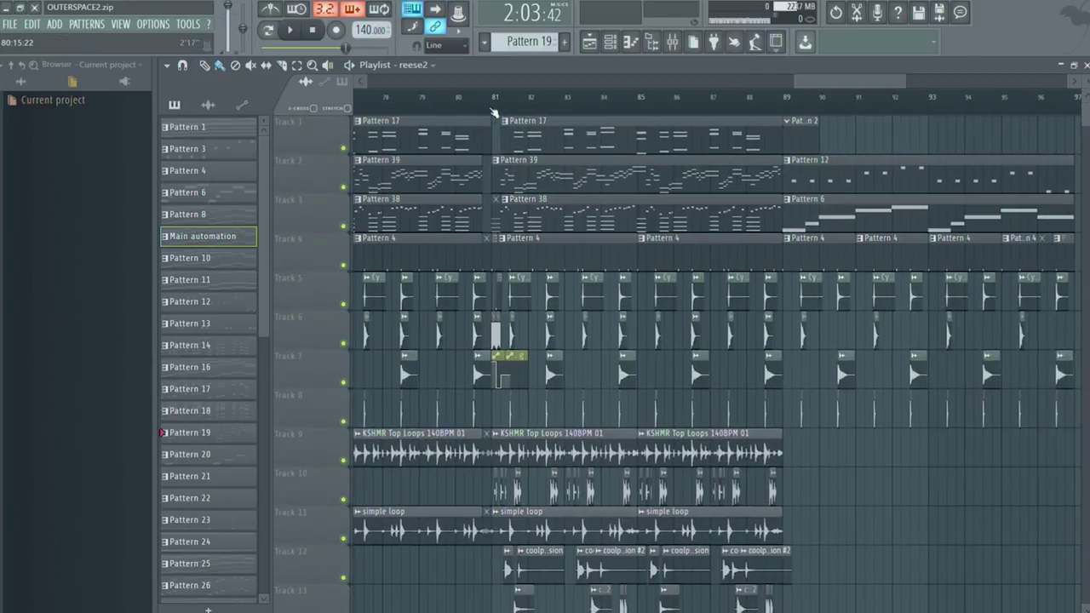
pyautogui.moveTo(494, 113); pyautogui.dragTo(515, 109)
pyautogui.scroll(-1, 409, 341)
pyautogui.press('space')
pyautogui.press('space')
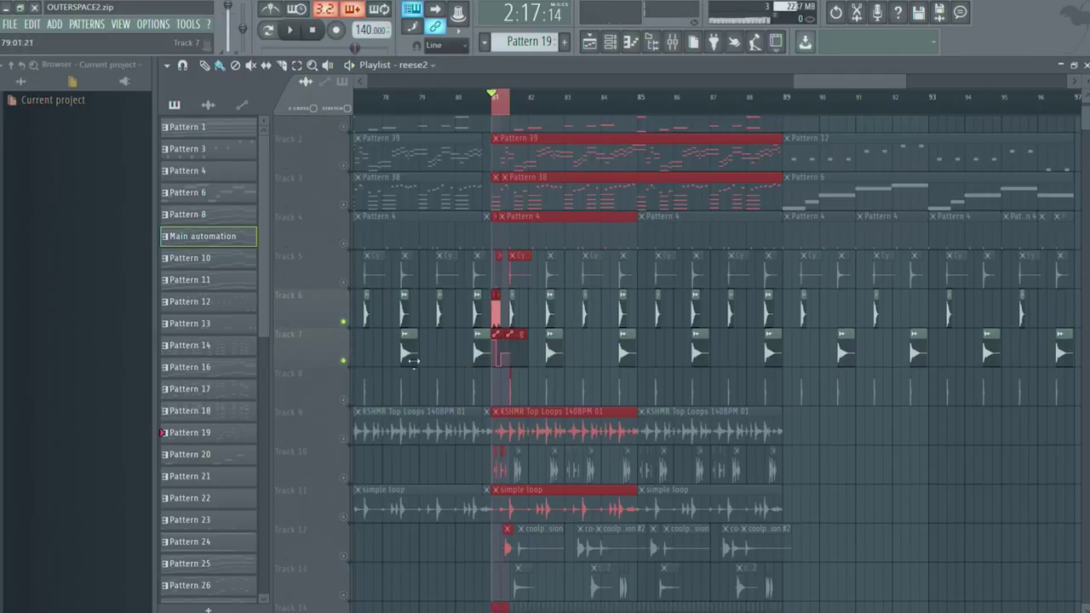
# - Unsolo the kick and snare tracks 6 and 7 in the playlist and place the playhead at bar 80
pyautogui.rightClick(349, 362)
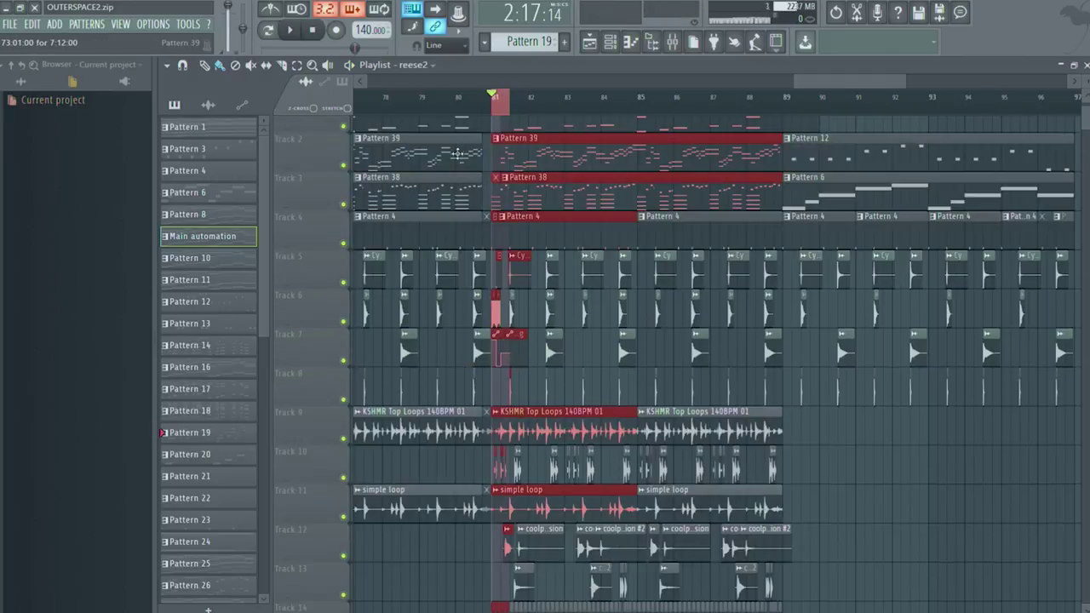
pyautogui.click(464, 99)
pyautogui.click(457, 99)
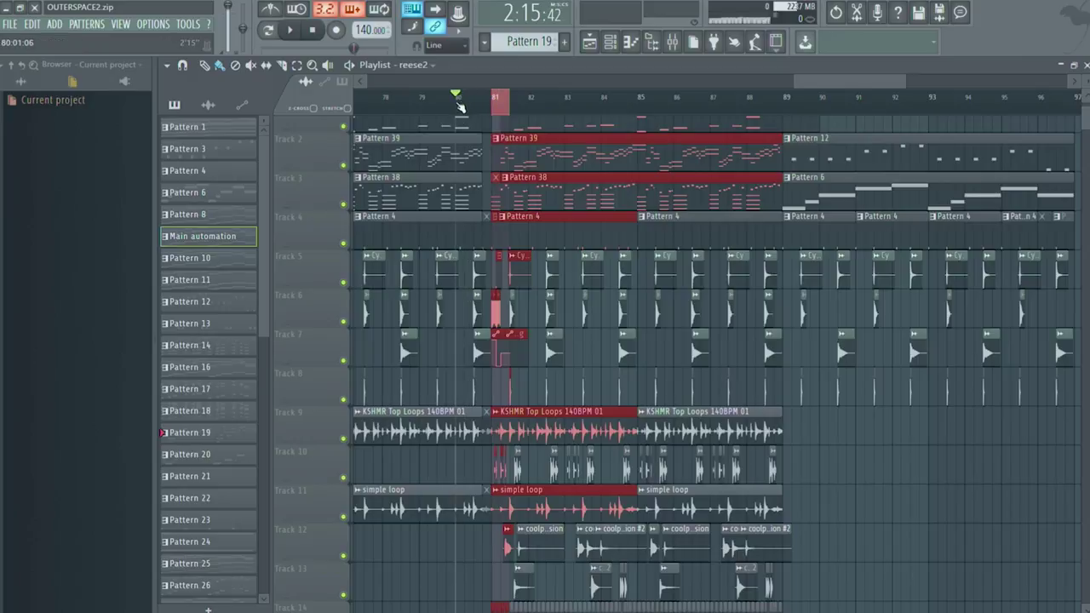